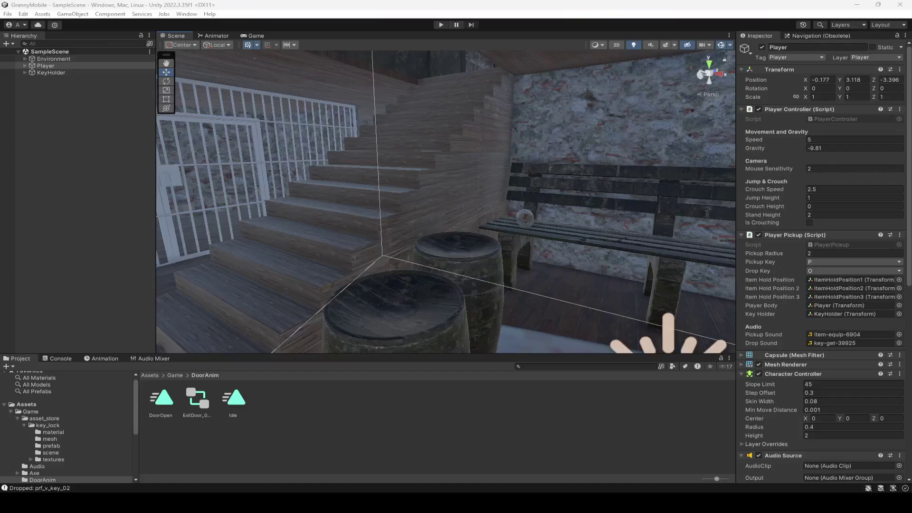
- Orbit, fly and zoom the Scene view through the doorway to the bathroom's toilet corner
{"action": "mouse_move", "coordinate": [472, 246]}
{"action": "right_mouse_down"}
{"action": "mouse_move", "coordinate": [516, 201]}
{"action": "mouse_move", "coordinate": [550, 235]}
{"action": "mouse_move", "coordinate": [518, 218]}
{"action": "mouse_move", "coordinate": [672, 285]}
{"action": "mouse_move", "coordinate": [588, 328]}
{"action": "mouse_move", "coordinate": [591, 290]}
{"action": "mouse_move", "coordinate": [452, 224]}
{"action": "mouse_move", "coordinate": [652, 265]}
{"action": "mouse_move", "coordinate": [584, 259]}
{"action": "mouse_move", "coordinate": [466, 309]}
{"action": "mouse_move", "coordinate": [652, 328]}
{"action": "mouse_move", "coordinate": [422, 264]}
{"action": "mouse_move", "coordinate": [499, 274]}
{"action": "mouse_move", "coordinate": [461, 256]}
{"action": "right_mouse_up"}
{"action": "scroll", "coordinate": [550, 237], "scroll_direction": "up", "scroll_amount": 2}
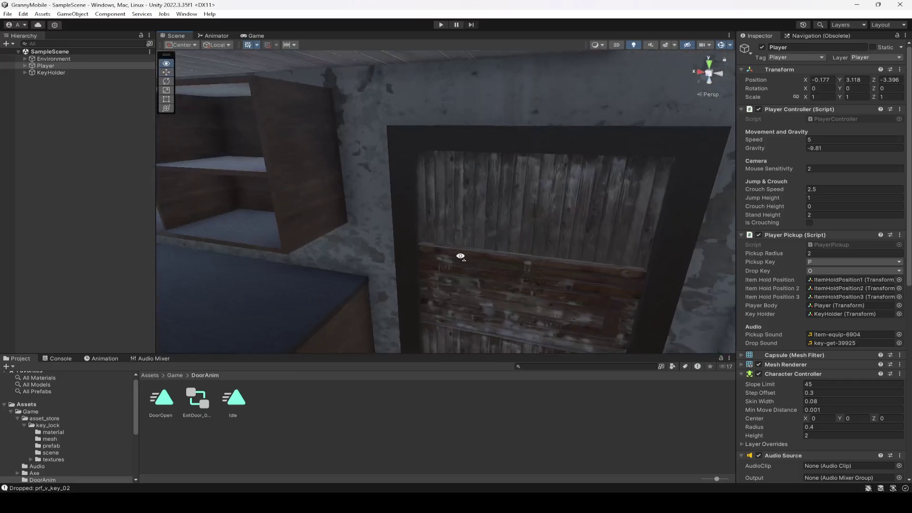
{"action": "right_click_drag", "start_coordinate": [404, 247], "coordinate": [547, 215]}
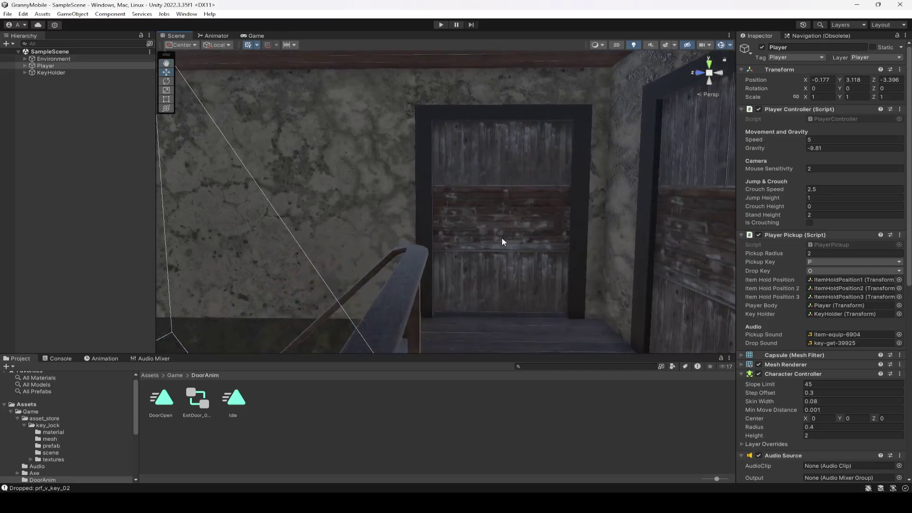
{"action": "scroll", "coordinate": [502, 239], "scroll_direction": "up", "scroll_amount": 5}
{"action": "scroll", "coordinate": [505, 253], "scroll_direction": "up", "scroll_amount": 2}
{"action": "mouse_move", "coordinate": [505, 253]}
{"action": "right_mouse_down"}
{"action": "mouse_move", "coordinate": [604, 252]}
{"action": "mouse_move", "coordinate": [436, 273]}
{"action": "mouse_move", "coordinate": [466, 258]}
{"action": "mouse_move", "coordinate": [560, 275]}
{"action": "mouse_move", "coordinate": [552, 303]}
{"action": "mouse_move", "coordinate": [580, 318]}
{"action": "mouse_move", "coordinate": [621, 282]}
{"action": "mouse_move", "coordinate": [492, 301]}
{"action": "mouse_move", "coordinate": [671, 210]}
{"action": "mouse_move", "coordinate": [612, 266]}
{"action": "mouse_move", "coordinate": [622, 262]}
{"action": "mouse_move", "coordinate": [534, 297]}
{"action": "mouse_move", "coordinate": [551, 265]}
{"action": "mouse_move", "coordinate": [494, 266]}
{"action": "right_mouse_up"}
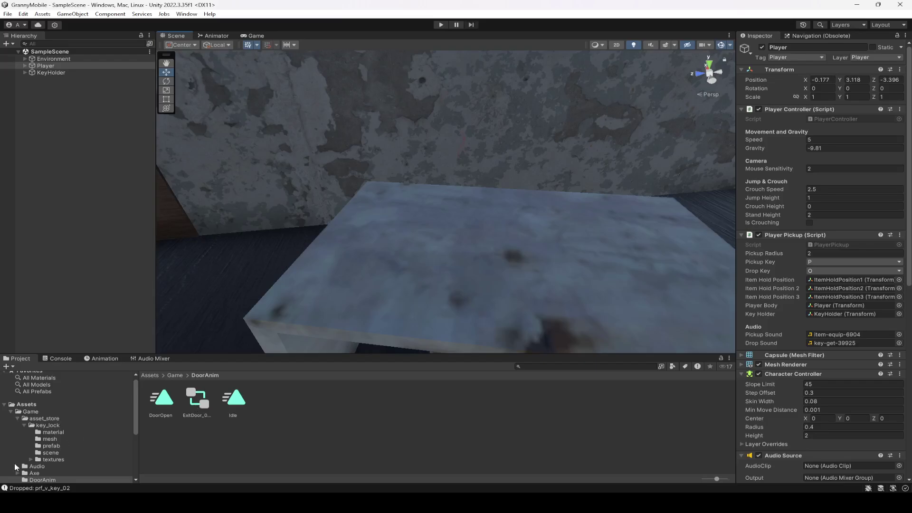
- Browse to Game/asset_store/key_lock/prefab and place prf_key_01 into the bathroom
{"action": "left_click", "coordinate": [10, 412]}
{"action": "left_click", "coordinate": [32, 423]}
{"action": "left_click", "coordinate": [30, 415]}
{"action": "double_click", "coordinate": [160, 400]}
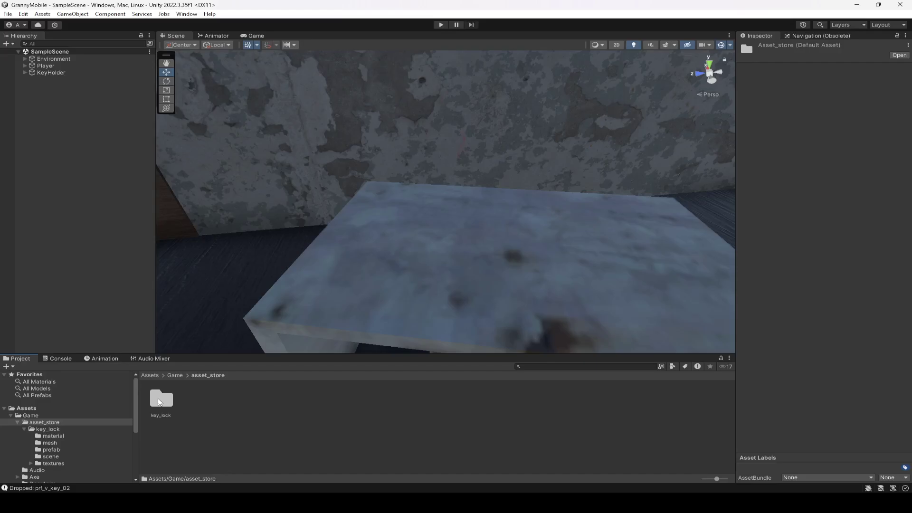
{"action": "double_click", "coordinate": [159, 400]}
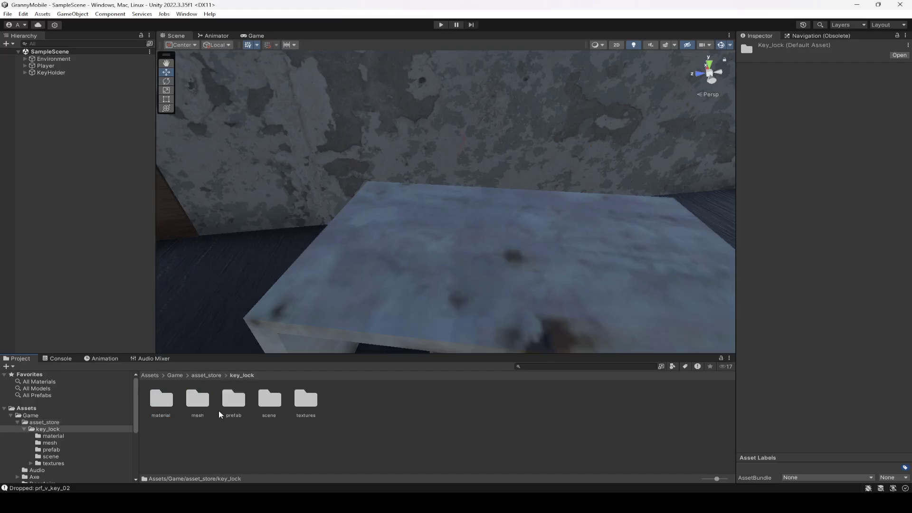
{"action": "double_click", "coordinate": [233, 399]}
{"action": "left_click_drag", "start_coordinate": [162, 399], "coordinate": [525, 270]}
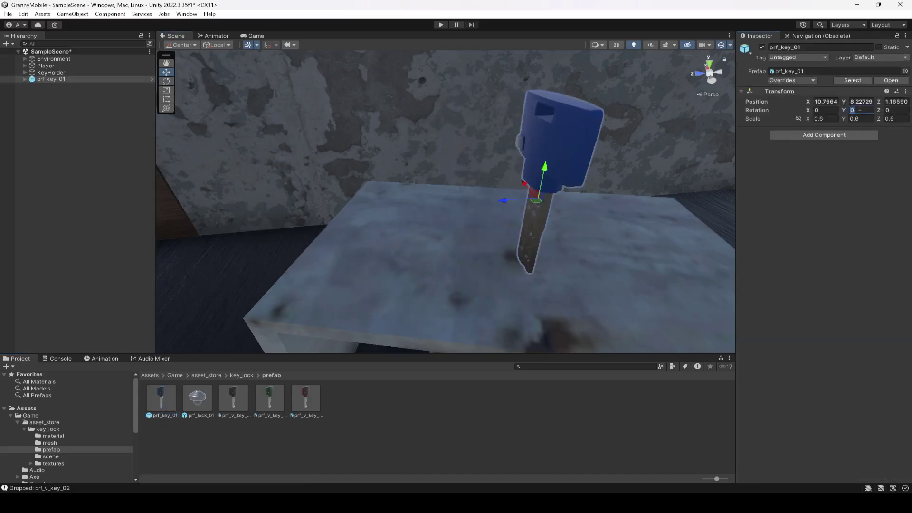
- Set the key's rotation to X 90 and Y 0
{"action": "type", "text": "90"}
{"action": "left_click", "coordinate": [827, 110]}
{"action": "type", "text": "90"}
{"action": "right_click_drag", "start_coordinate": [465, 195], "coordinate": [518, 192]}
{"action": "scroll", "coordinate": [577, 210], "scroll_direction": "down", "scroll_amount": 5}
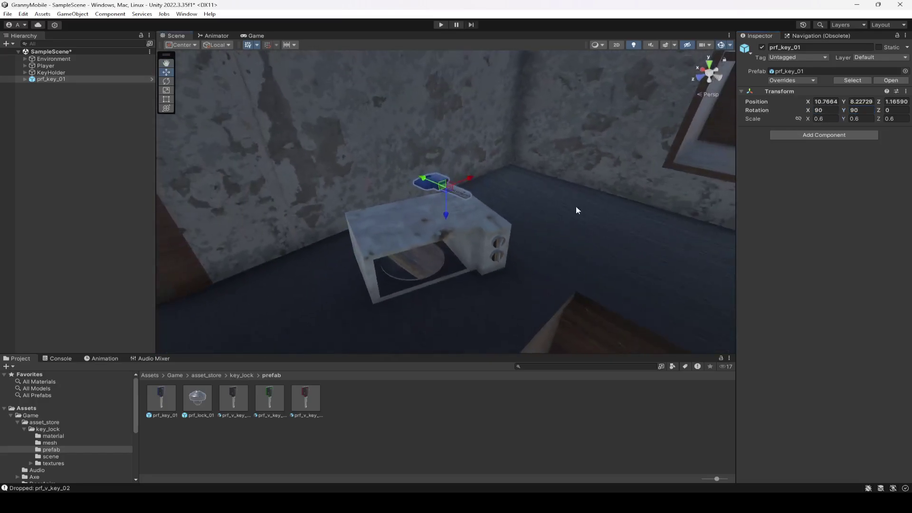
{"action": "left_click", "coordinate": [865, 110]}
{"action": "type", "text": "0"}
- Lower the key onto the white fixture's top and parent it under KeyHolder
{"action": "right_click_drag", "start_coordinate": [478, 225], "coordinate": [442, 222]}
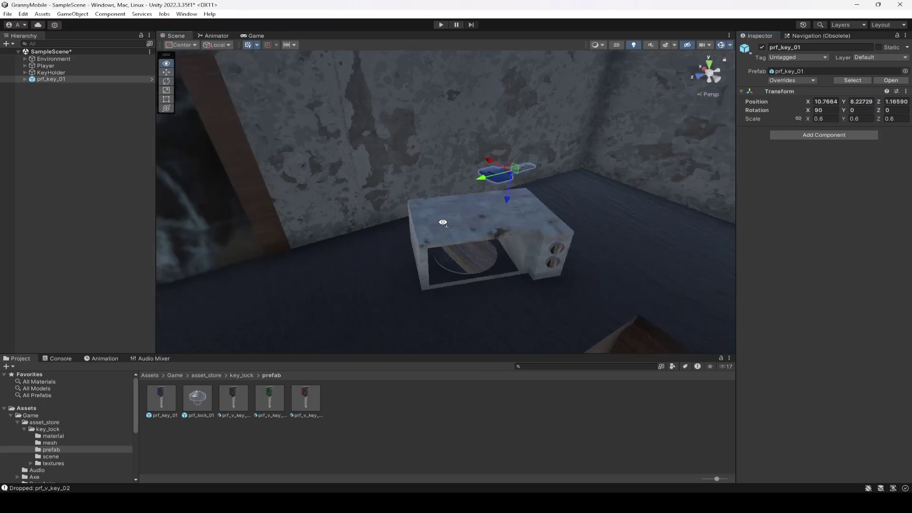
{"action": "scroll", "coordinate": [444, 221], "scroll_direction": "up", "scroll_amount": 5}
{"action": "left_click_drag", "start_coordinate": [591, 165], "coordinate": [505, 252]}
{"action": "left_click_drag", "start_coordinate": [47, 80], "coordinate": [52, 72]}
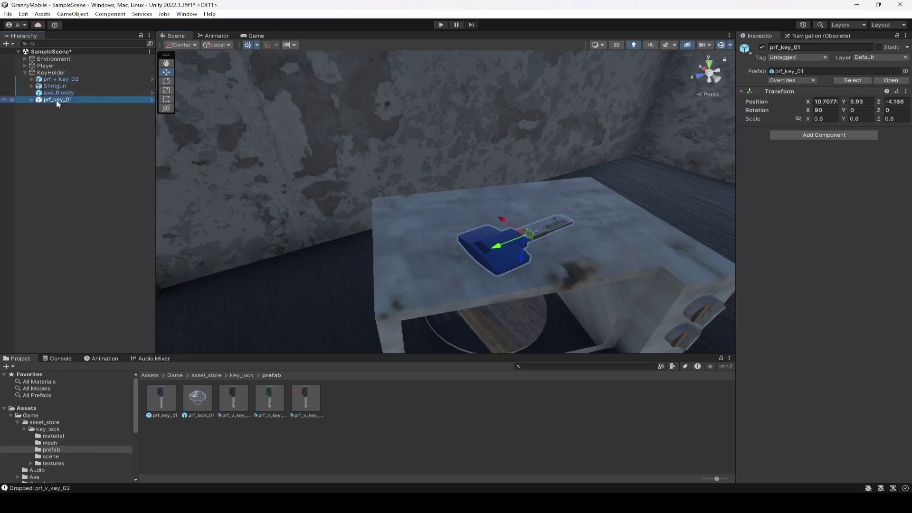
- Copy prf_v_key_02's Box Collider and paste it as new onto prf_key_01
{"action": "left_click", "coordinate": [60, 78]}
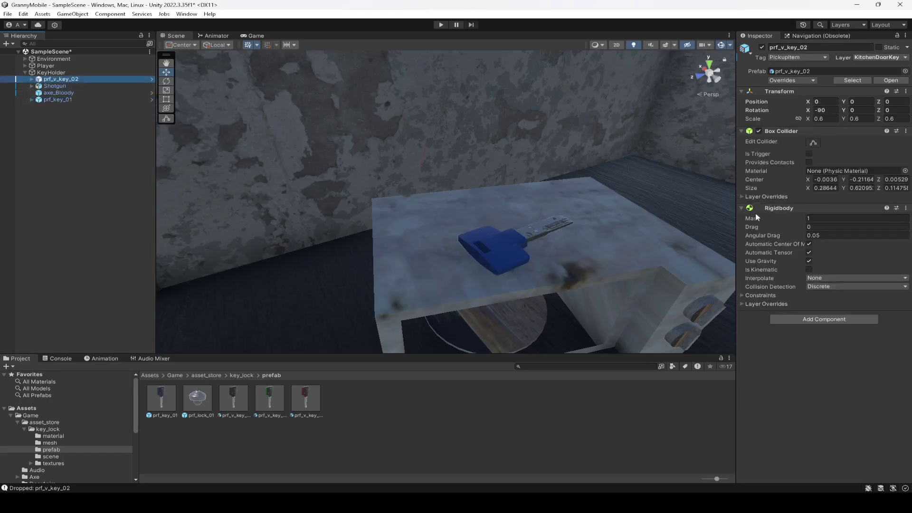
{"action": "right_click", "coordinate": [799, 131]}
{"action": "left_click", "coordinate": [829, 201]}
{"action": "left_click", "coordinate": [57, 99]}
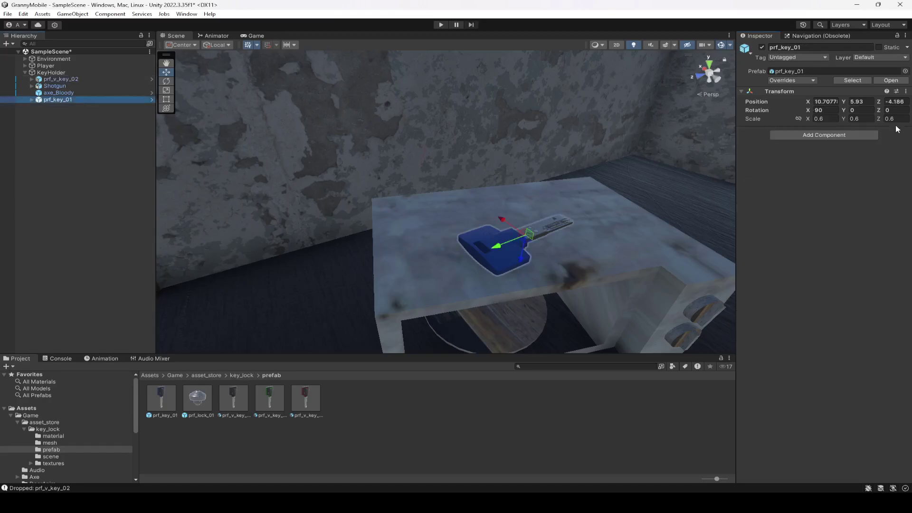
{"action": "left_click", "coordinate": [906, 93]}
{"action": "mouse_move", "coordinate": [838, 173]}
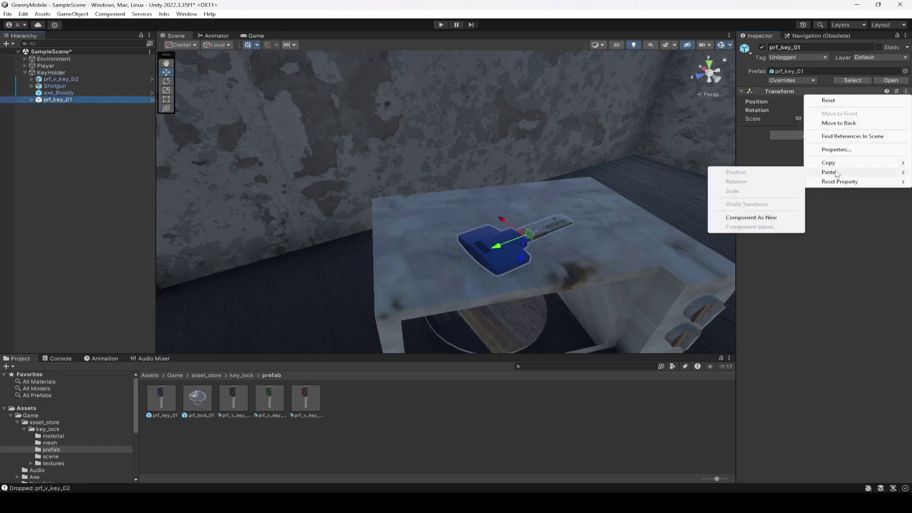
{"action": "left_click", "coordinate": [770, 215]}
- Copy prf_v_key_02's Rigidbody and paste it as new onto prf_key_01
{"action": "left_click", "coordinate": [61, 79]}
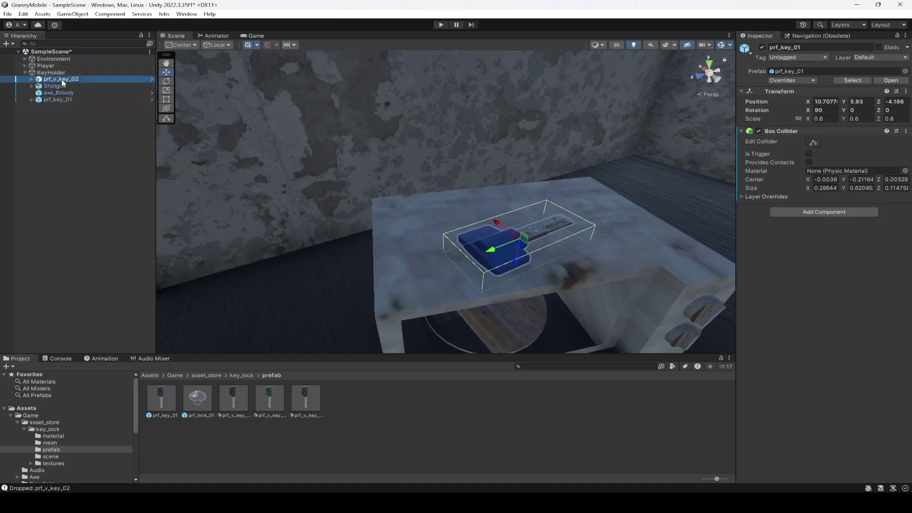
{"action": "left_click", "coordinate": [906, 208]}
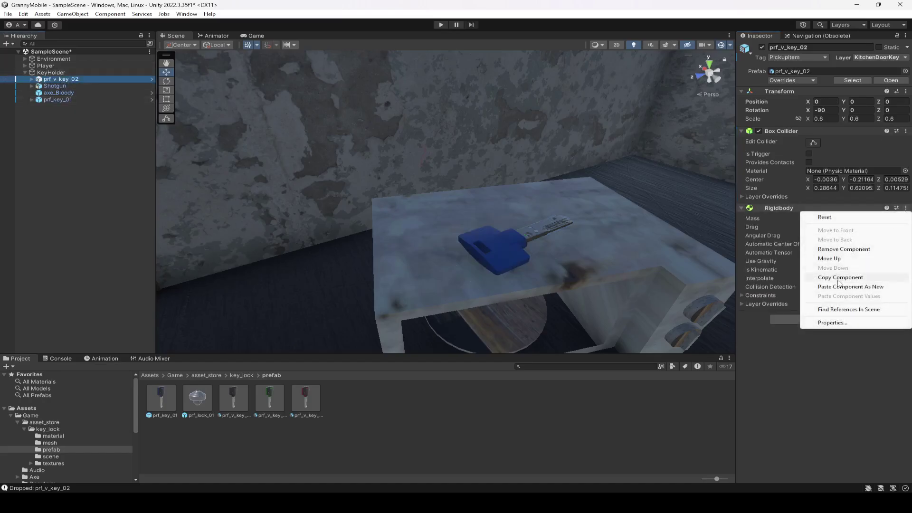
{"action": "left_click", "coordinate": [827, 271]}
{"action": "left_click", "coordinate": [66, 100]}
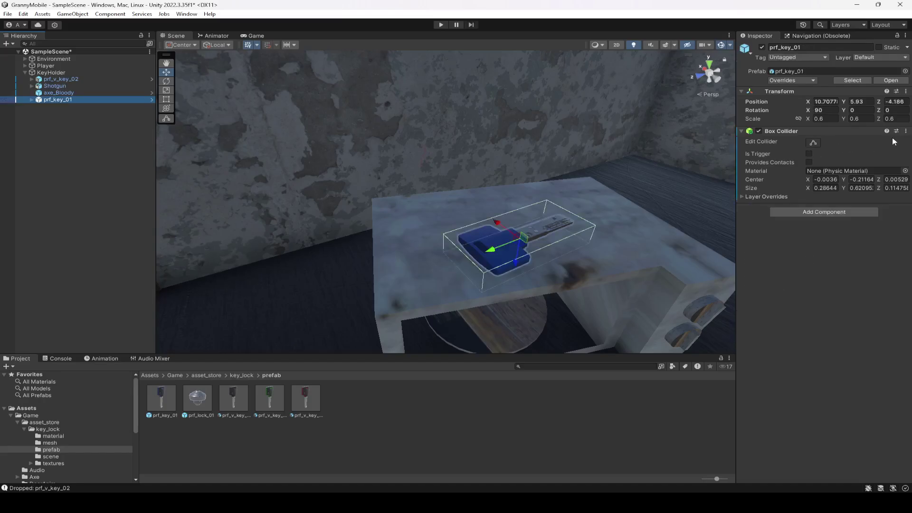
{"action": "left_click", "coordinate": [906, 131]}
{"action": "left_click", "coordinate": [836, 204]}
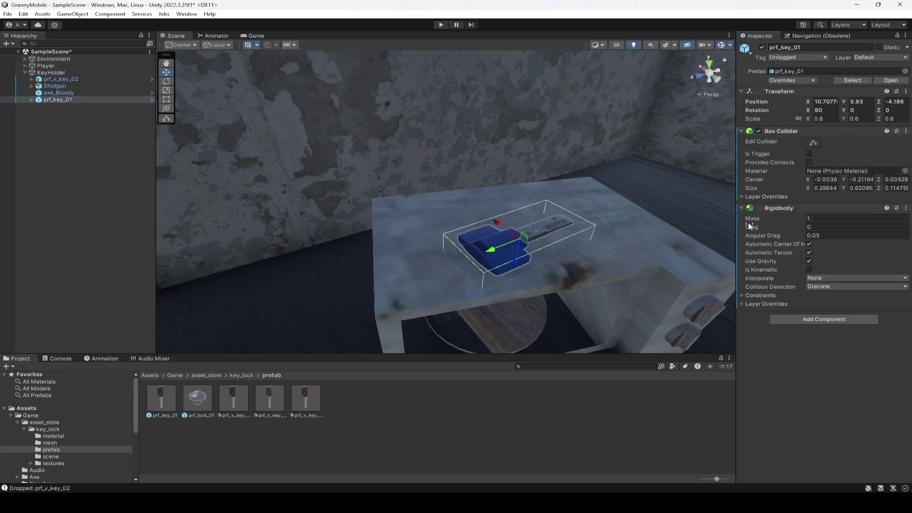
- Tag the key PickupItem, add BathroomDoorKey as User Layer 7, and save the scene
{"action": "left_click", "coordinate": [797, 58]}
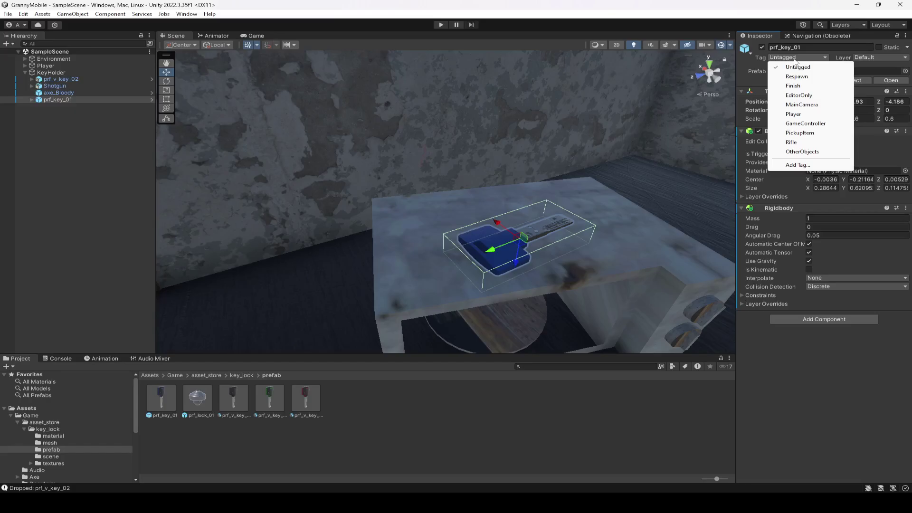
{"action": "left_click", "coordinate": [799, 133]}
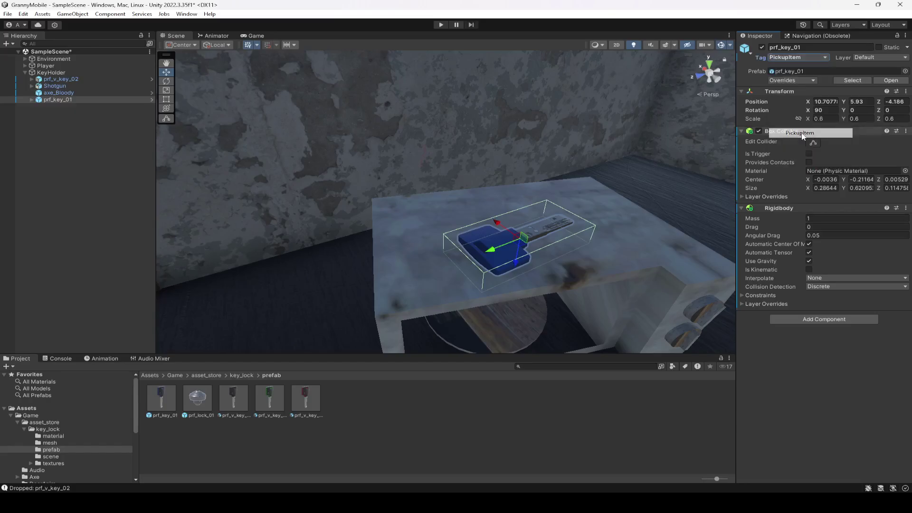
{"action": "left_click", "coordinate": [867, 58]}
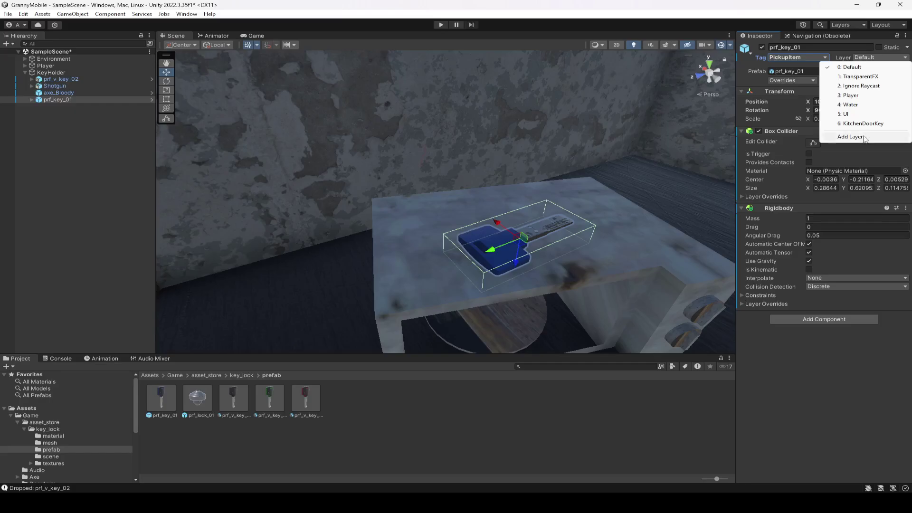
{"action": "left_click", "coordinate": [852, 137]}
{"action": "left_click", "coordinate": [836, 158]}
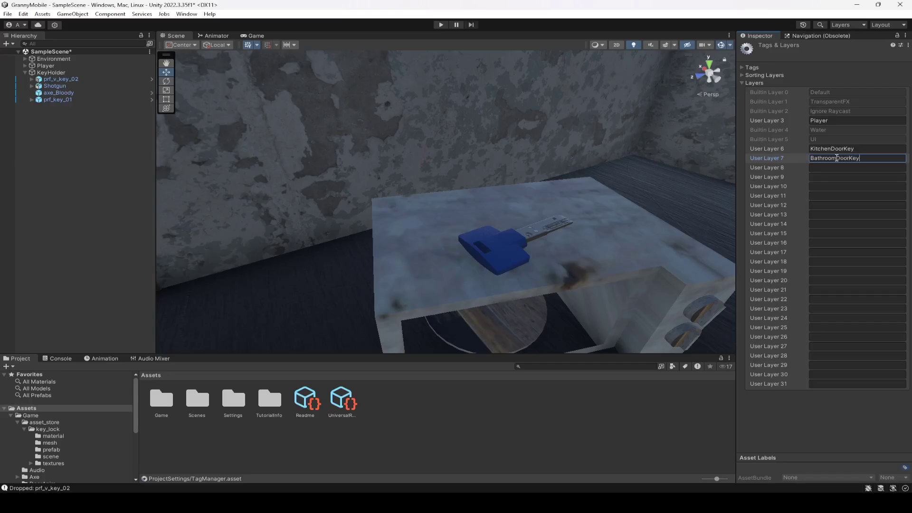
{"action": "key", "text": "ctrl+s"}
- Assign prf_key_01 and its children to the BathroomDoorKey layer
{"action": "left_click", "coordinate": [60, 100]}
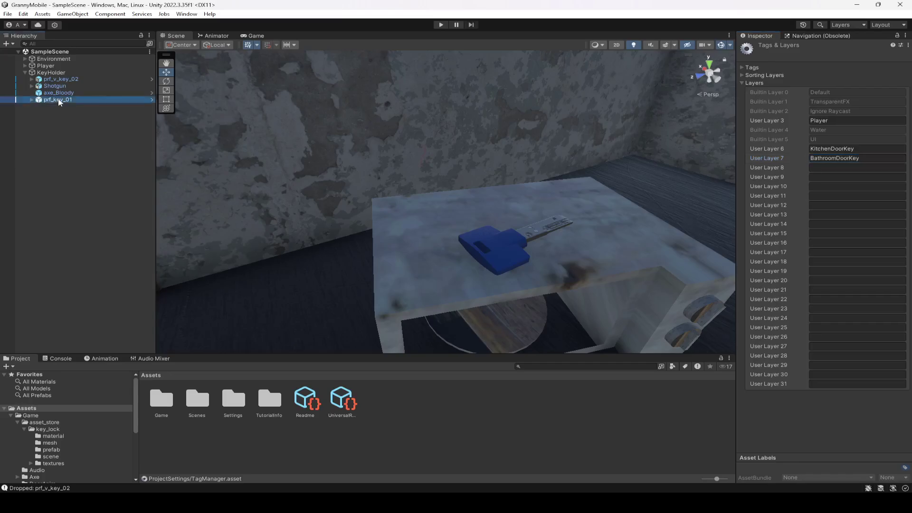
{"action": "left_click", "coordinate": [865, 59]}
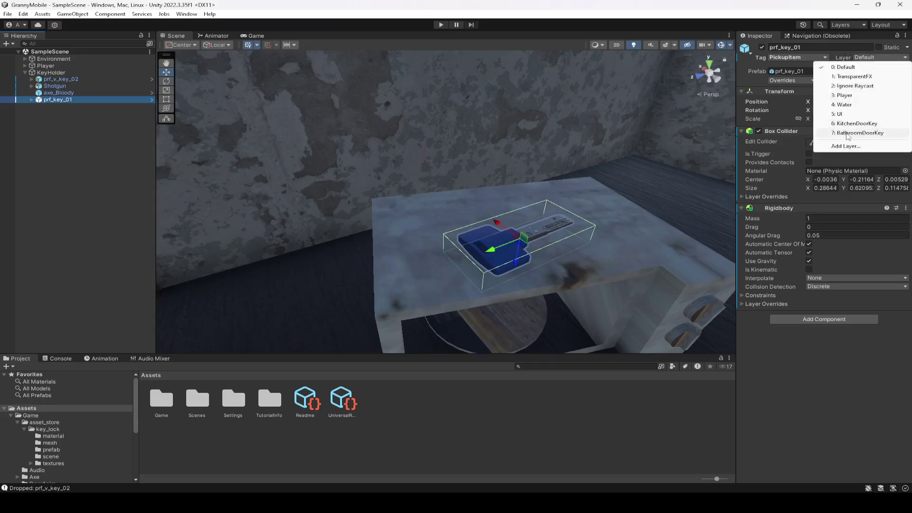
{"action": "left_click", "coordinate": [883, 132]}
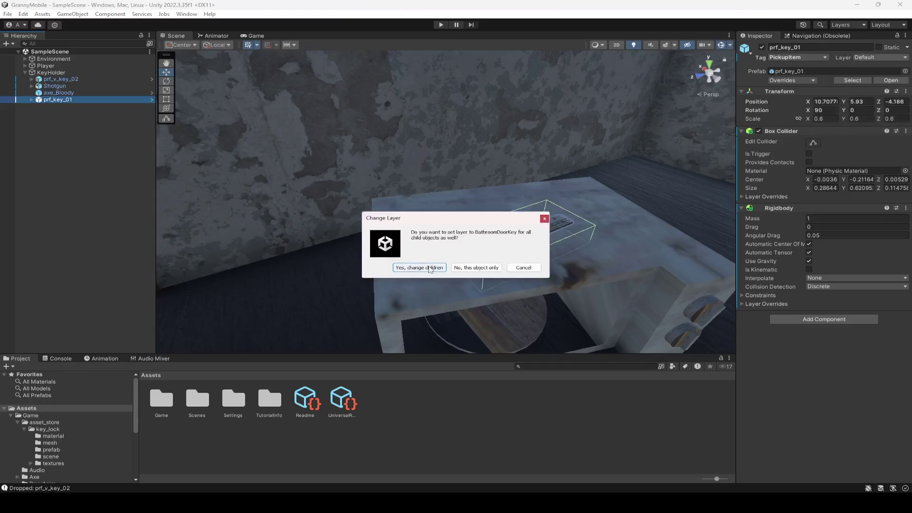
{"action": "left_click", "coordinate": [420, 268]}
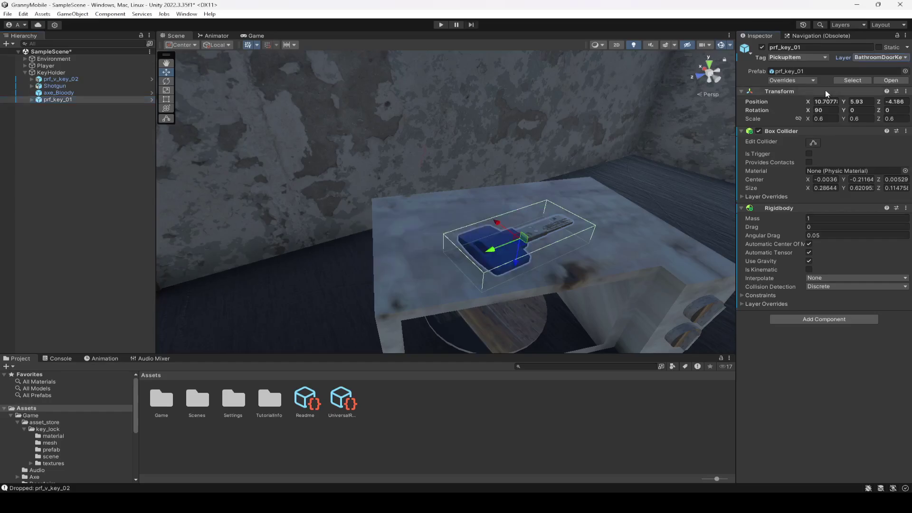
- Select the ExitDoor.006 door and bring up its Animation window
{"action": "right_click_drag", "start_coordinate": [378, 254], "coordinate": [458, 234]}
{"action": "left_click", "coordinate": [458, 234]}
{"action": "left_click", "coordinate": [458, 234]}
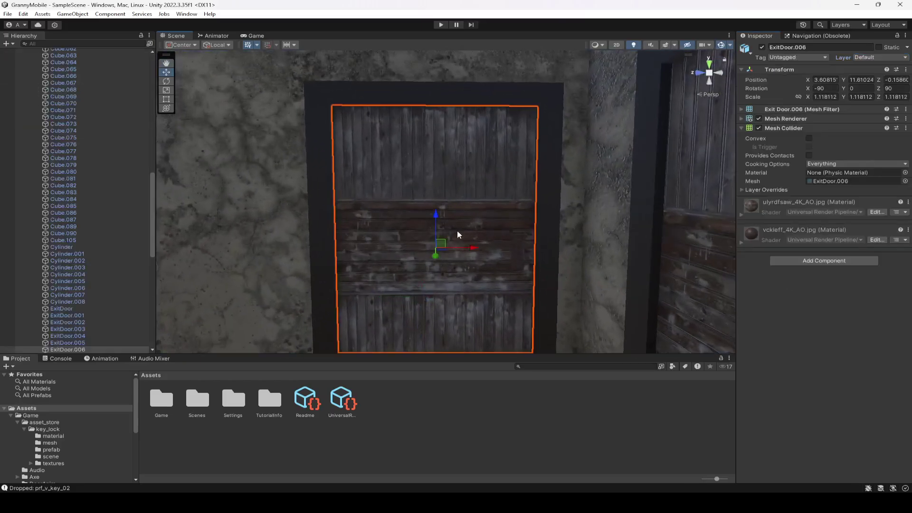
{"action": "left_click", "coordinate": [57, 358]}
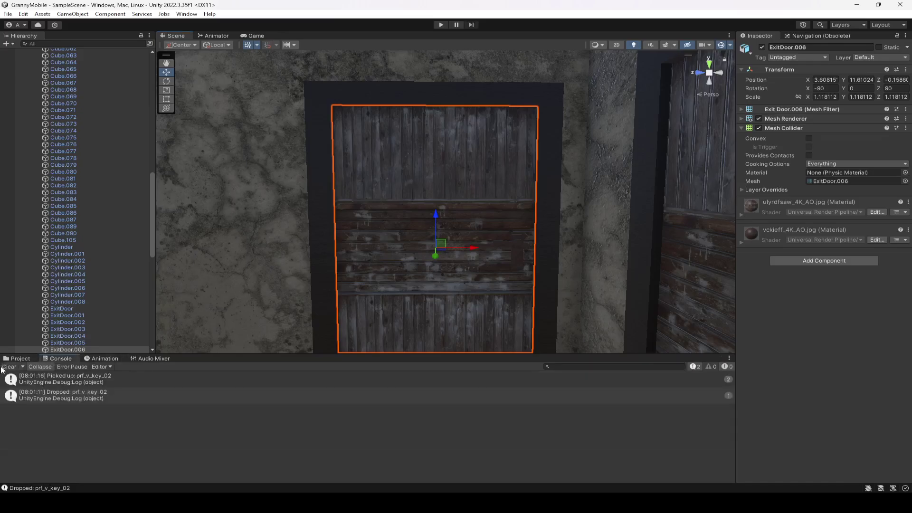
{"action": "left_click", "coordinate": [19, 359]}
{"action": "left_click_drag", "start_coordinate": [152, 244], "coordinate": [152, 261]}
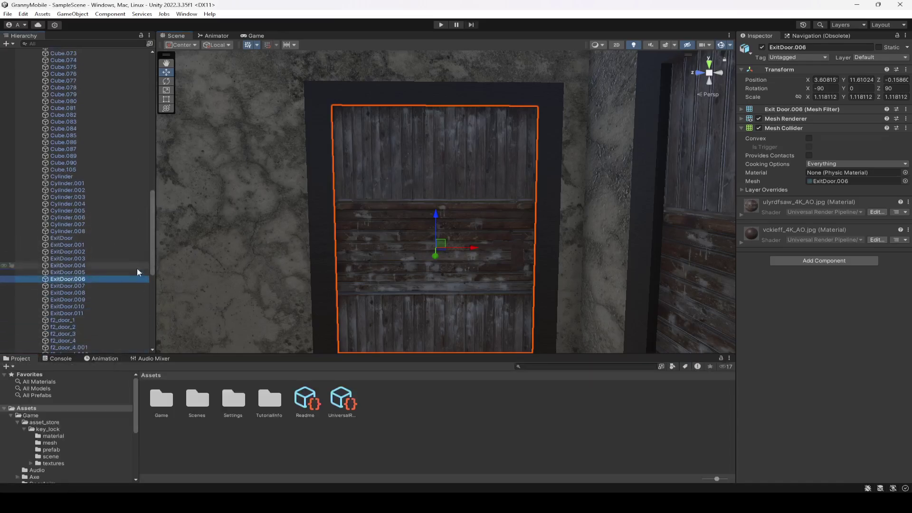
{"action": "left_click", "coordinate": [102, 358]}
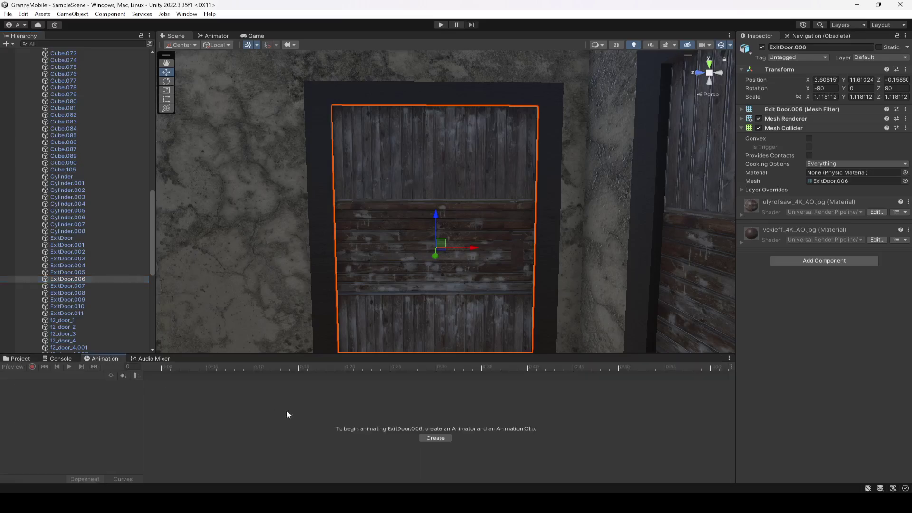
- Create an animation clip named Idle2 in Game/DoorAnim for ExitDoor.006
{"action": "left_click", "coordinate": [435, 438]}
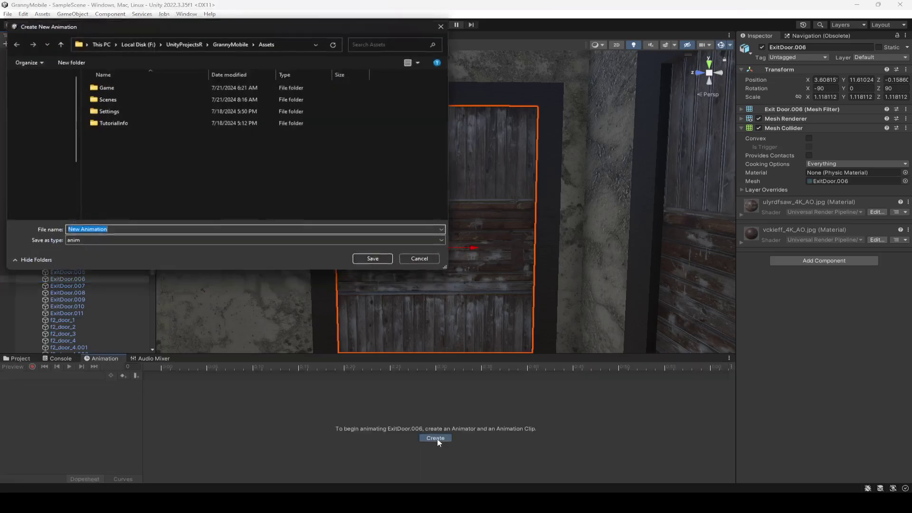
{"action": "double_click", "coordinate": [115, 84]}
{"action": "double_click", "coordinate": [113, 123]}
{"action": "left_click", "coordinate": [123, 231]}
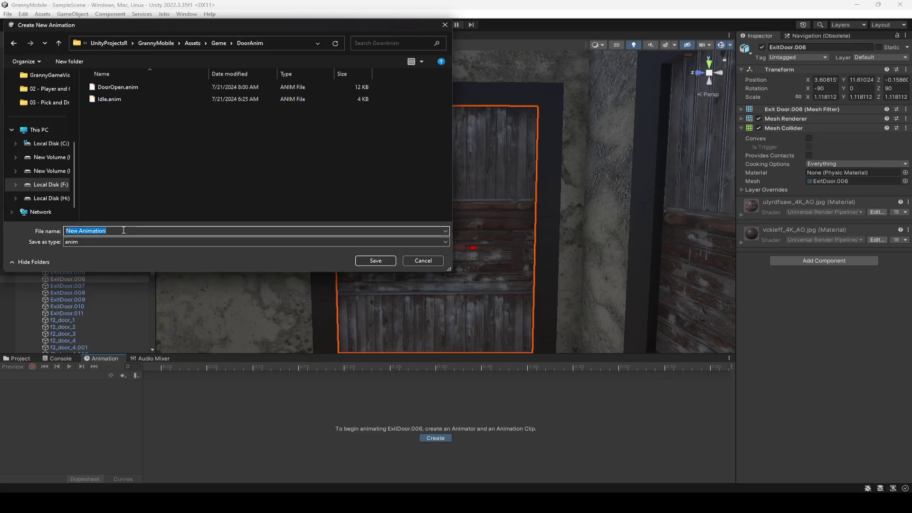
{"action": "type", "text": "Idle2"}
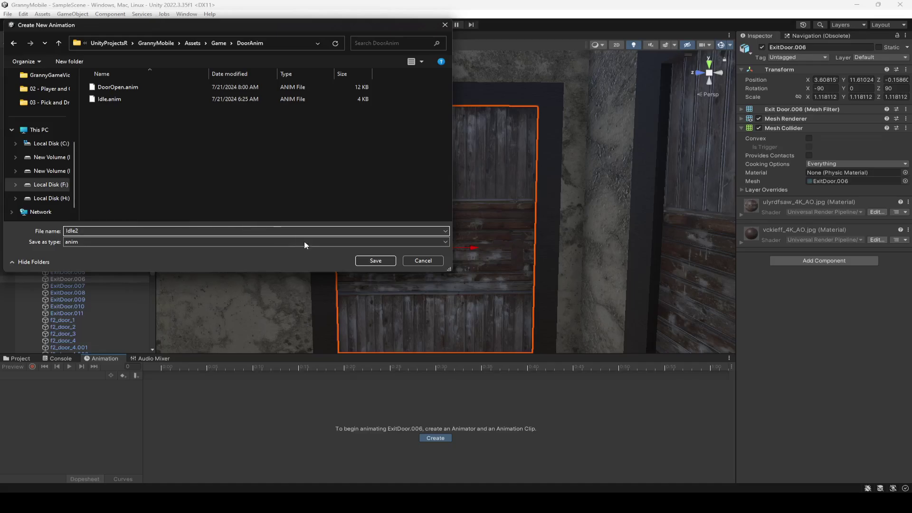
{"action": "left_click", "coordinate": [386, 262]}
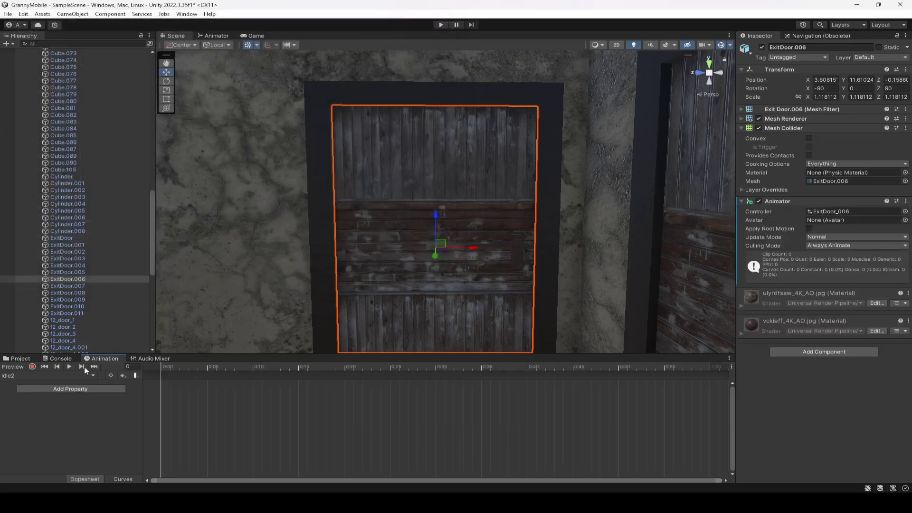
- Record a Position keyframe at frame 0 from the door's current Position Z
{"action": "left_click", "coordinate": [32, 366]}
{"action": "left_click", "coordinate": [897, 80]}
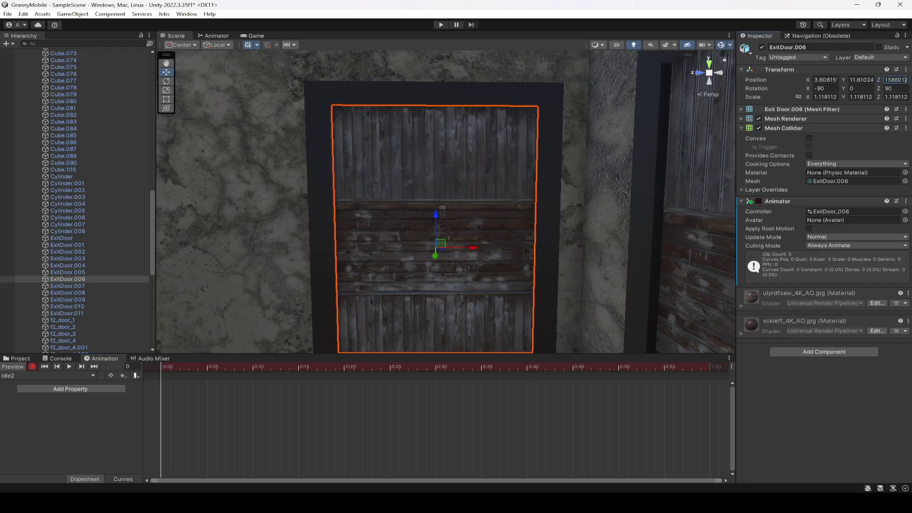
{"action": "key", "text": "Return"}
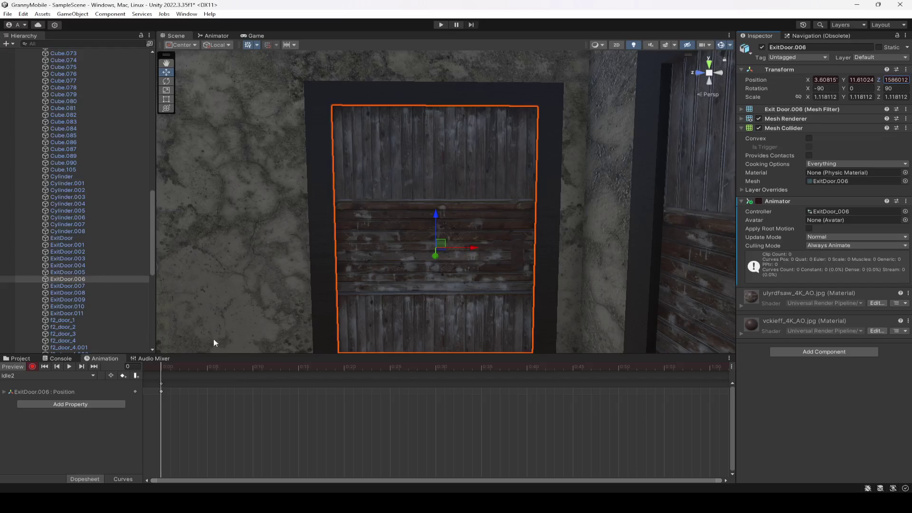
{"action": "left_click", "coordinate": [31, 368]}
- Create and save a new DoorOpen2 clip, then start recording on the door's Position Z
{"action": "left_click", "coordinate": [61, 375]}
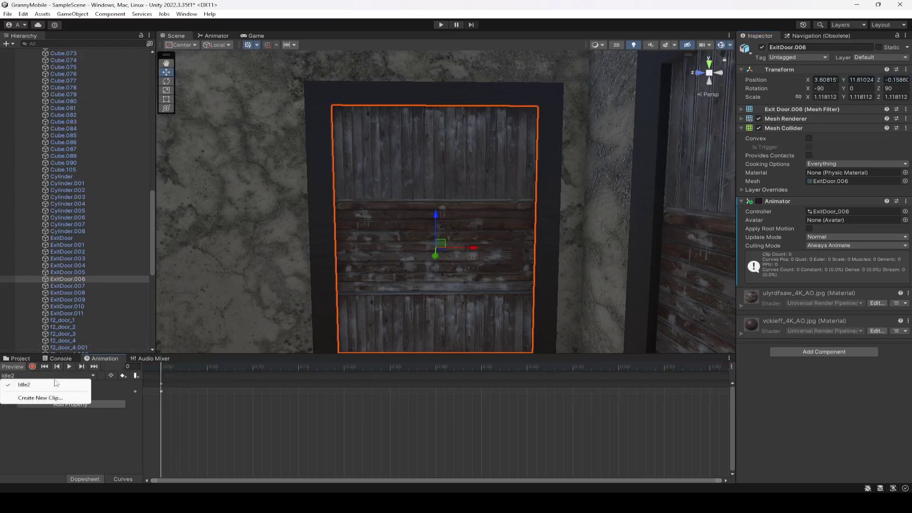
{"action": "left_click", "coordinate": [34, 399]}
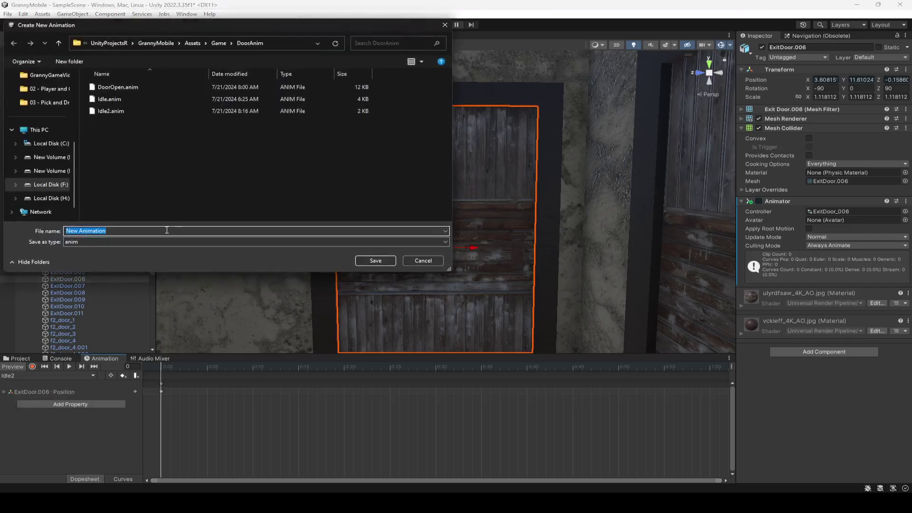
{"action": "type", "text": "DoorOpe"}
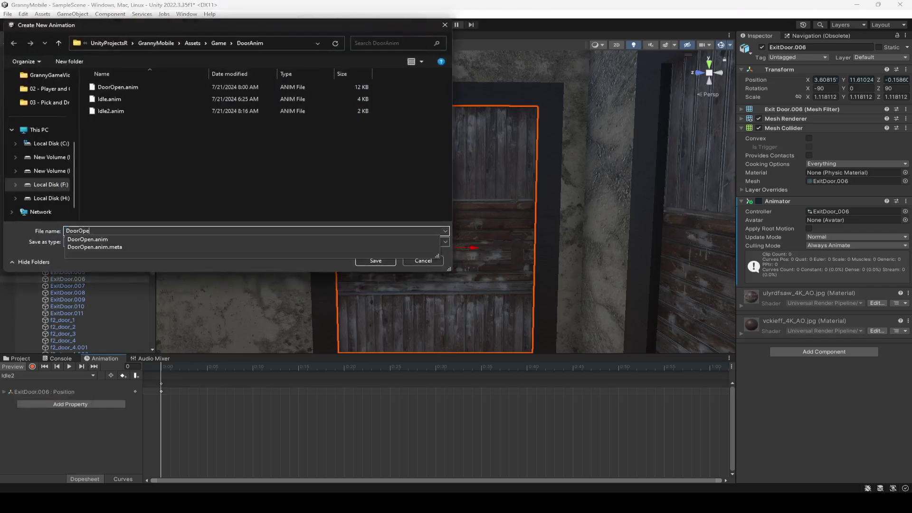
{"action": "type", "text": "n2"}
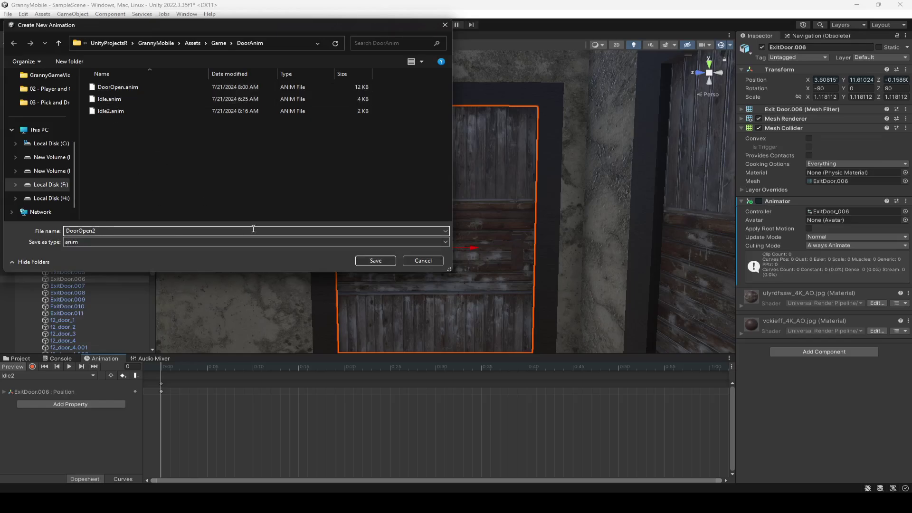
{"action": "left_click", "coordinate": [375, 261]}
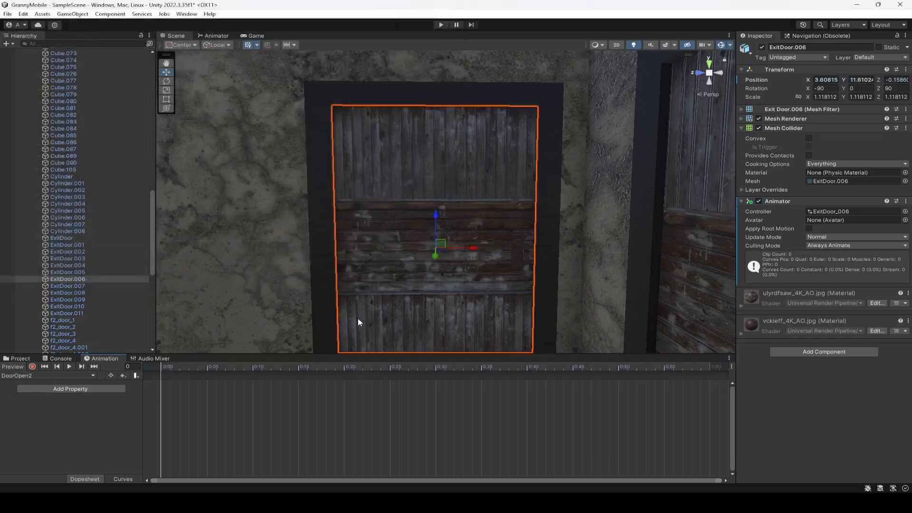
{"action": "left_click", "coordinate": [32, 366]}
{"action": "left_click", "coordinate": [896, 80]}
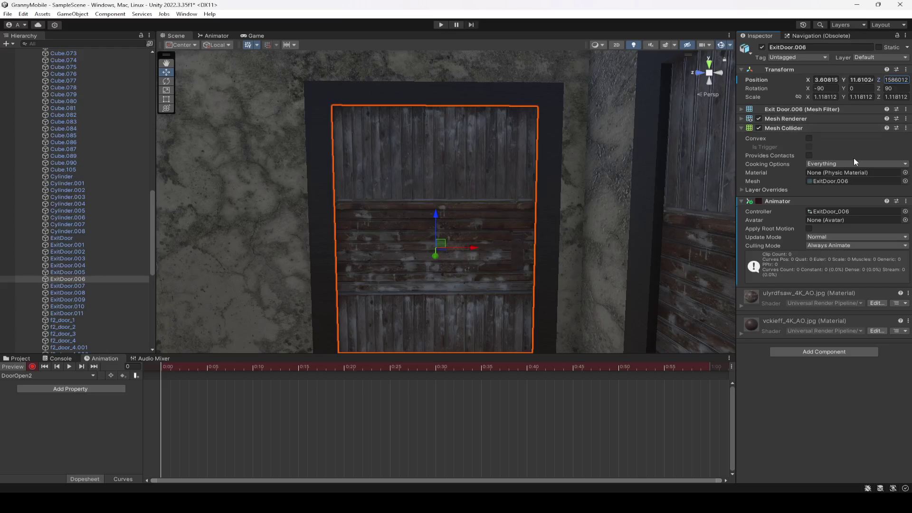
- Key the door's start pose at frame 0 and swing it partly open at frame 15
{"action": "key", "text": "BackSpace"}
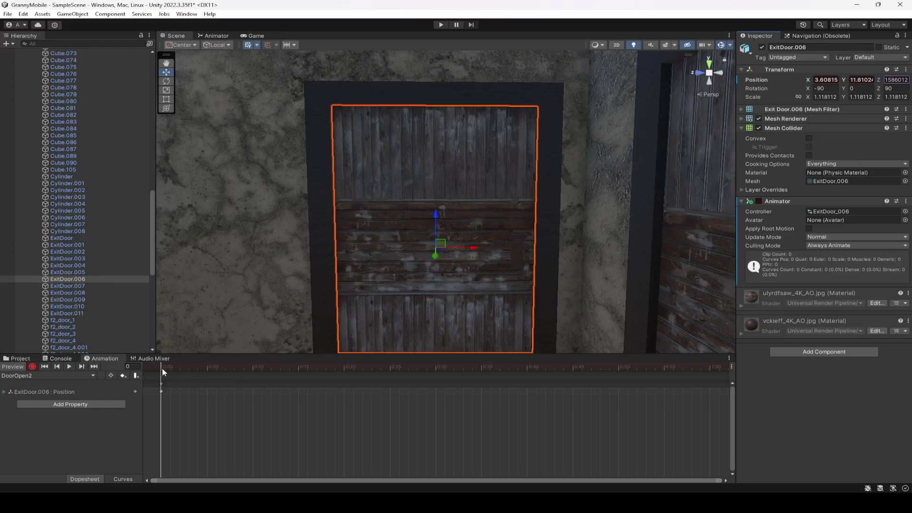
{"action": "left_click_drag", "start_coordinate": [163, 369], "coordinate": [296, 370]}
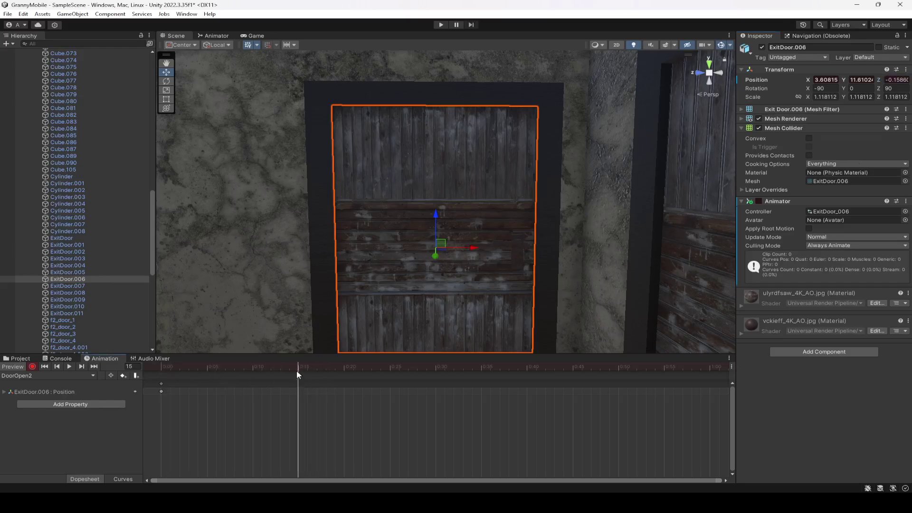
{"action": "left_click", "coordinate": [166, 82]}
{"action": "mouse_move", "coordinate": [492, 223]}
{"action": "right_mouse_down"}
{"action": "mouse_move", "coordinate": [468, 224]}
{"action": "mouse_move", "coordinate": [559, 203]}
{"action": "mouse_move", "coordinate": [495, 233]}
{"action": "right_mouse_up"}
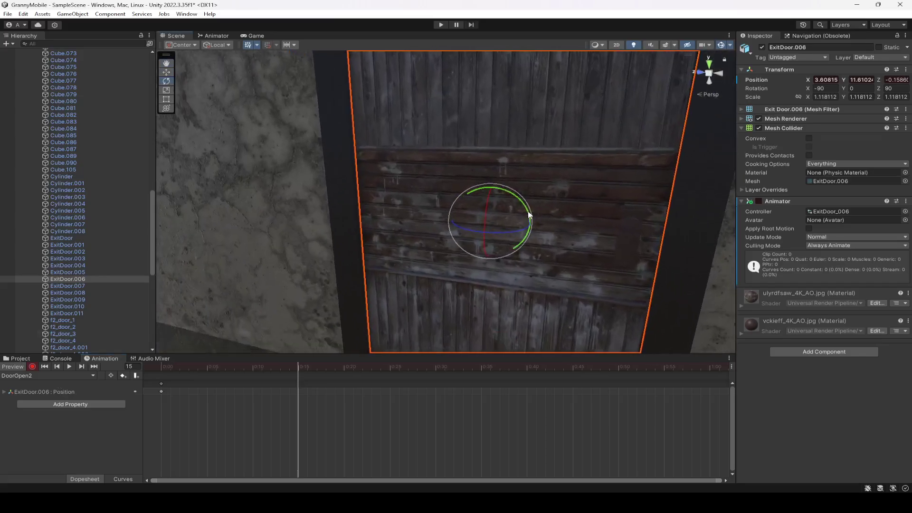
{"action": "left_click_drag", "start_coordinate": [495, 232], "coordinate": [510, 205]}
{"action": "left_click", "coordinate": [166, 71]}
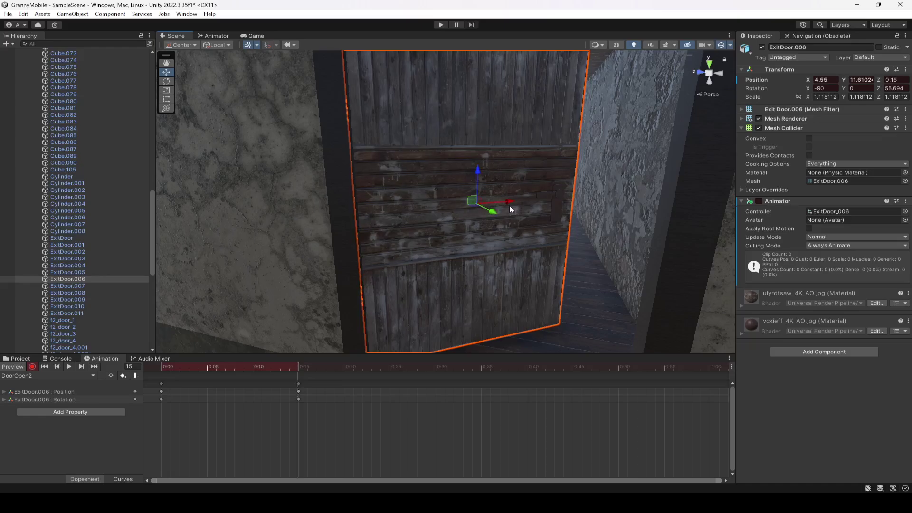
- Rotate the door further open at frame 30 and wide open at frame 45
{"action": "left_click_drag", "start_coordinate": [298, 366], "coordinate": [437, 366]}
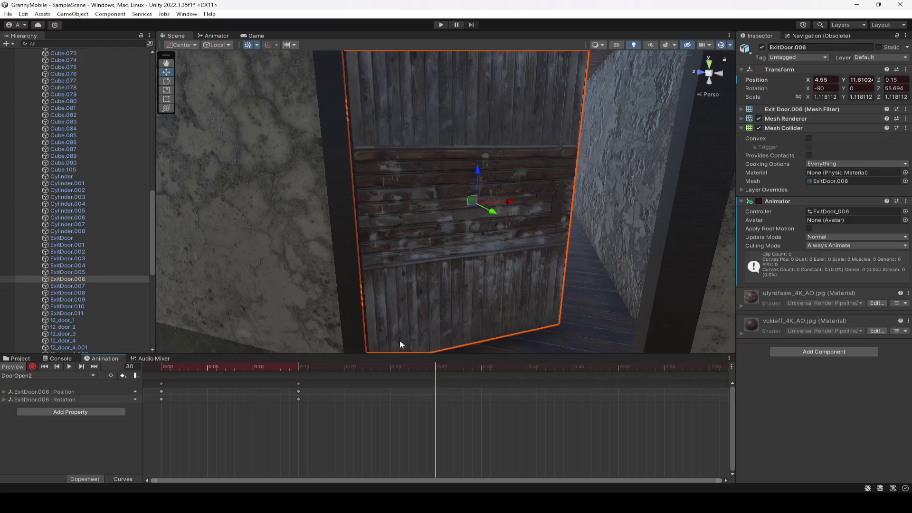
{"action": "left_click", "coordinate": [164, 79]}
{"action": "left_click_drag", "start_coordinate": [484, 216], "coordinate": [495, 195]}
{"action": "left_click", "coordinate": [166, 72]}
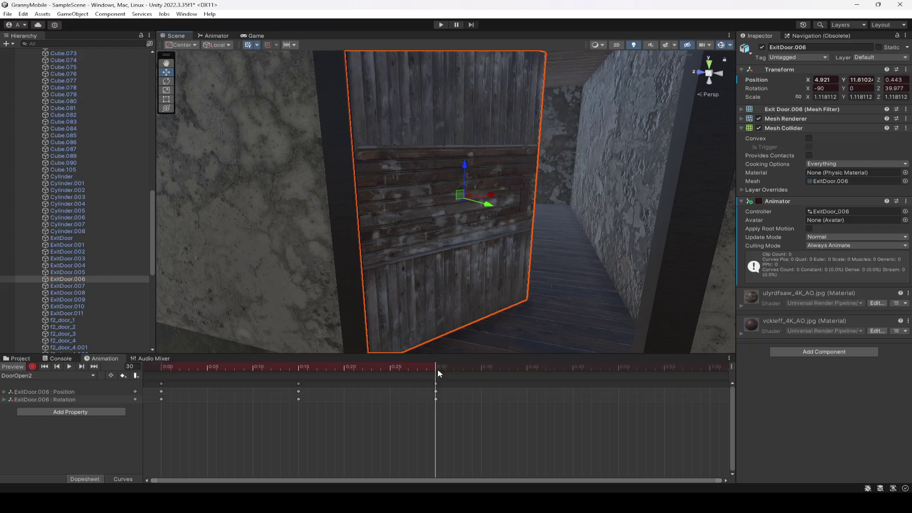
{"action": "left_click_drag", "start_coordinate": [437, 368], "coordinate": [573, 358]}
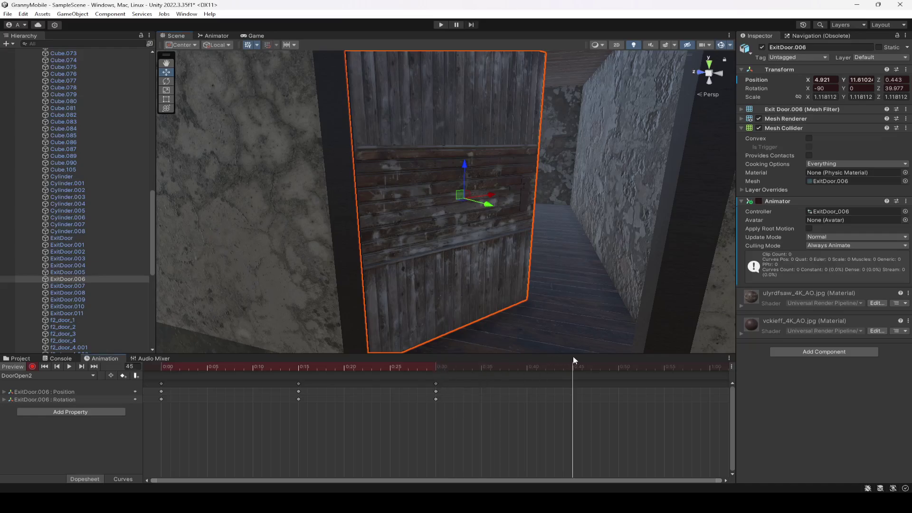
{"action": "left_click", "coordinate": [166, 81]}
{"action": "mouse_move", "coordinate": [470, 204]}
{"action": "left_mouse_down"}
{"action": "mouse_move", "coordinate": [454, 212]}
{"action": "mouse_move", "coordinate": [467, 216]}
{"action": "mouse_move", "coordinate": [465, 190]}
{"action": "left_mouse_up"}
{"action": "left_click", "coordinate": [166, 73]}
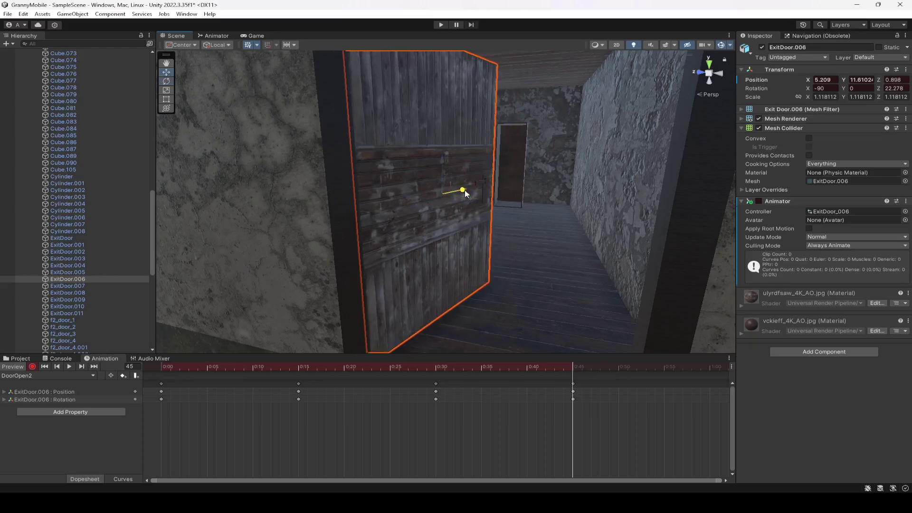
- Stop recording, play back the door-opening preview, and switch to the Animator graph
{"action": "left_click", "coordinate": [33, 367]}
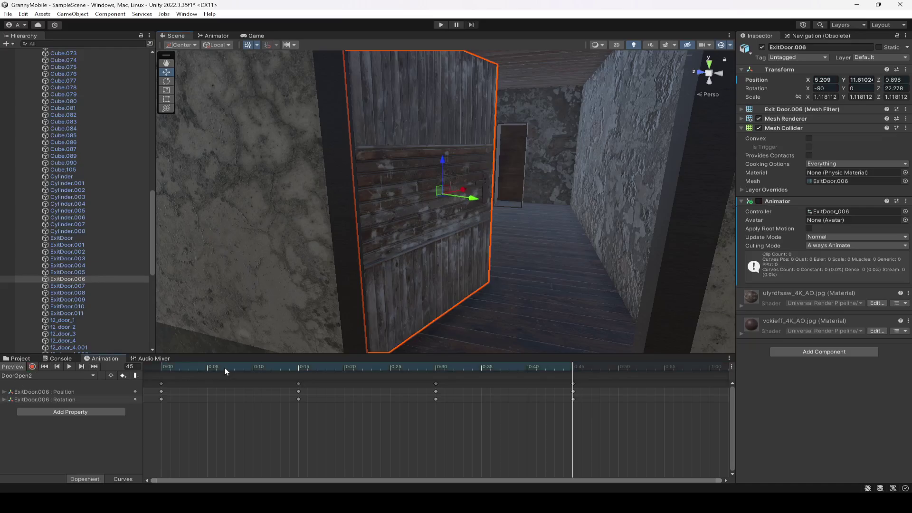
{"action": "left_click", "coordinate": [69, 367]}
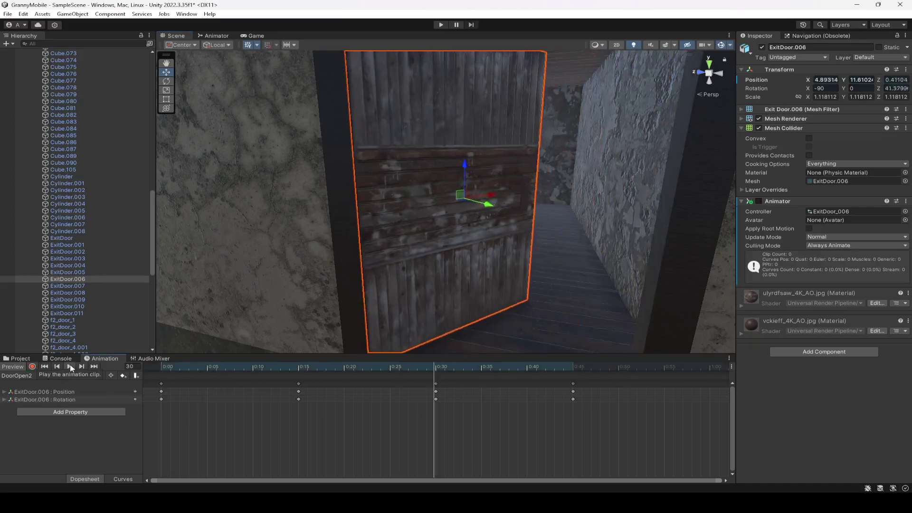
{"action": "left_click", "coordinate": [70, 366]}
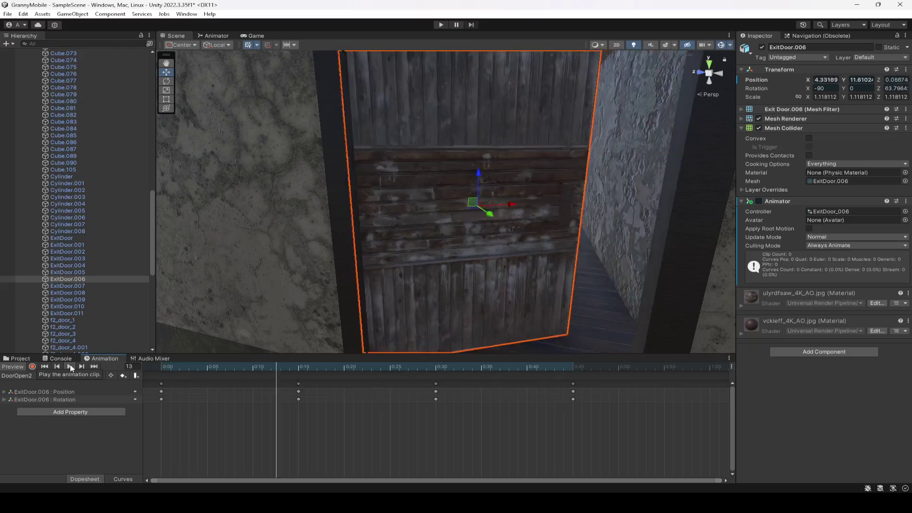
{"action": "left_click", "coordinate": [214, 35]}
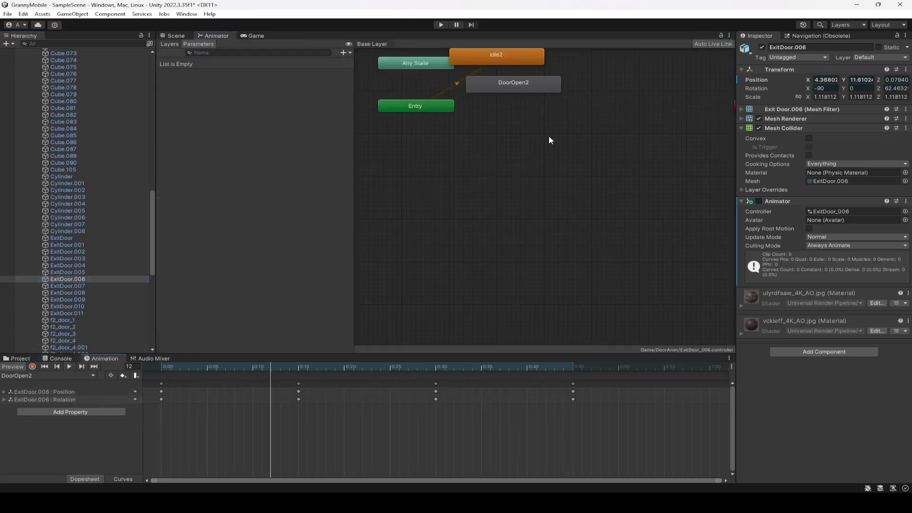
- Arrange Idle2 above DoorOpen2 and add a Trigger parameter named Open
{"action": "scroll", "coordinate": [553, 82], "scroll_direction": "down", "scroll_amount": 3}
{"action": "scroll", "coordinate": [552, 83], "scroll_direction": "up", "scroll_amount": 5}
{"action": "left_click_drag", "start_coordinate": [498, 119], "coordinate": [569, 123]}
{"action": "left_click_drag", "start_coordinate": [517, 160], "coordinate": [604, 236]}
{"action": "left_click", "coordinate": [344, 52]}
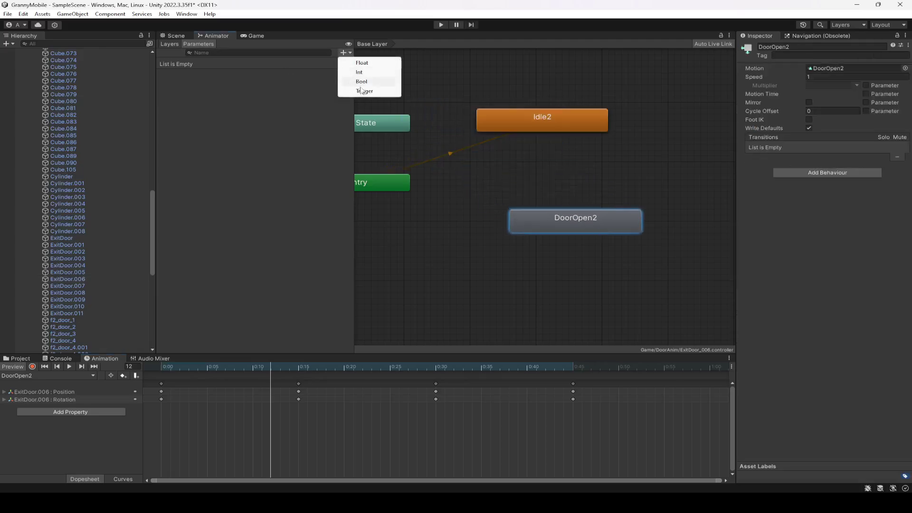
{"action": "left_click", "coordinate": [361, 91]}
{"action": "type", "text": "Open"}
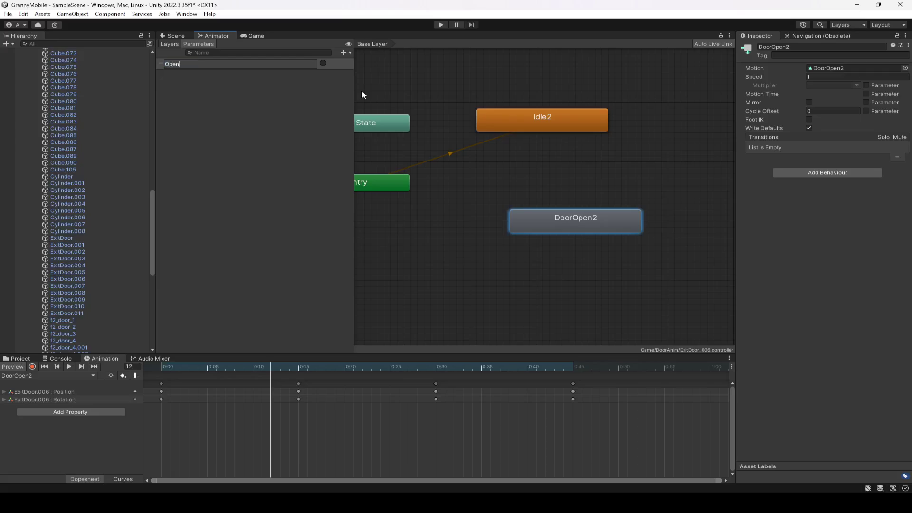
{"action": "key", "text": "Return"}
- Add an Idle2-to-DoorOpen2 transition without exit time, conditioned on the Open trigger
{"action": "right_click", "coordinate": [554, 114]}
{"action": "left_click", "coordinate": [576, 116]}
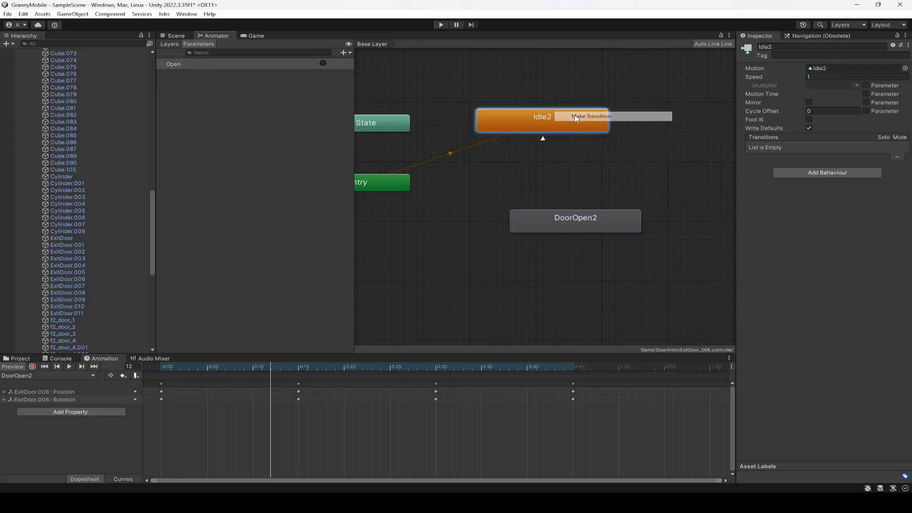
{"action": "left_click", "coordinate": [581, 224]}
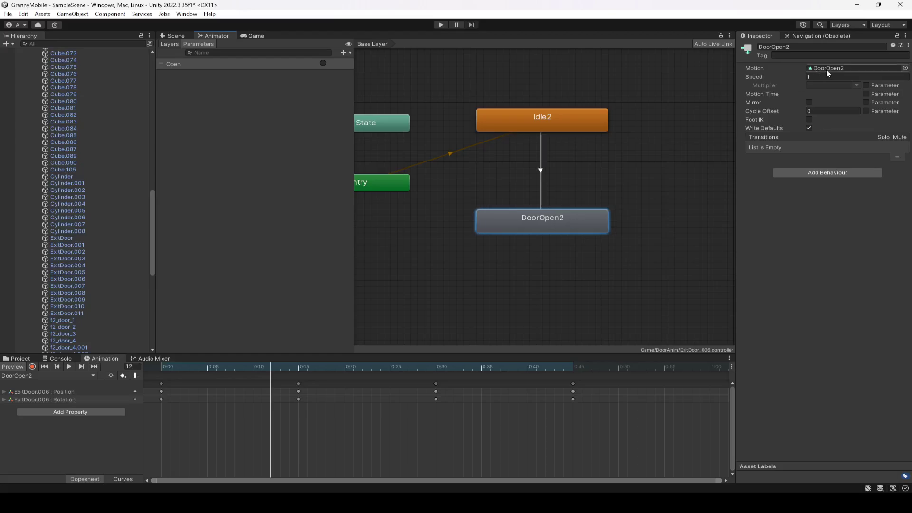
{"action": "left_click", "coordinate": [541, 170]}
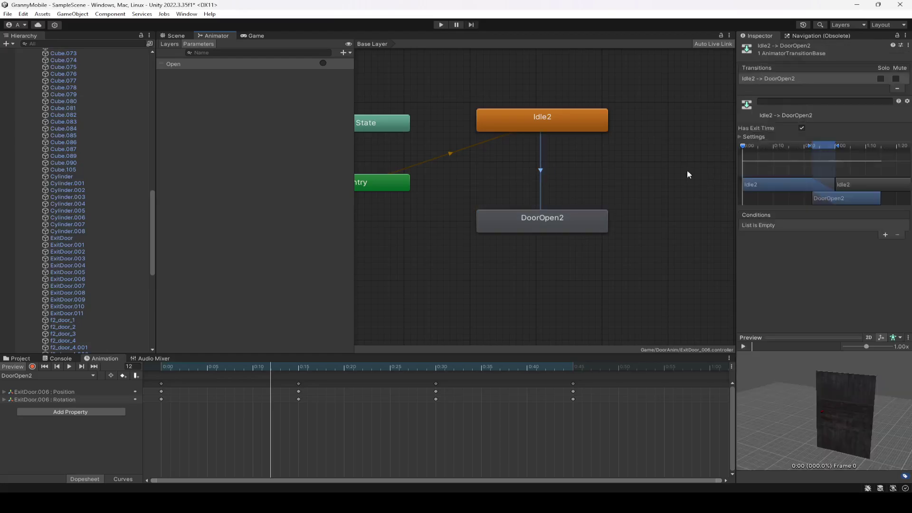
{"action": "left_click", "coordinate": [802, 128]}
{"action": "left_click", "coordinate": [884, 236]}
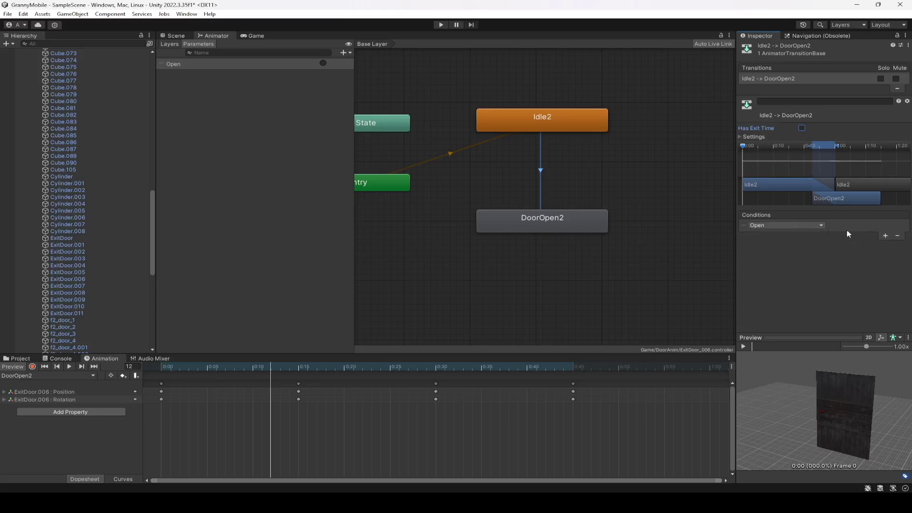
{"action": "left_click", "coordinate": [780, 225]}
{"action": "left_click", "coordinate": [764, 248]}
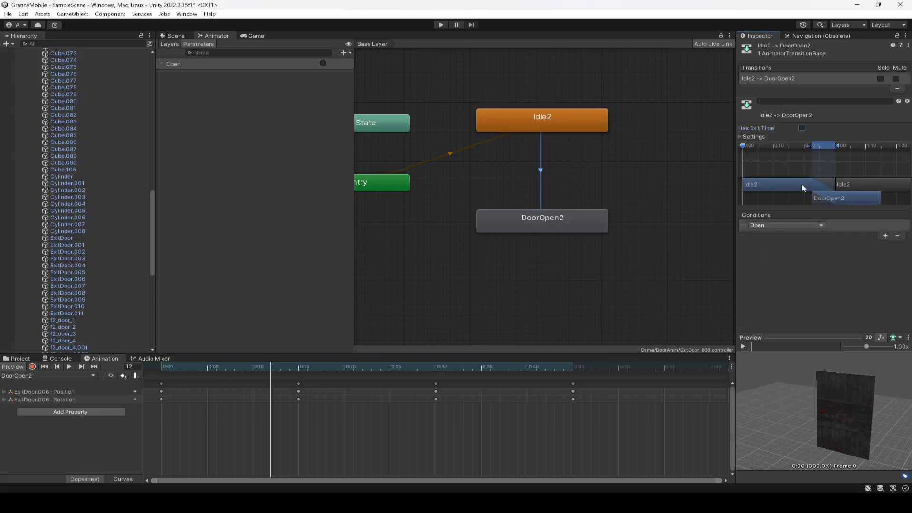
- Check the DoorOpen2 state and its clip, then return to the Scene view
{"action": "left_click", "coordinate": [556, 220]}
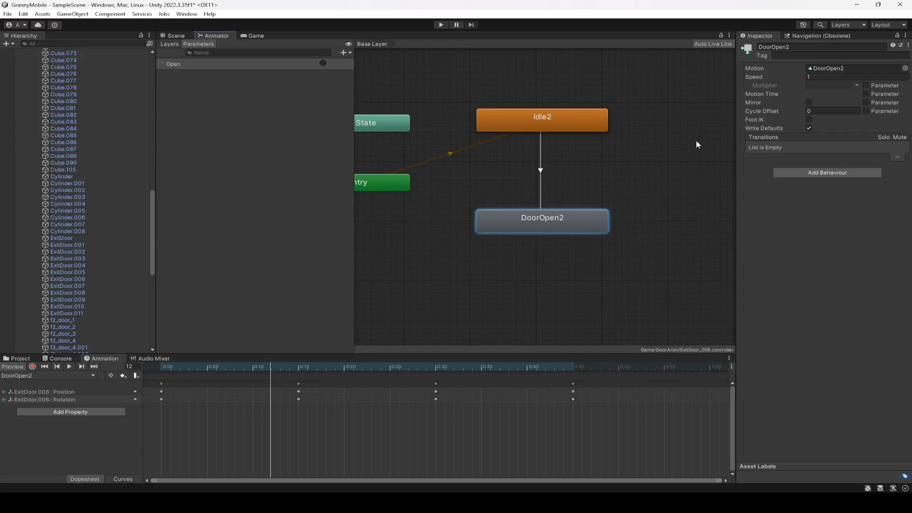
{"action": "double_click", "coordinate": [559, 228]}
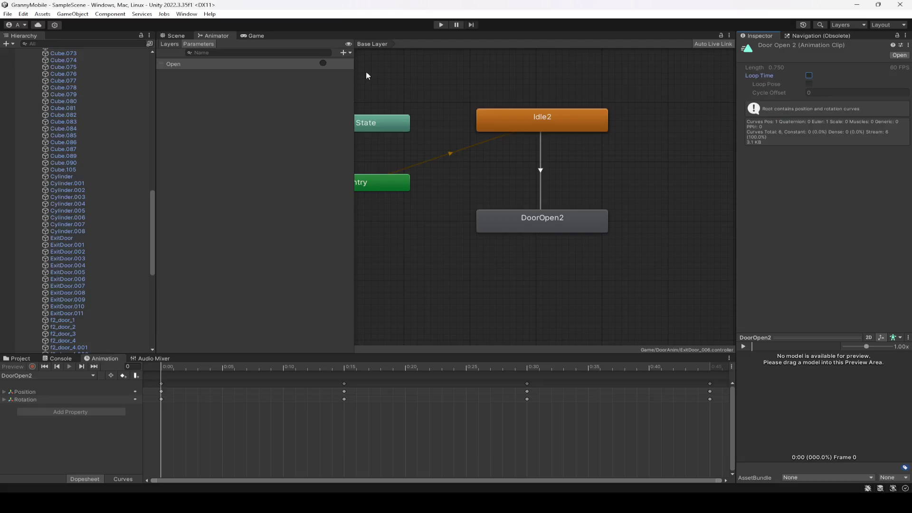
{"action": "left_click", "coordinate": [173, 36]}
- Inspect the Door Controller component on ExitDoor.002
{"action": "left_click", "coordinate": [508, 197]}
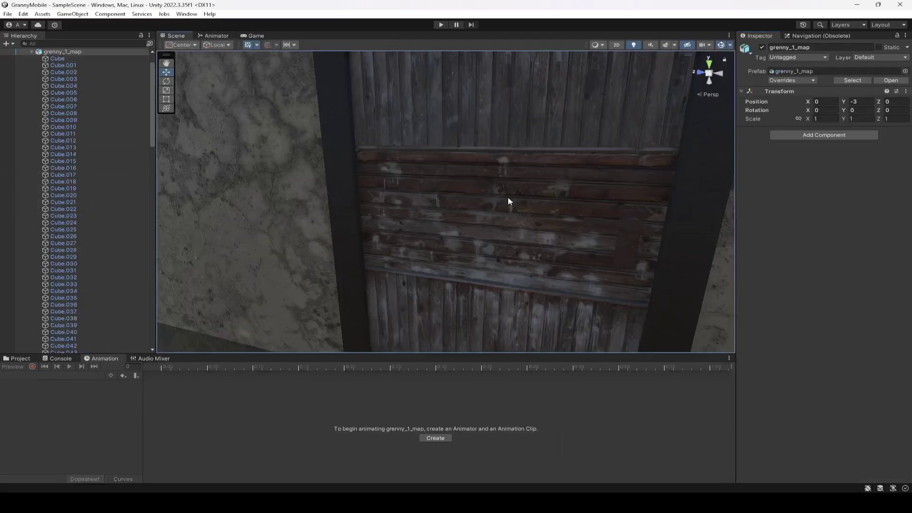
{"action": "right_click_drag", "start_coordinate": [393, 160], "coordinate": [468, 185]}
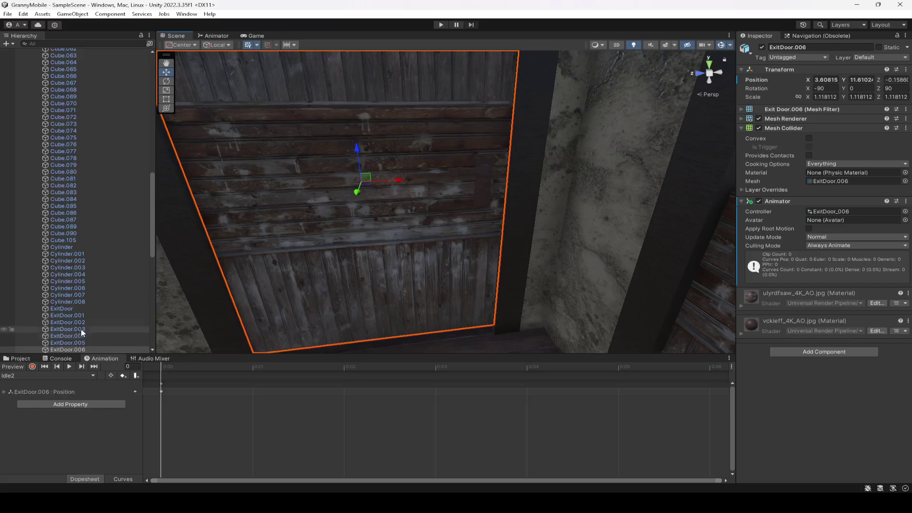
{"action": "left_click", "coordinate": [67, 322]}
{"action": "mouse_move", "coordinate": [417, 287]}
{"action": "right_mouse_down"}
{"action": "mouse_move", "coordinate": [312, 310]}
{"action": "mouse_move", "coordinate": [418, 285]}
{"action": "right_mouse_up"}
{"action": "left_click", "coordinate": [906, 109]}
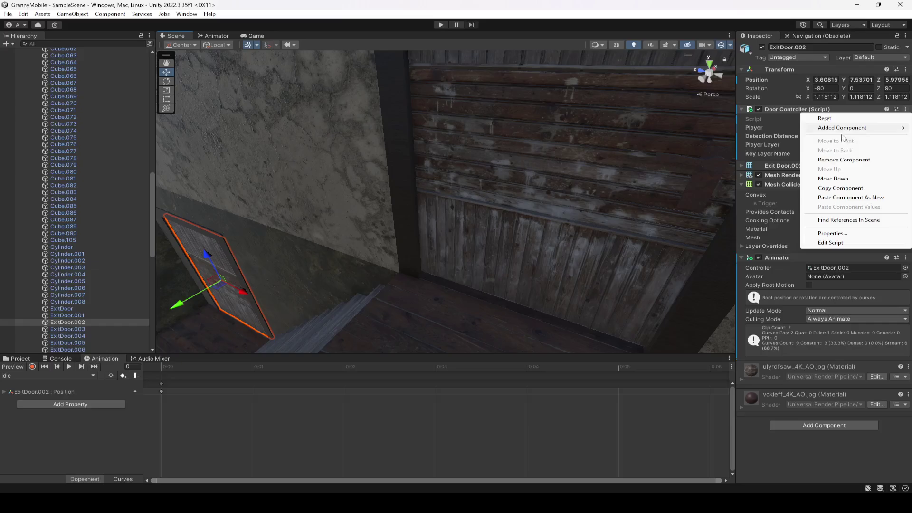
{"action": "left_click", "coordinate": [840, 188]}
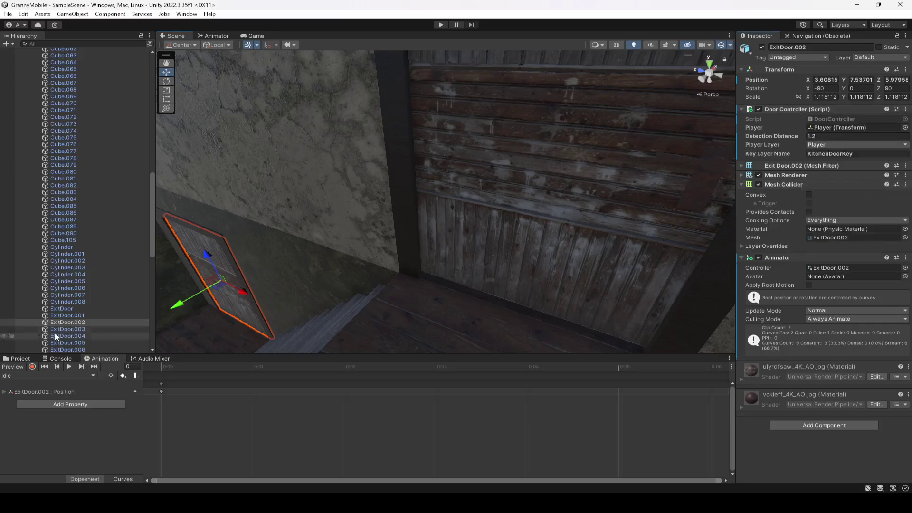
- Paste the Door Controller onto ExitDoor.006 and move it just below Transform
{"action": "left_click", "coordinate": [520, 175]}
{"action": "left_click", "coordinate": [513, 180]}
{"action": "right_click_drag", "start_coordinate": [375, 252], "coordinate": [489, 207]}
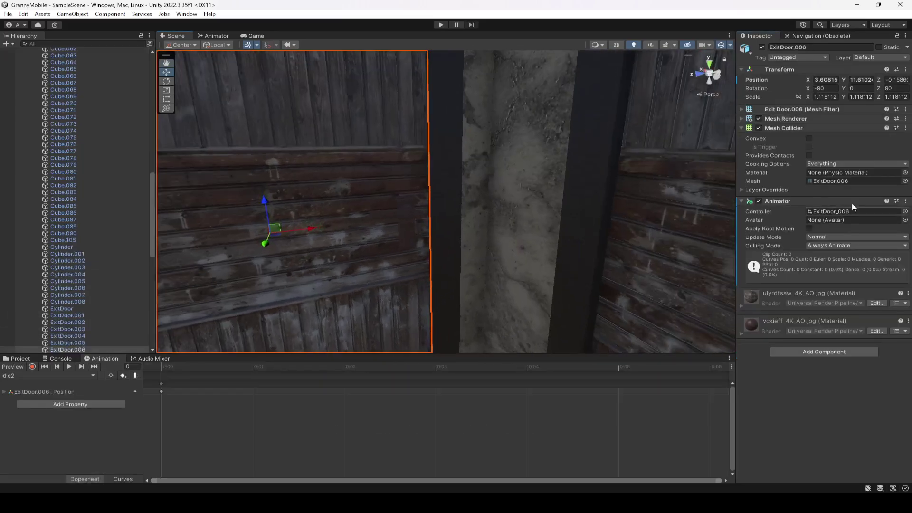
{"action": "left_click", "coordinate": [906, 109]}
{"action": "left_click", "coordinate": [829, 188]}
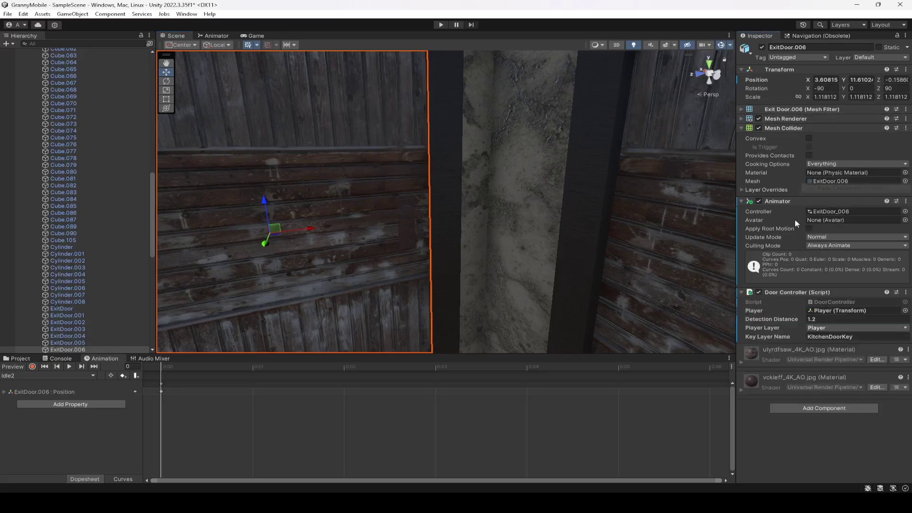
{"action": "left_click_drag", "start_coordinate": [773, 297], "coordinate": [781, 107]}
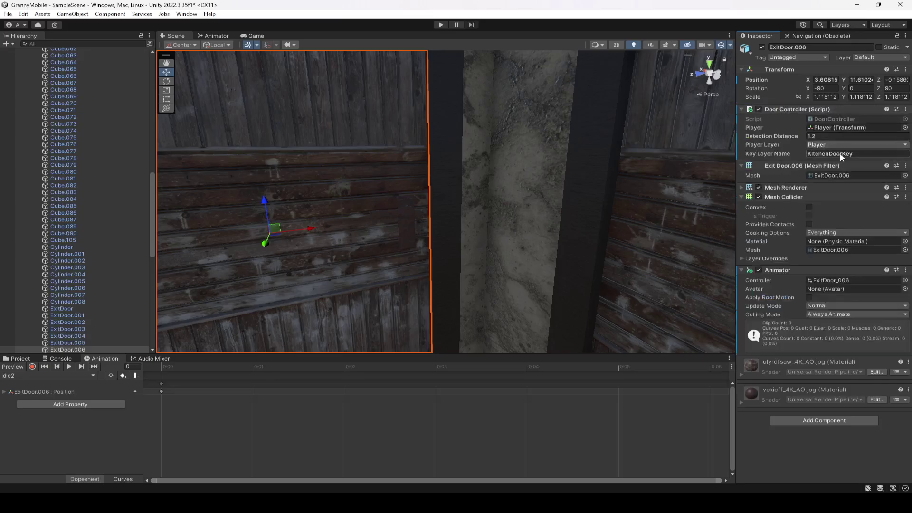
- Set the Door Controller's Key Layer Name to BathroomDoorKey and save the scene
{"action": "left_click", "coordinate": [828, 155]}
{"action": "type", "text": "BathroomDorrKeyo"}
{"action": "left_click", "coordinate": [789, 471]}
{"action": "key", "text": "ctrl+s"}
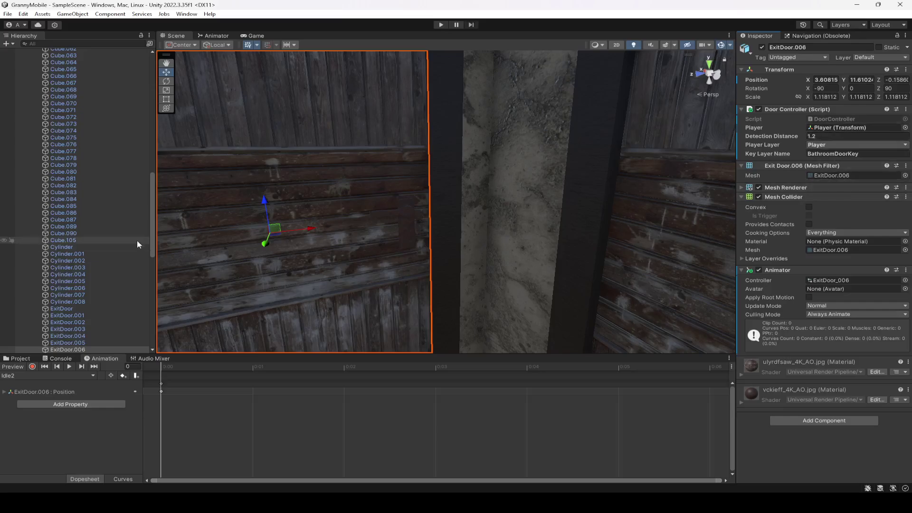
{"action": "left_click_drag", "start_coordinate": [152, 237], "coordinate": [124, 65]}
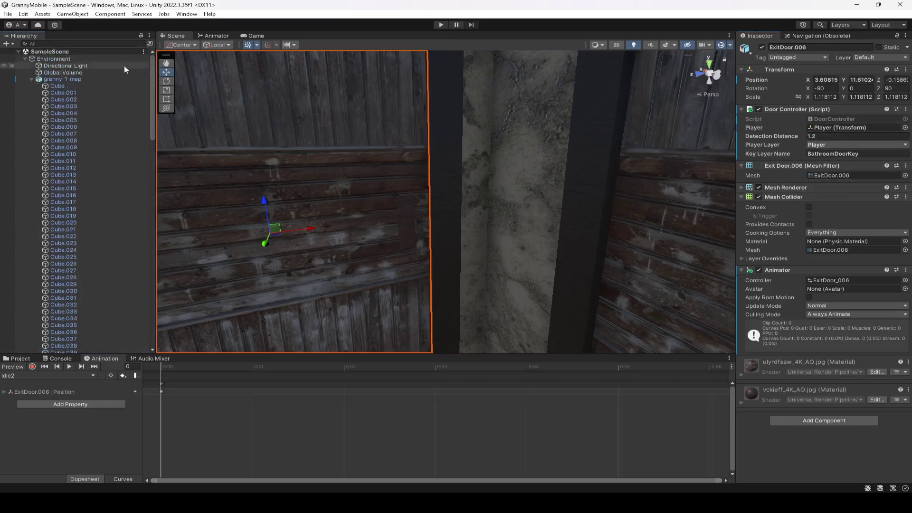
- Collapse the granny_1_map, Environment and KeyHolder Hierarchy groups and enter Play mode
{"action": "left_click", "coordinate": [32, 79]}
{"action": "left_click", "coordinate": [25, 59]}
{"action": "left_click", "coordinate": [24, 73]}
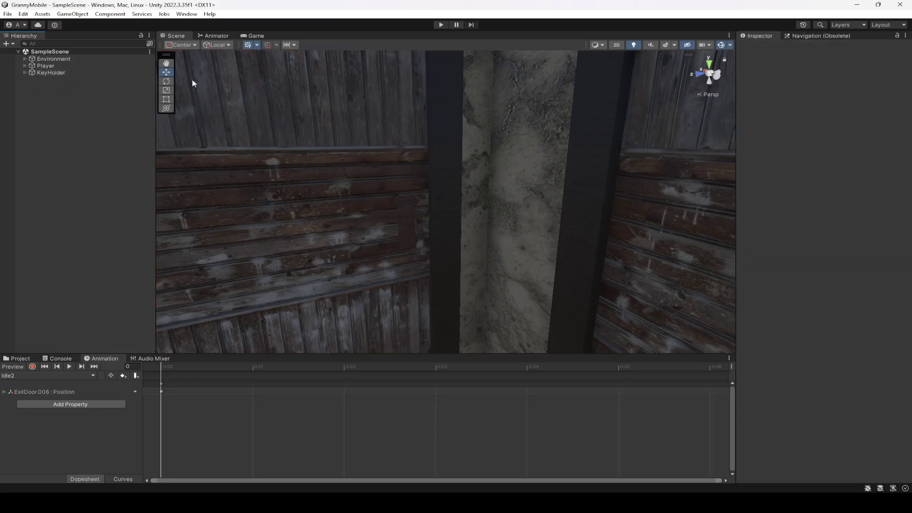
{"action": "left_click", "coordinate": [441, 25]}
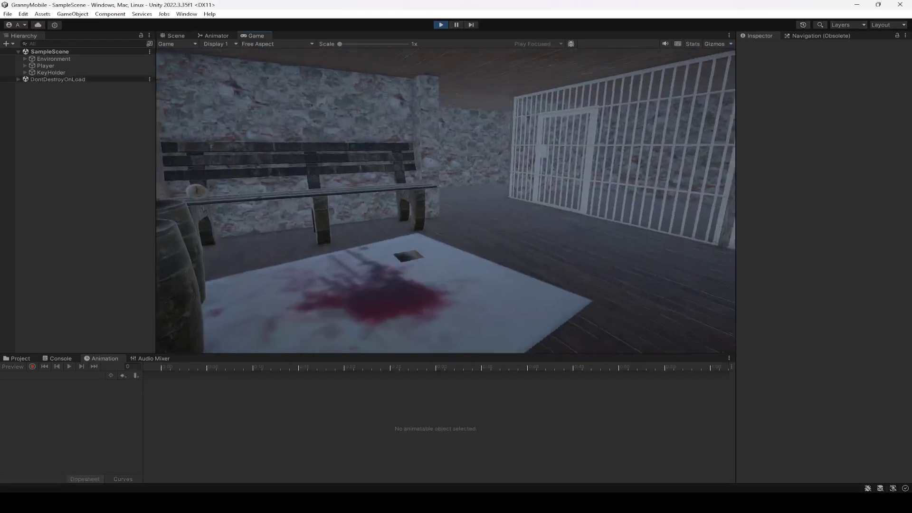
- Pick up prf_v_key_02, climb upstairs, open the wooden plank door and drop the key
{"action": "key", "text": "w"}
{"action": "key", "text": "w"}
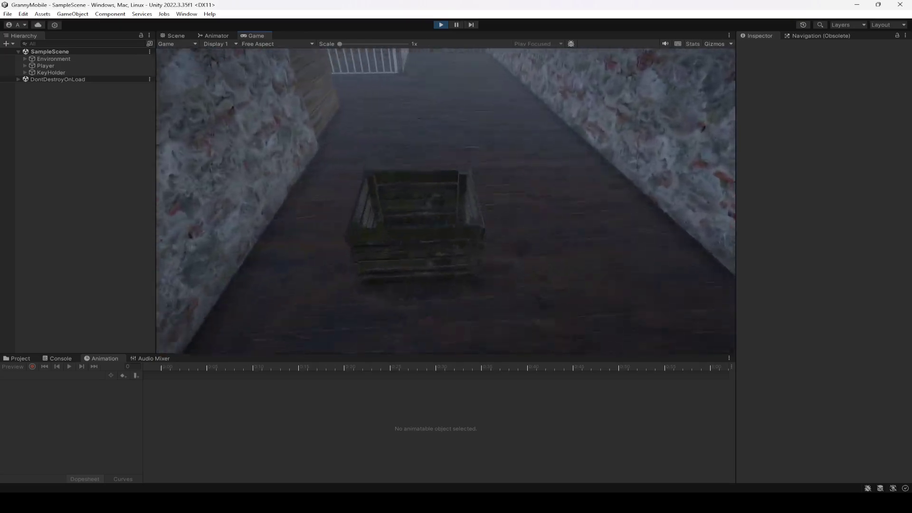
{"action": "key", "text": "s"}
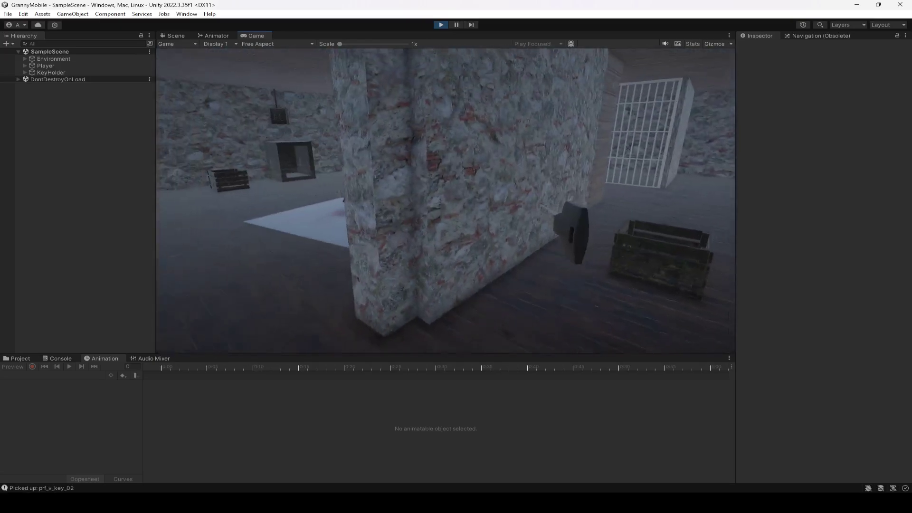
{"action": "key", "text": "w"}
{"action": "key", "text": "w"}
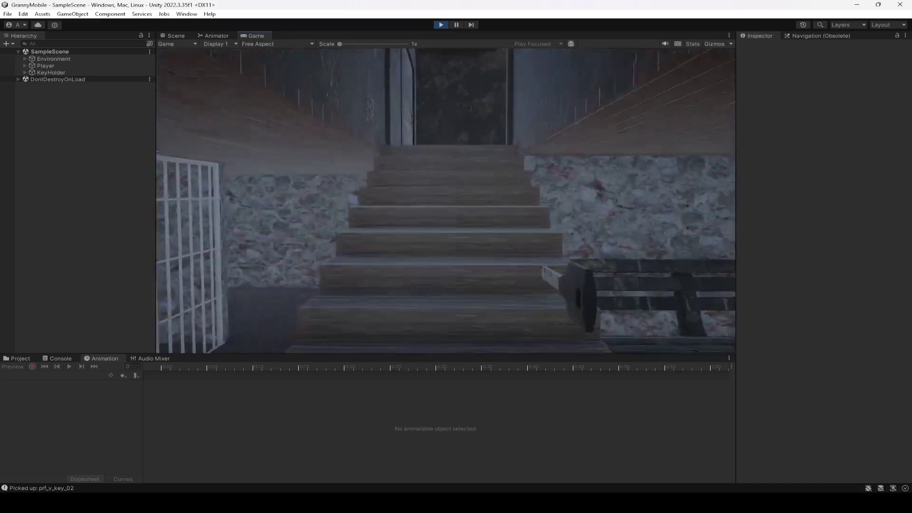
{"action": "key", "text": "w"}
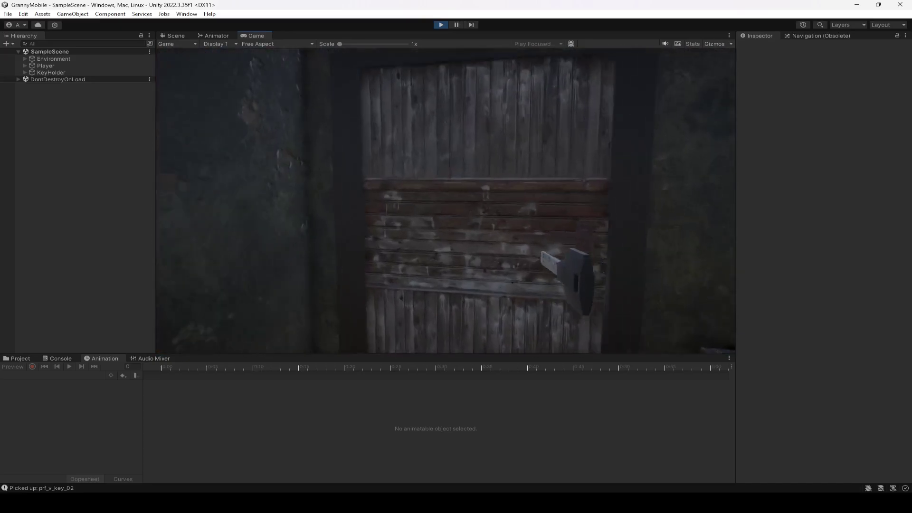
{"action": "key", "text": "e"}
- Grab the blue key from the kitchen microwave, carry it upstairs and drop it in the bathroom
{"action": "key", "text": "w"}
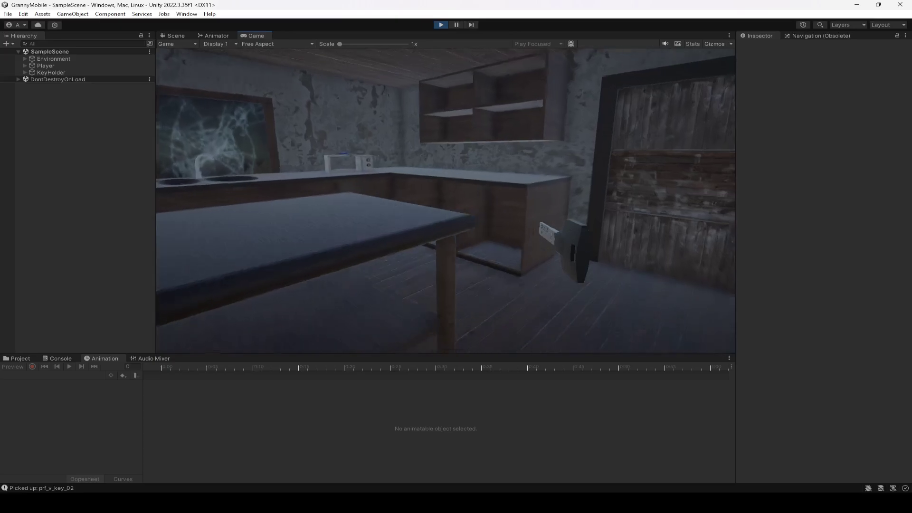
{"action": "key", "text": "g"}
{"action": "key", "text": "w"}
{"action": "key", "text": "w"}
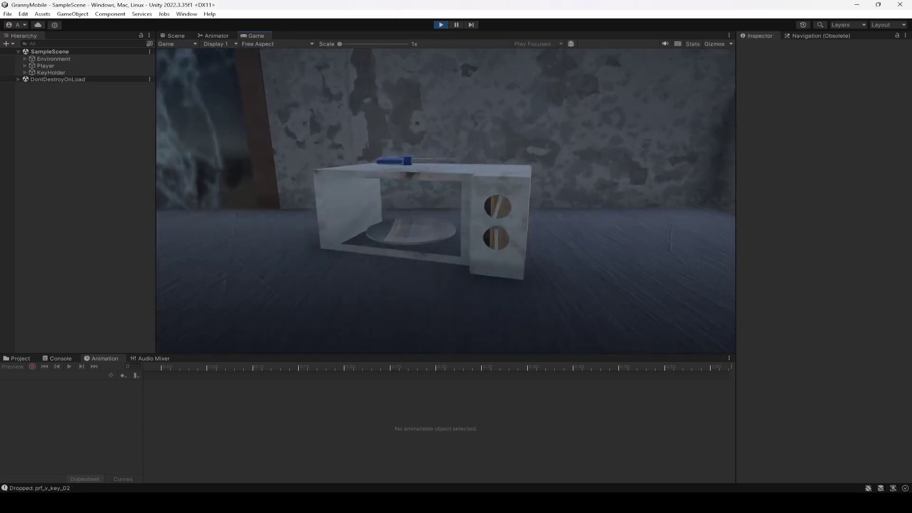
{"action": "key", "text": "e"}
{"action": "key", "text": "w"}
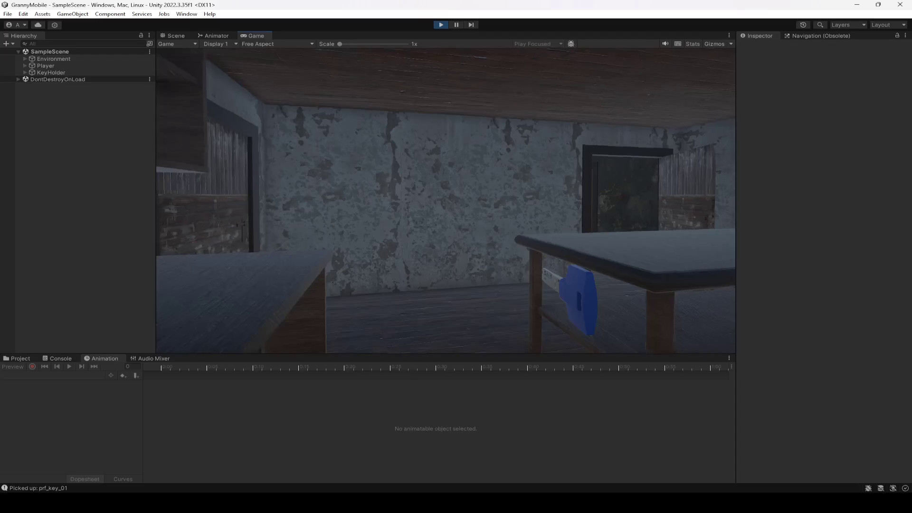
{"action": "key", "text": "w"}
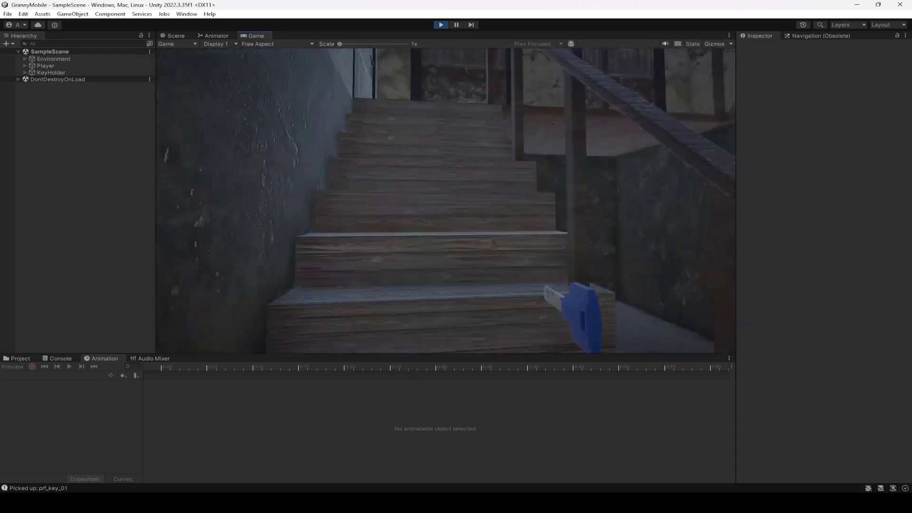
{"action": "key", "text": "w"}
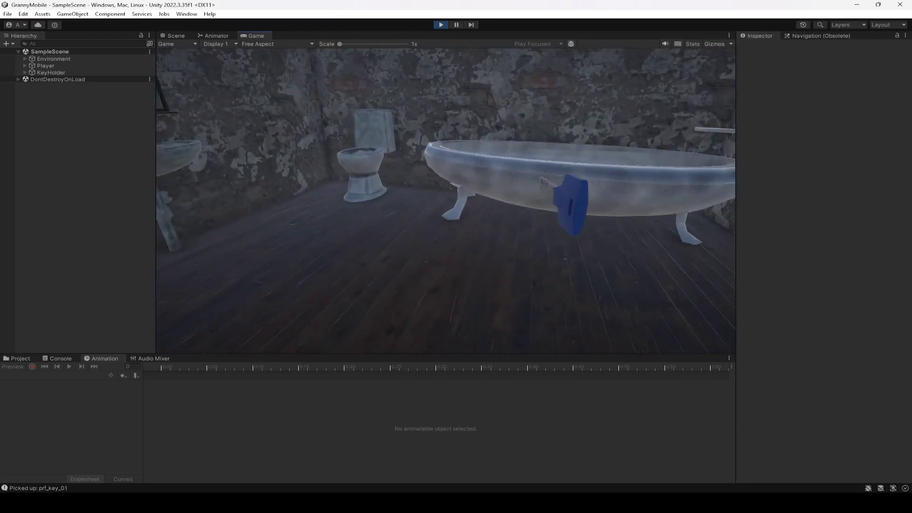
{"action": "key", "text": "g"}
{"action": "key", "text": "w"}
{"action": "key", "text": "w"}
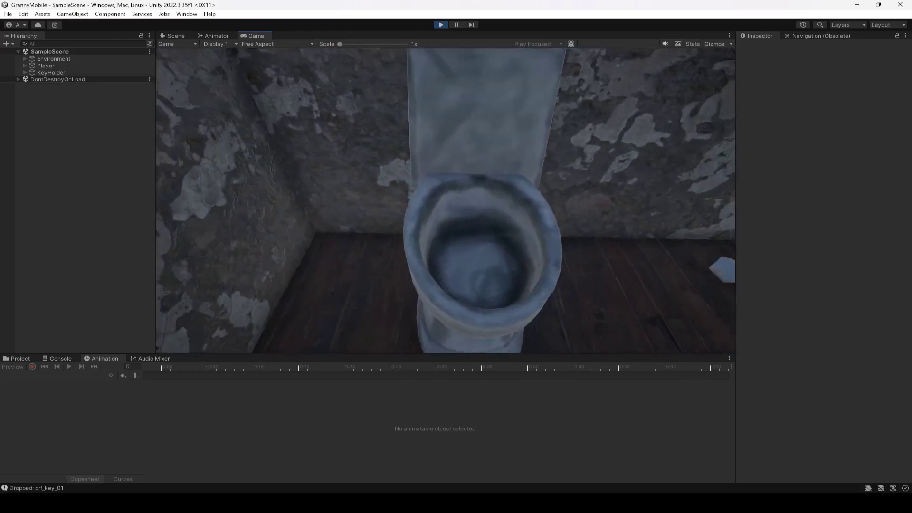
{"action": "key", "text": "w"}
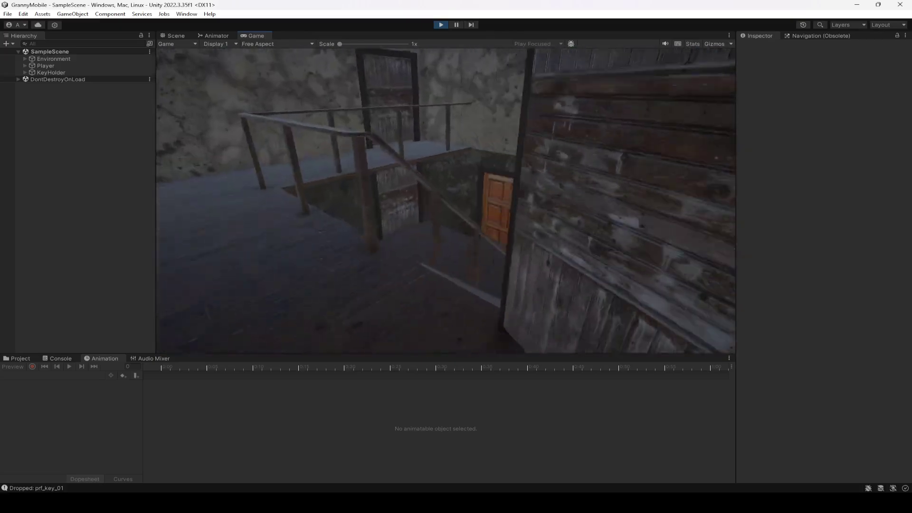
{"action": "key", "text": "w"}
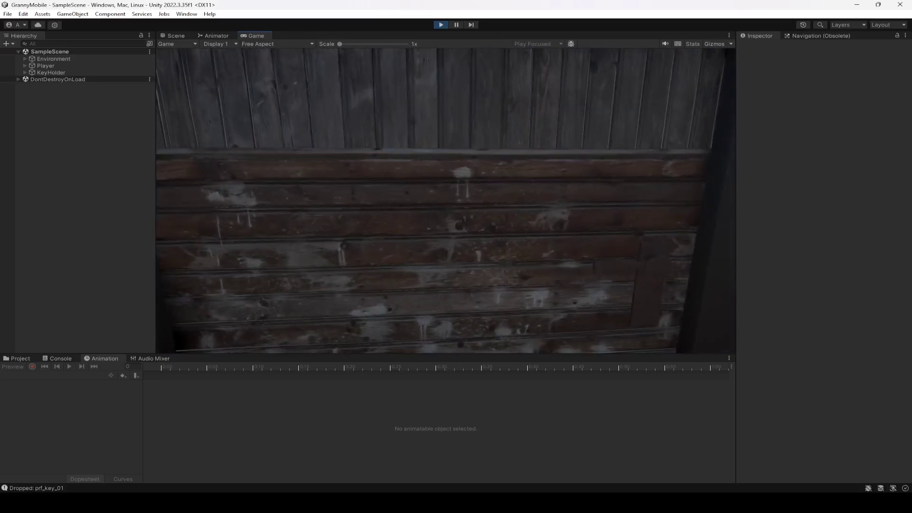
{"action": "key", "text": "super"}
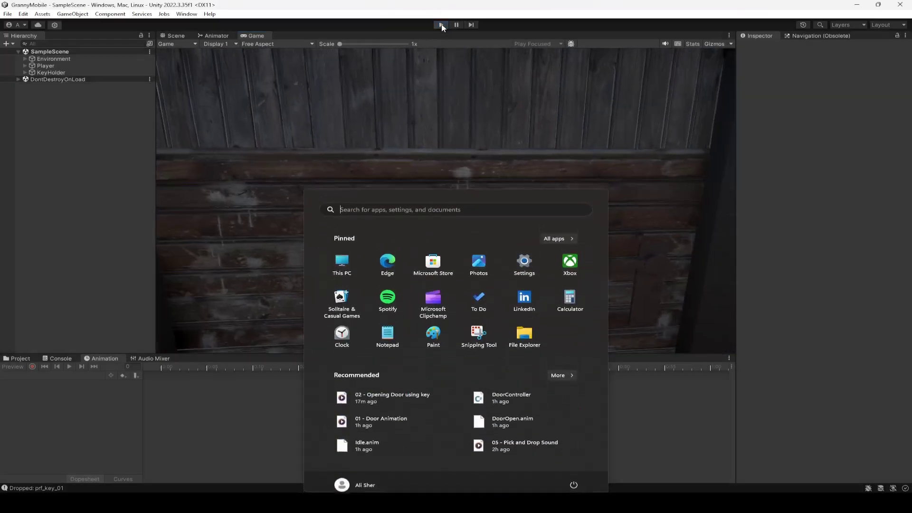
- Stop Play mode and select the ExitDoor.003 door in the scene
{"action": "left_click", "coordinate": [442, 25]}
{"action": "right_click_drag", "start_coordinate": [295, 266], "coordinate": [426, 190]}
{"action": "left_click", "coordinate": [419, 185]}
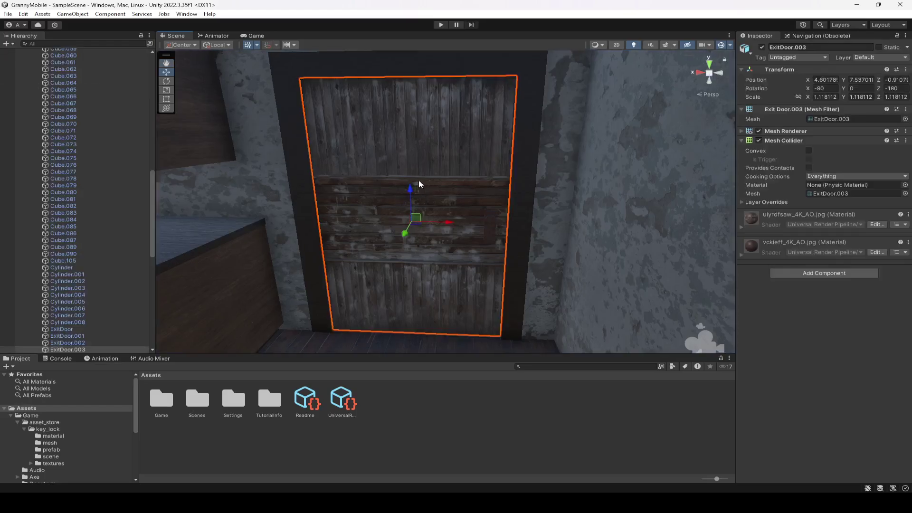
- Create an animation clip named Idle3 in Assets/Game/DoorAnim for the door
{"action": "left_click", "coordinate": [104, 359]}
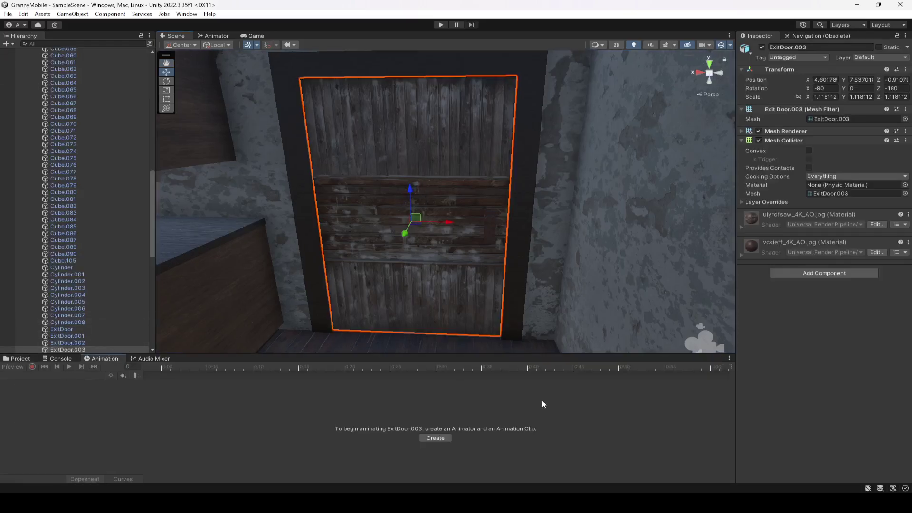
{"action": "left_click", "coordinate": [444, 439]}
{"action": "double_click", "coordinate": [112, 87]}
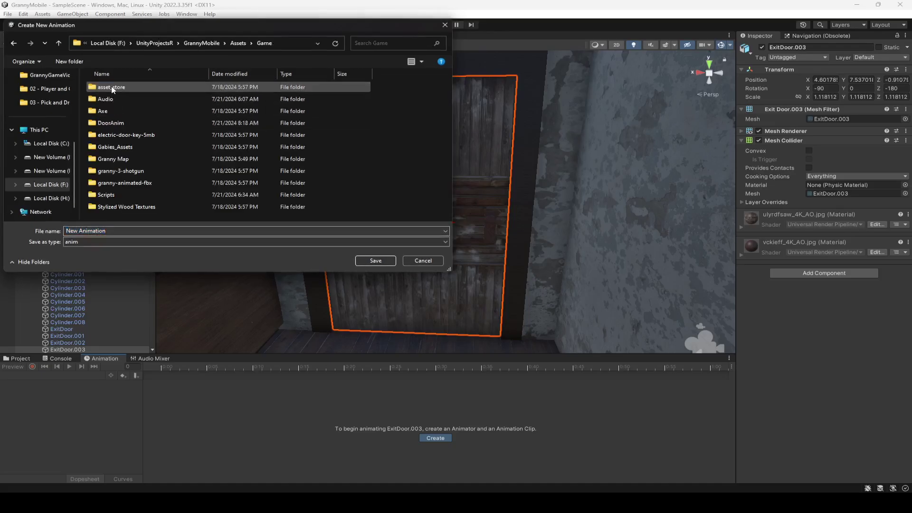
{"action": "double_click", "coordinate": [116, 122]}
{"action": "triple_click", "coordinate": [134, 231]}
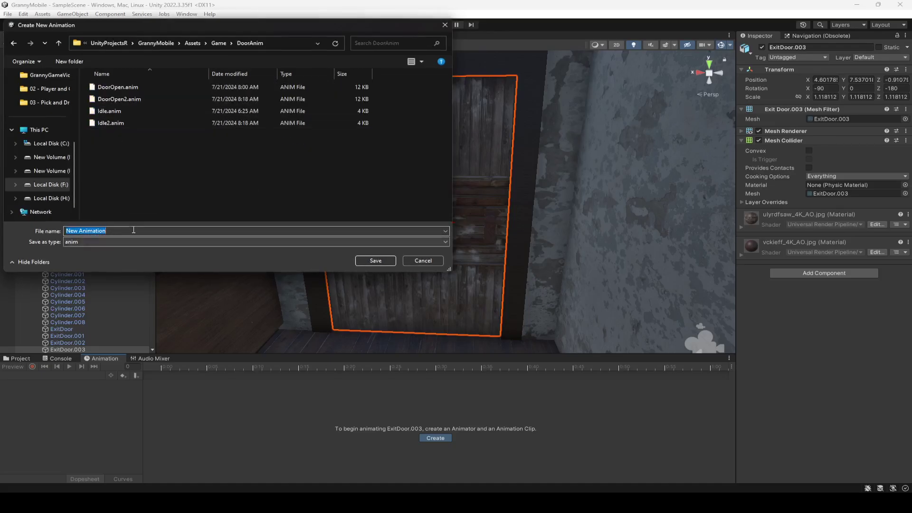
{"action": "type", "text": "Idle3"}
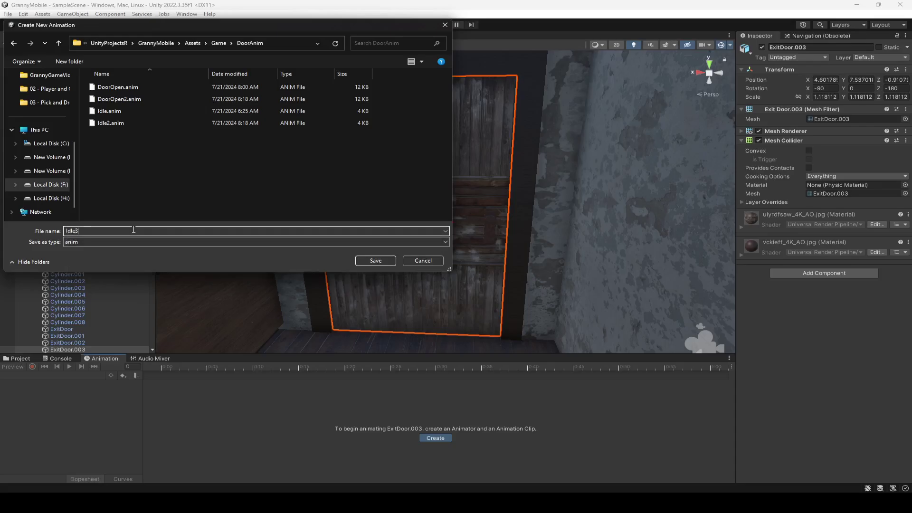
{"action": "left_click", "coordinate": [375, 260]}
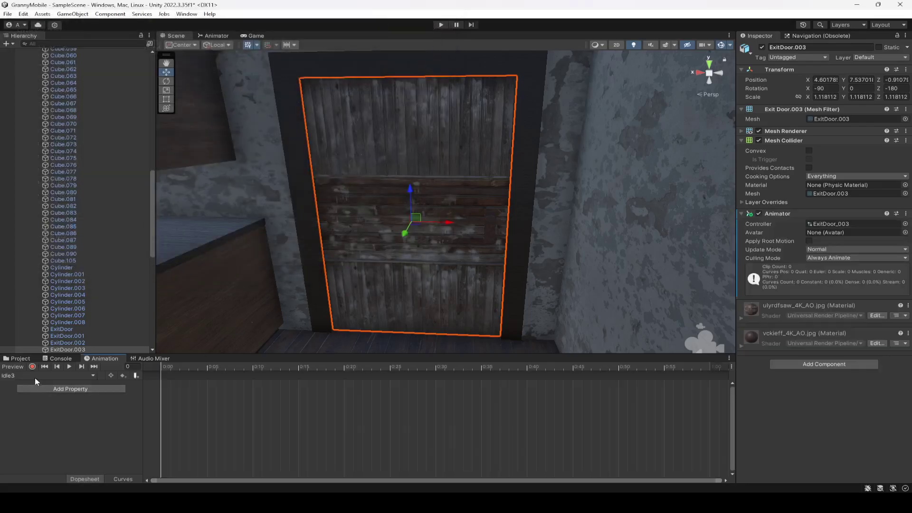
- Record a Position Z keyframe at frame 0 in Idle3
{"action": "left_click", "coordinate": [32, 366]}
{"action": "left_click", "coordinate": [894, 79]}
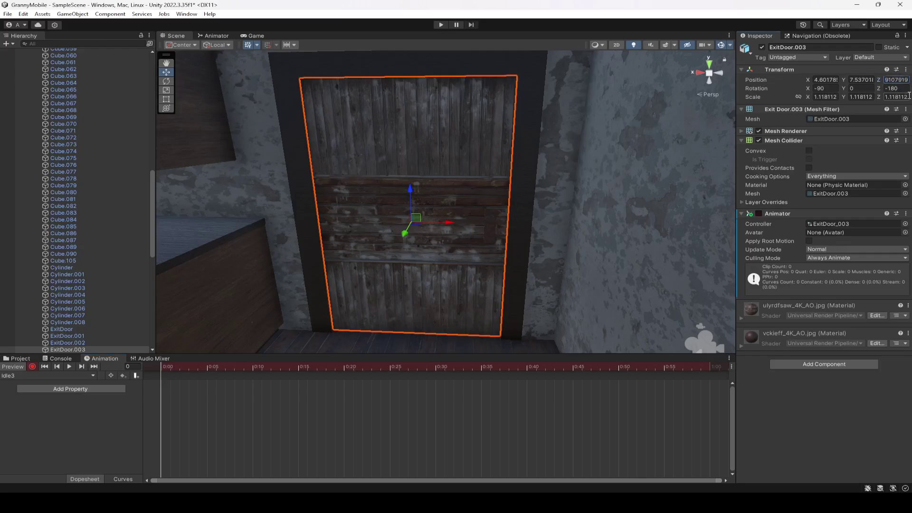
{"action": "key", "text": "BackSpace"}
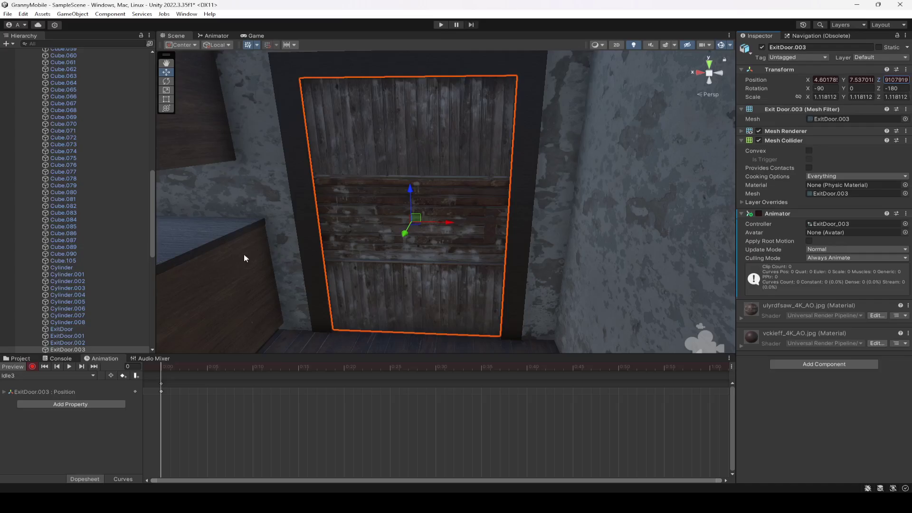
{"action": "left_click", "coordinate": [31, 367]}
{"action": "left_click", "coordinate": [61, 378]}
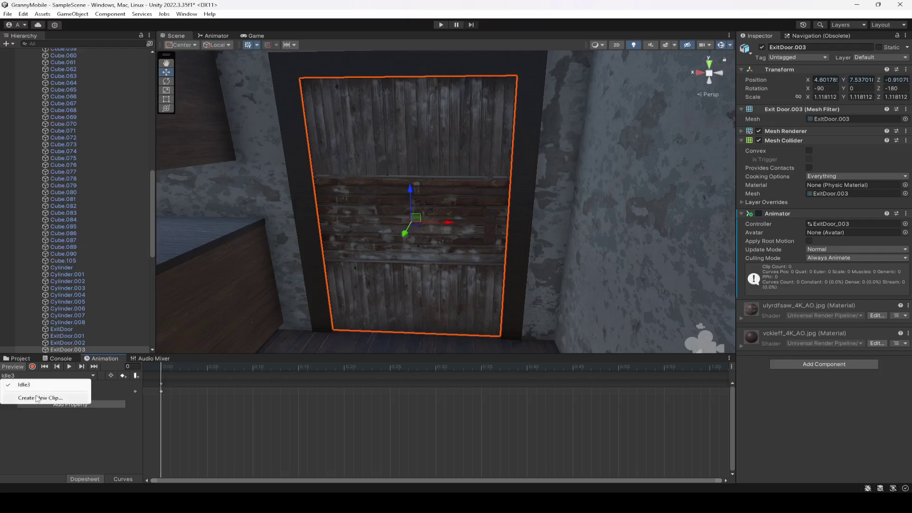
- Create another new animation clip named DoorOpen3
{"action": "left_click", "coordinate": [38, 398]}
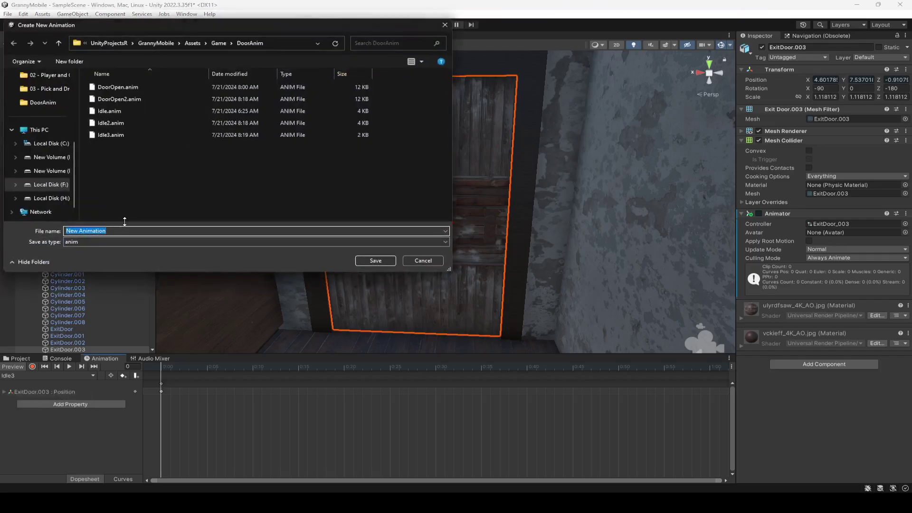
{"action": "type", "text": "DoorOp"}
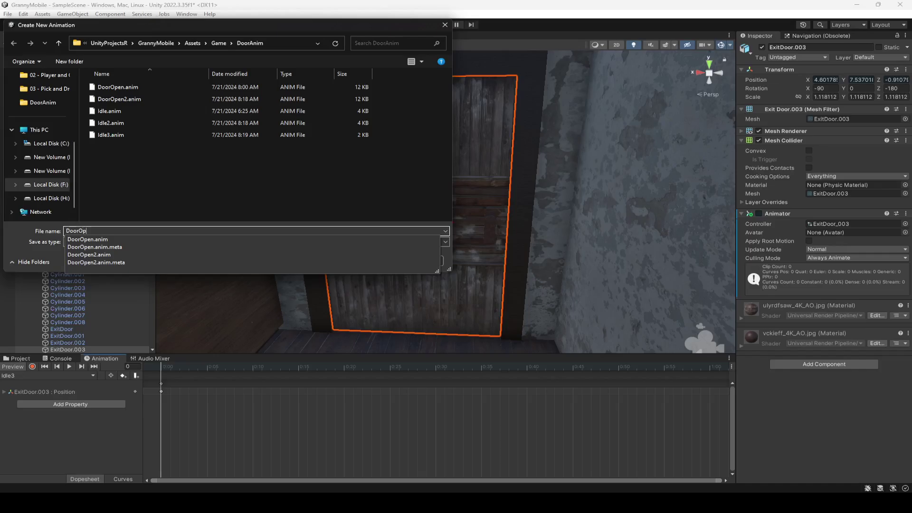
{"action": "type", "text": "en3"}
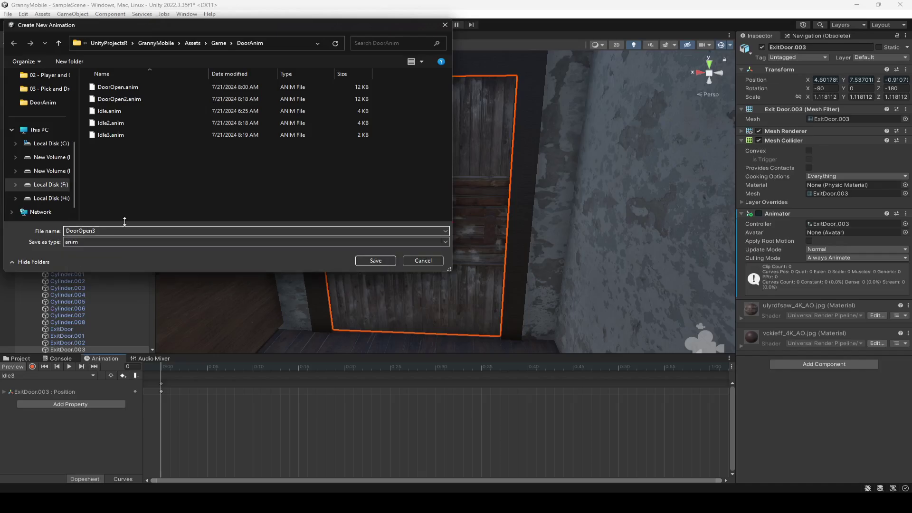
{"action": "left_click", "coordinate": [376, 261]}
- Record a starting Position Z keyframe at frame 0 for ExitDoor.003
{"action": "left_click", "coordinate": [32, 367]}
{"action": "left_click", "coordinate": [897, 79]}
{"action": "key", "text": "BackSpace"}
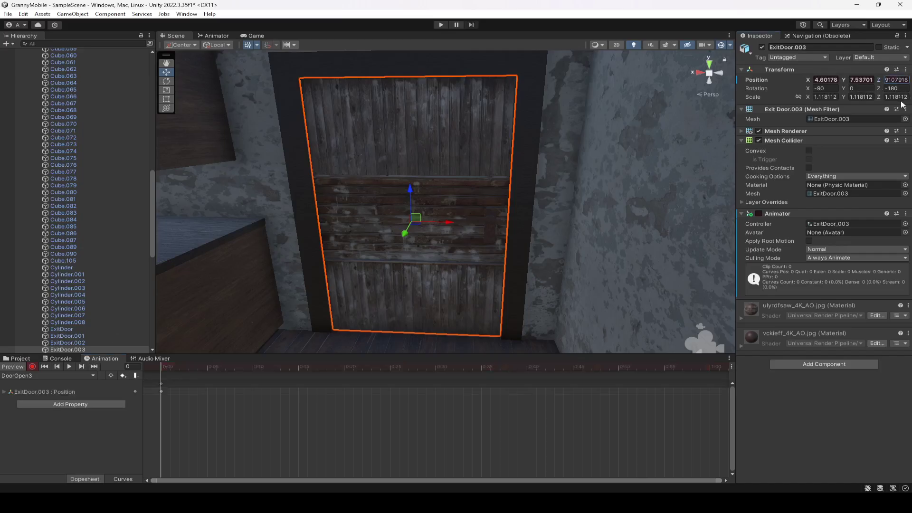
- Key the door swinging progressively open at frames 15, 30 and 45, shifting it to stay hinged
{"action": "left_click_drag", "start_coordinate": [162, 372], "coordinate": [289, 373]}
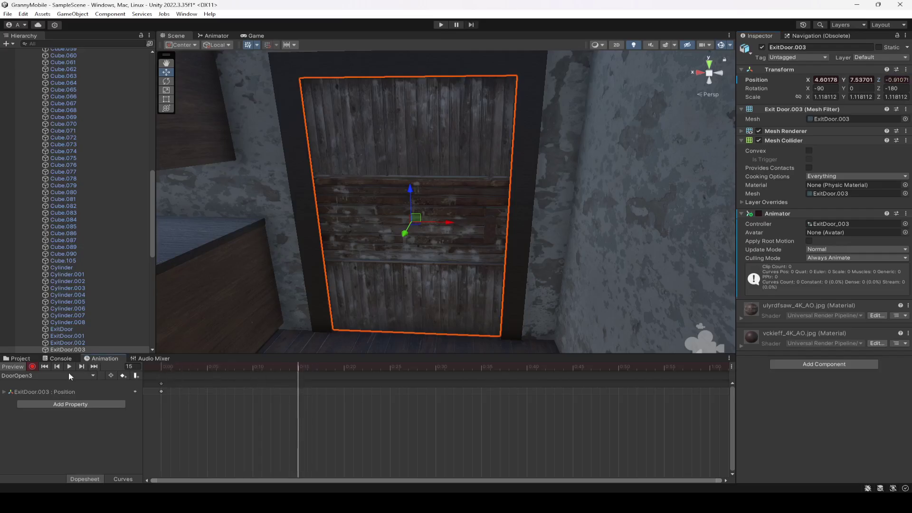
{"action": "left_click", "coordinate": [166, 82]}
{"action": "left_click_drag", "start_coordinate": [435, 236], "coordinate": [439, 208]}
{"action": "left_click", "coordinate": [166, 72]}
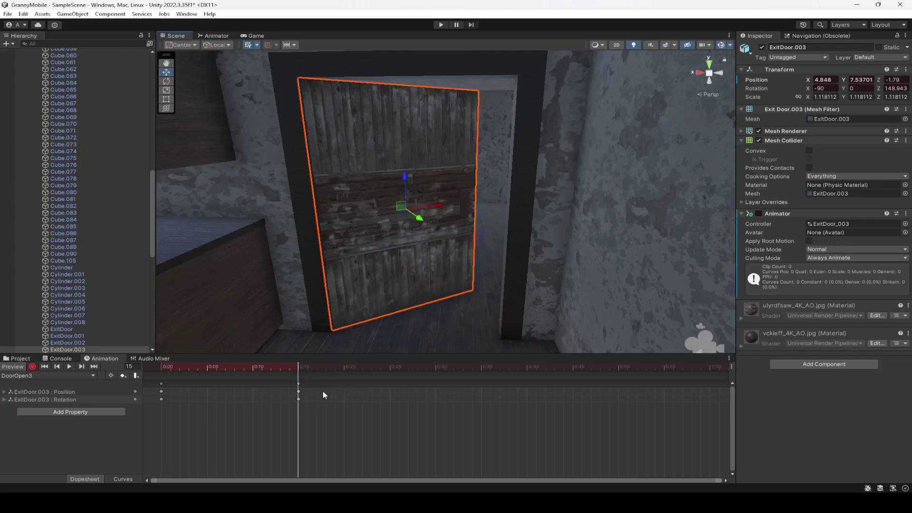
{"action": "left_click_drag", "start_coordinate": [300, 369], "coordinate": [437, 370]}
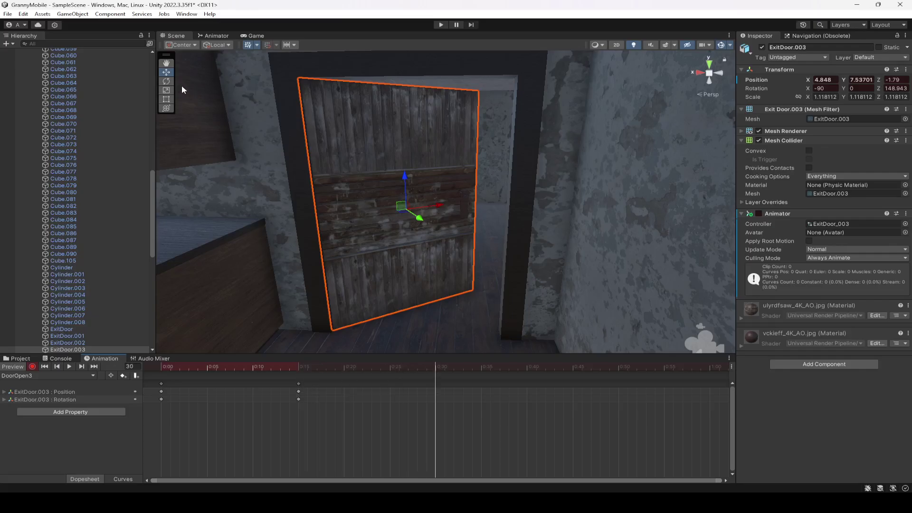
{"action": "key", "text": "e"}
{"action": "mouse_move", "coordinate": [404, 218]}
{"action": "left_mouse_down"}
{"action": "mouse_move", "coordinate": [442, 215]}
{"action": "mouse_move", "coordinate": [420, 220]}
{"action": "mouse_move", "coordinate": [408, 210]}
{"action": "mouse_move", "coordinate": [418, 214]}
{"action": "left_mouse_up"}
{"action": "left_click", "coordinate": [166, 72]}
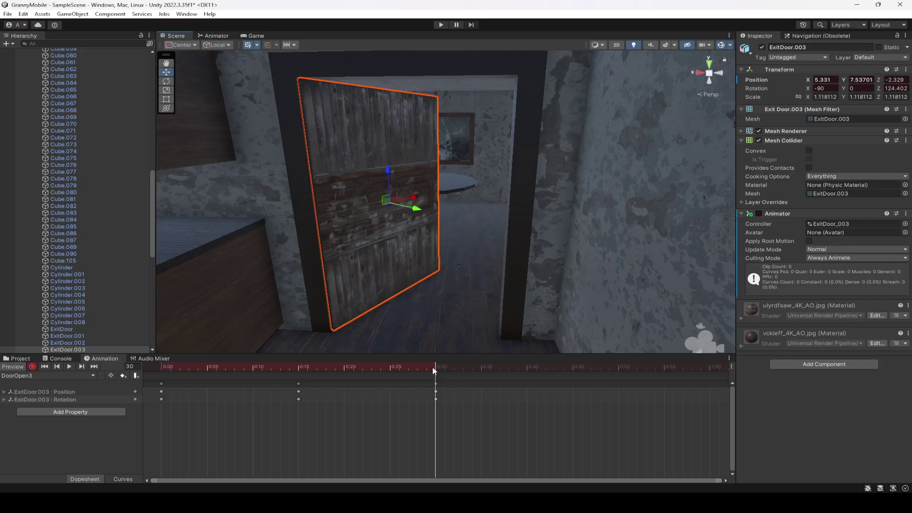
{"action": "left_click_drag", "start_coordinate": [438, 369], "coordinate": [572, 370]}
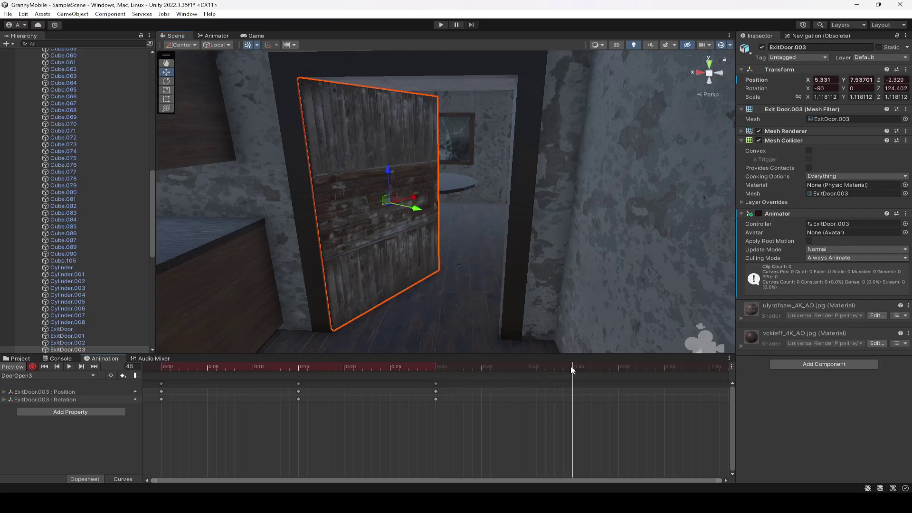
{"action": "left_click", "coordinate": [166, 81]}
{"action": "left_click_drag", "start_coordinate": [407, 209], "coordinate": [392, 198]}
{"action": "left_click", "coordinate": [165, 73]}
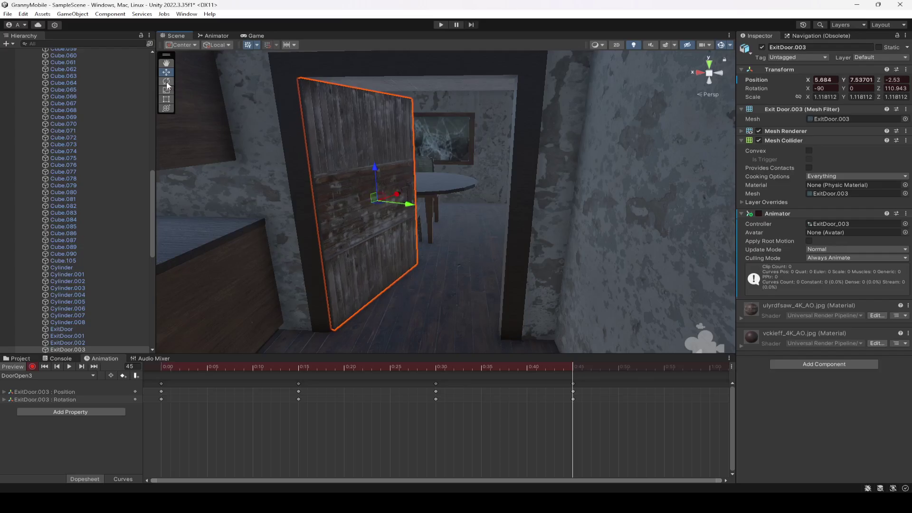
- Stop recording and preview the DoorOpen3 animation, checking Idle3 too
{"action": "left_click", "coordinate": [34, 367]}
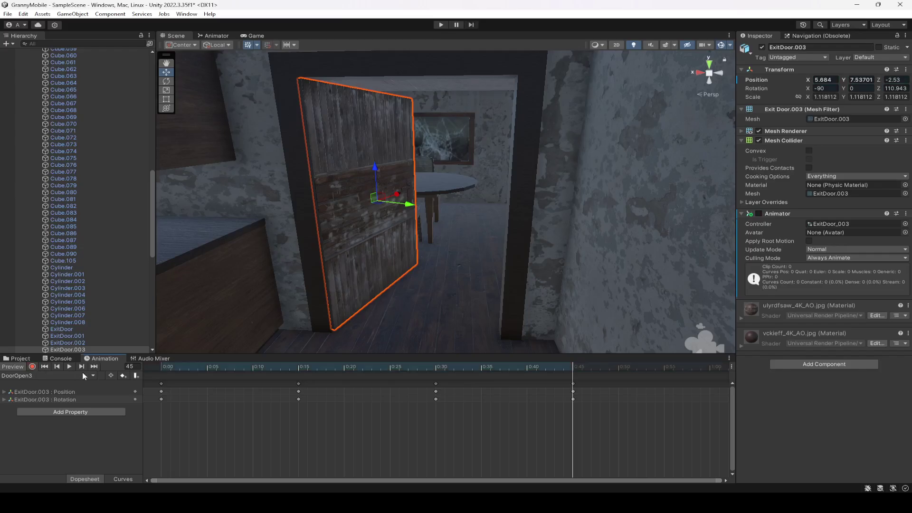
{"action": "left_click", "coordinate": [68, 367]}
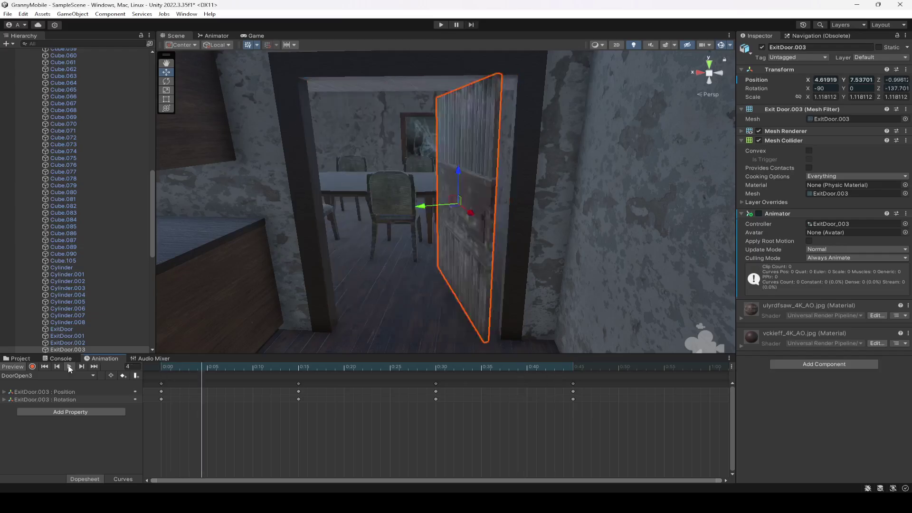
{"action": "left_click", "coordinate": [59, 375]}
{"action": "left_click", "coordinate": [60, 394]}
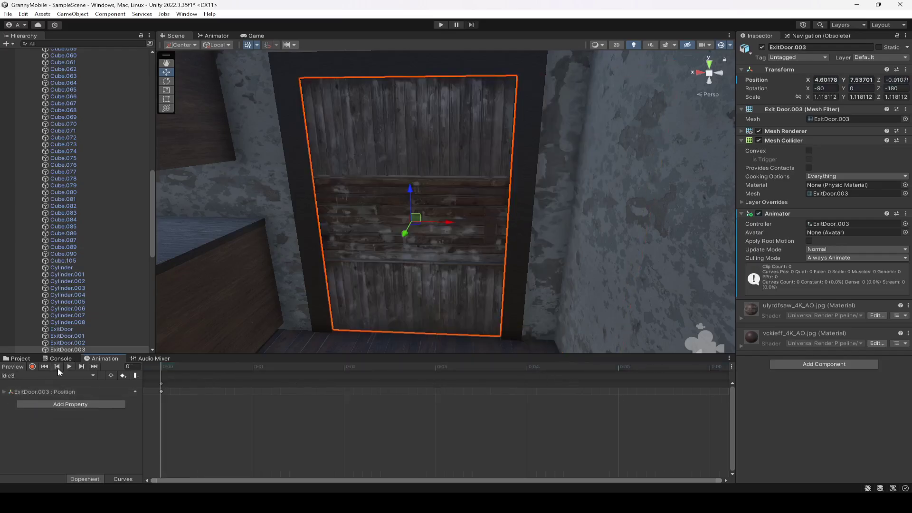
{"action": "left_click", "coordinate": [33, 376]}
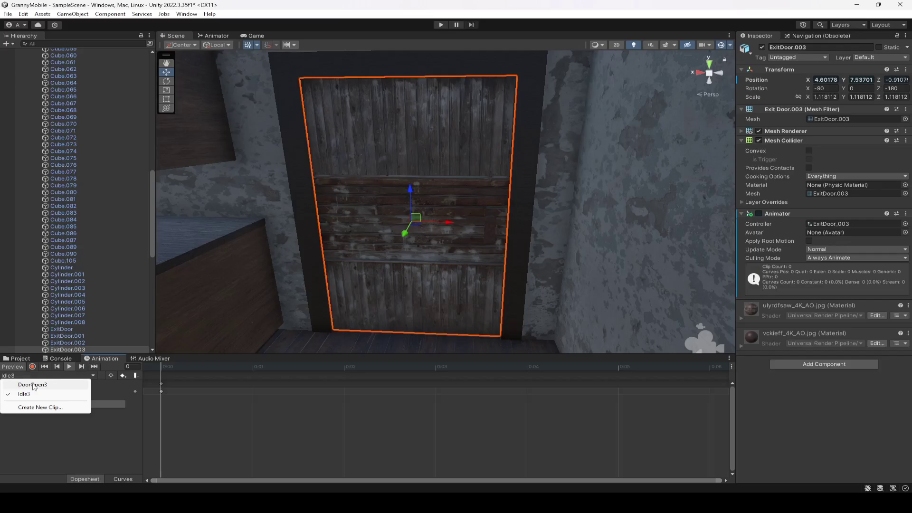
{"action": "left_click", "coordinate": [38, 383]}
{"action": "left_click", "coordinate": [69, 367]}
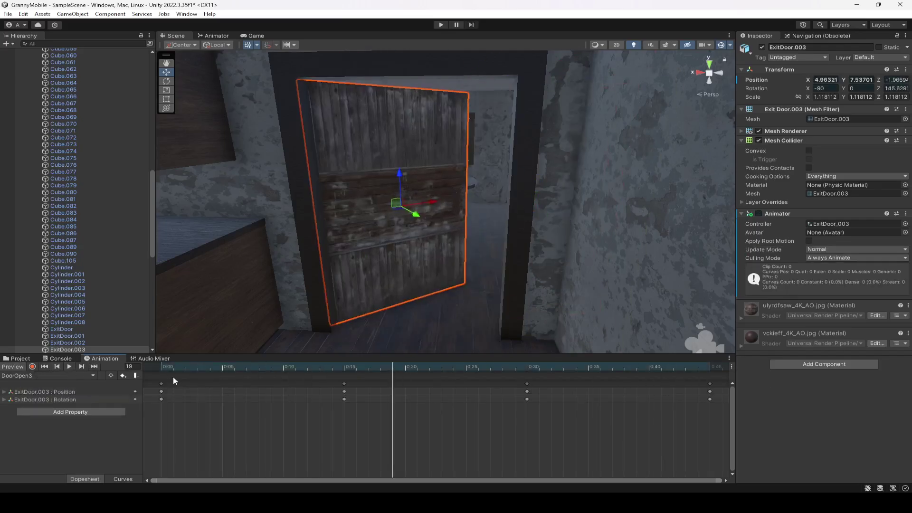
- Select the recorded door-swing keyframes in the Dopesheet and delete them
{"action": "left_click", "coordinate": [161, 384]}
{"action": "left_click_drag", "start_coordinate": [162, 386], "coordinate": [694, 384]}
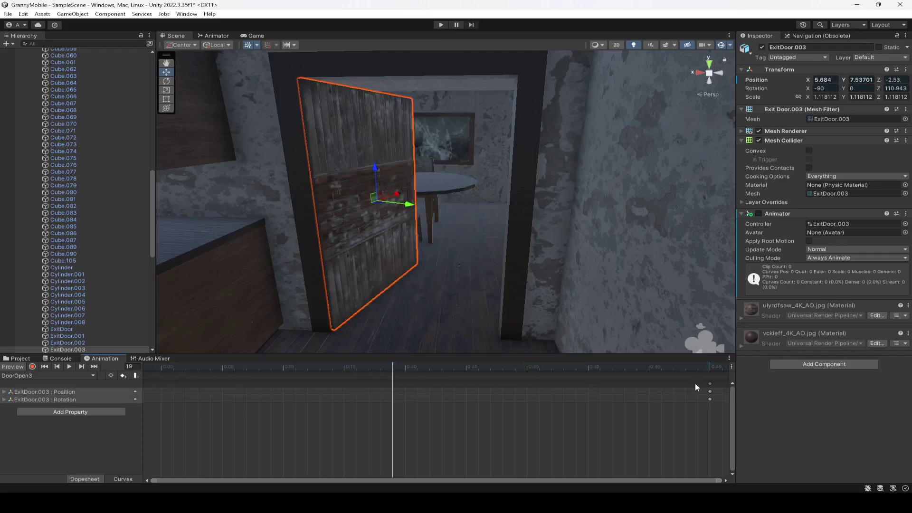
{"action": "key", "text": "Delete"}
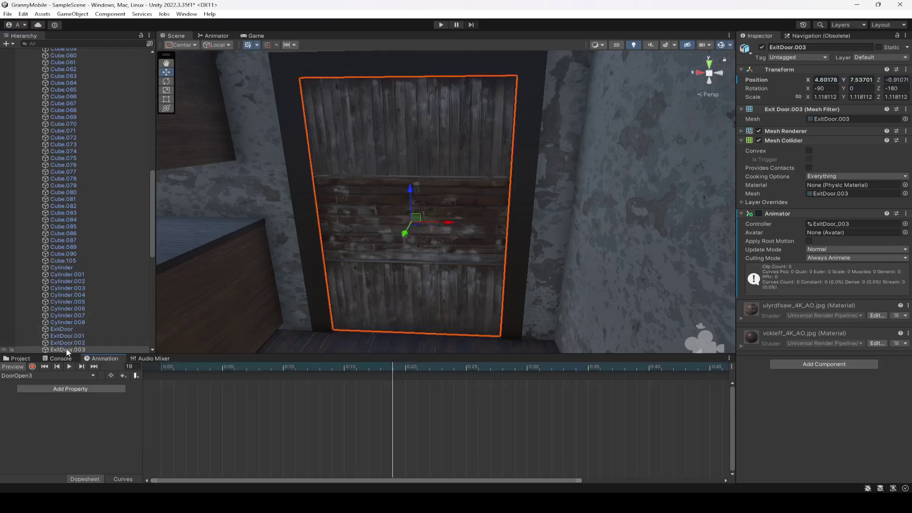
- Set the door's Rotation Z to 0 and slide it along X into its frame
{"action": "left_click", "coordinate": [906, 89]}
{"action": "type", "text": "0"}
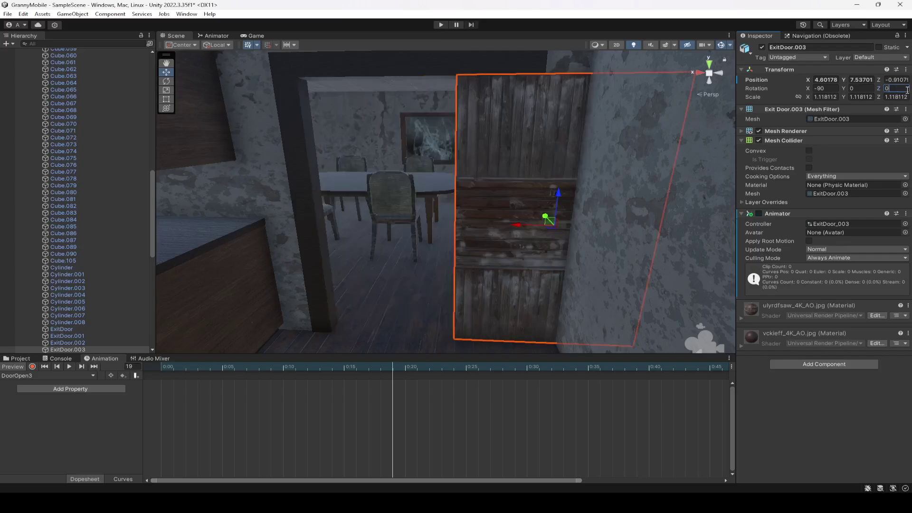
{"action": "left_click_drag", "start_coordinate": [517, 225], "coordinate": [380, 227]}
{"action": "key", "text": "w"}
{"action": "right_click_drag", "start_coordinate": [380, 220], "coordinate": [438, 230]}
{"action": "left_click_drag", "start_coordinate": [439, 231], "coordinate": [295, 264], "text": "alt"}
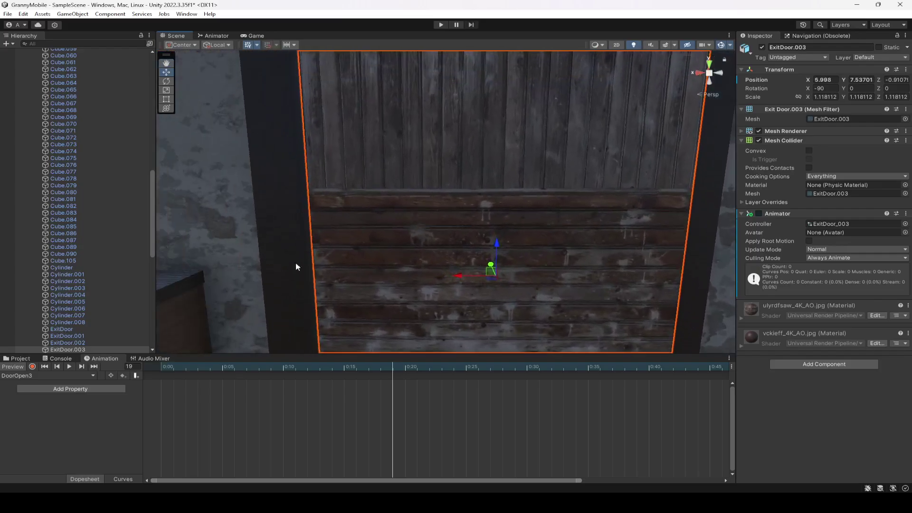
{"action": "double_click", "coordinate": [68, 342]}
{"action": "key", "text": "Left"}
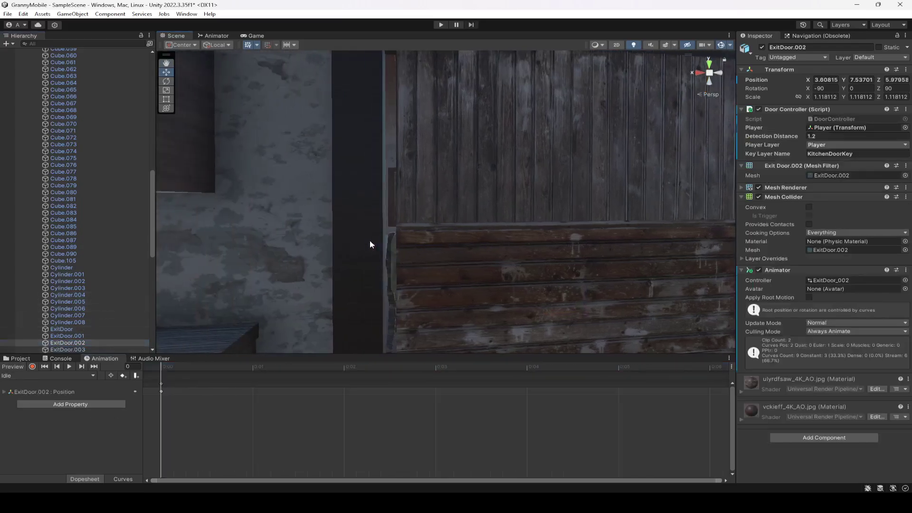
{"action": "left_click", "coordinate": [68, 349]}
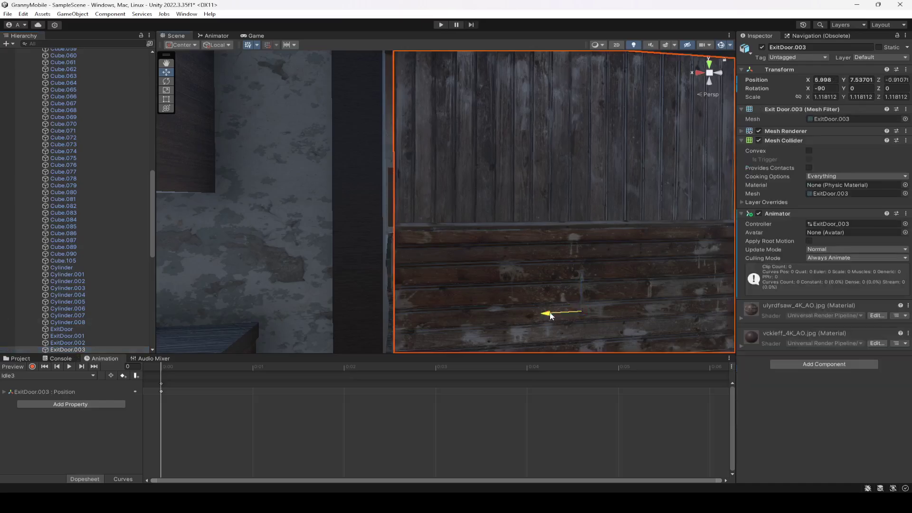
{"action": "left_click_drag", "start_coordinate": [544, 316], "coordinate": [542, 316]}
- Compare the door's fit against ExitDoor.002, then reselect ExitDoor.003
{"action": "right_click_drag", "start_coordinate": [460, 251], "coordinate": [476, 228]}
{"action": "left_click", "coordinate": [76, 344]}
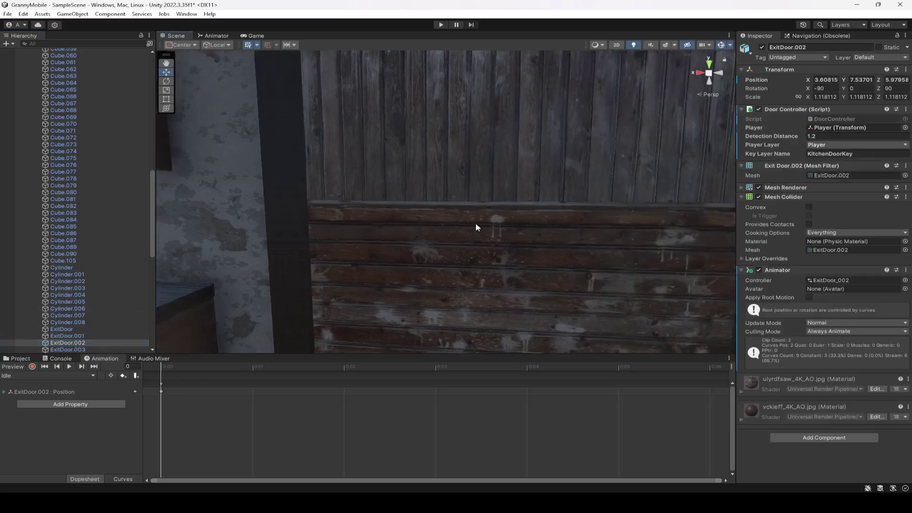
{"action": "key", "text": "d"}
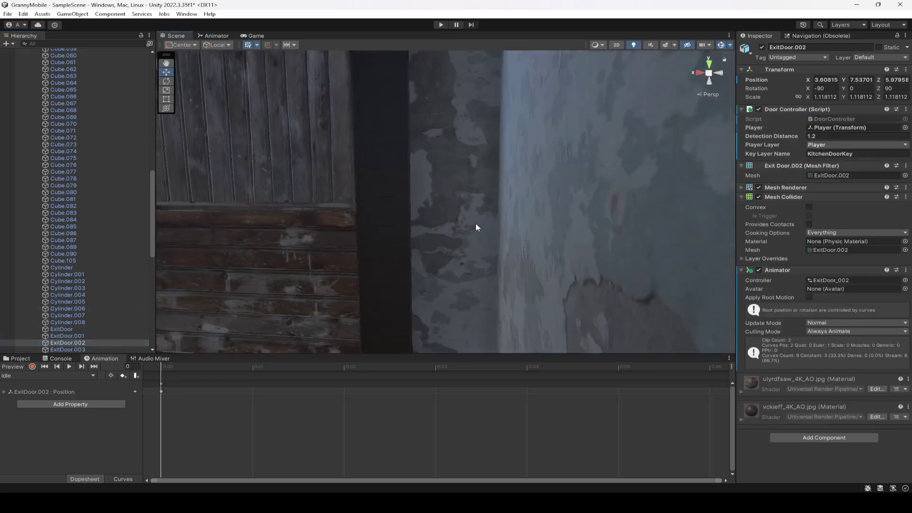
{"action": "key", "text": "a"}
{"action": "key", "text": "s"}
{"action": "right_click_drag", "start_coordinate": [476, 227], "coordinate": [484, 198]}
{"action": "scroll", "coordinate": [484, 200], "scroll_direction": "up", "scroll_amount": 3}
{"action": "scroll", "coordinate": [484, 200], "scroll_direction": "down", "scroll_amount": 2}
{"action": "left_click", "coordinate": [79, 348]}
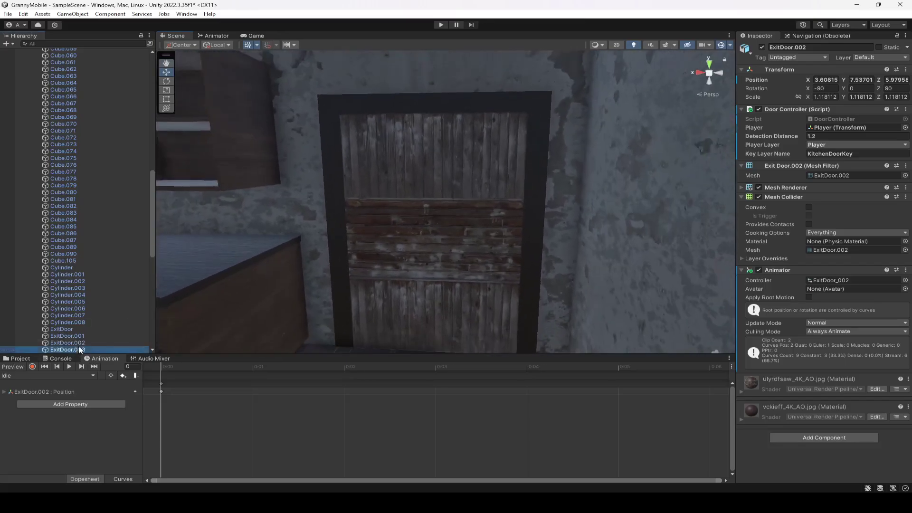
- Switch to DoorOpen3 and record a fresh starting Position Z keyframe
{"action": "left_click", "coordinate": [29, 375]}
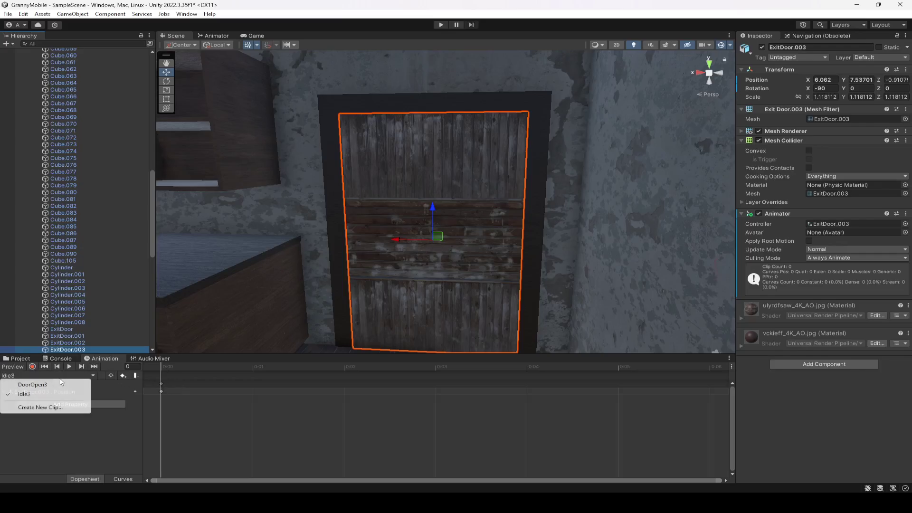
{"action": "left_click", "coordinate": [33, 385]}
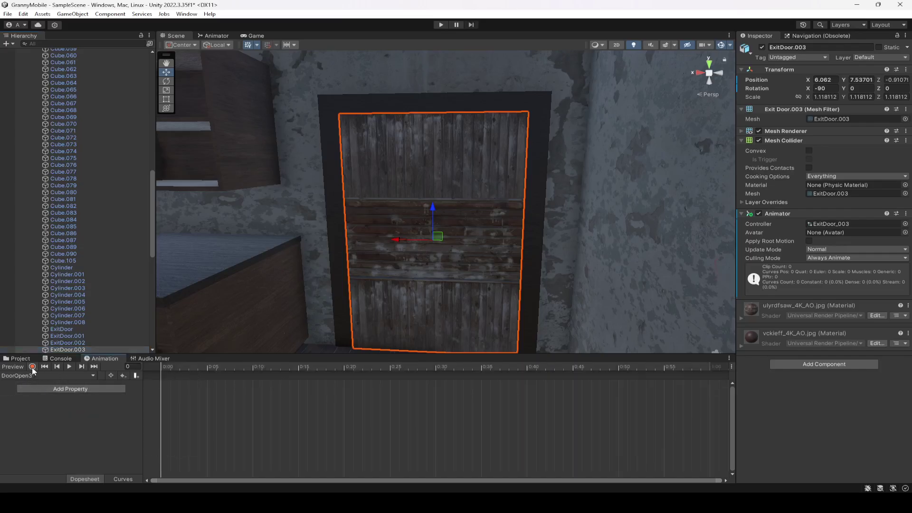
{"action": "left_click", "coordinate": [32, 367]}
{"action": "left_click", "coordinate": [902, 81]}
{"action": "key", "text": "Right"}
- Key frame 15 with the door rotated to Z -28.593 and kept at its hinge
{"action": "key", "text": "BackSpace"}
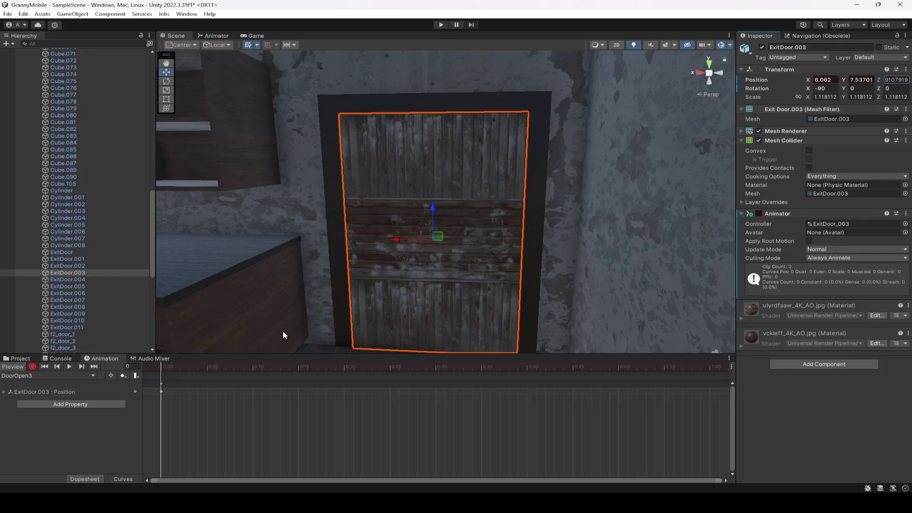
{"action": "left_click_drag", "start_coordinate": [162, 370], "coordinate": [299, 362]}
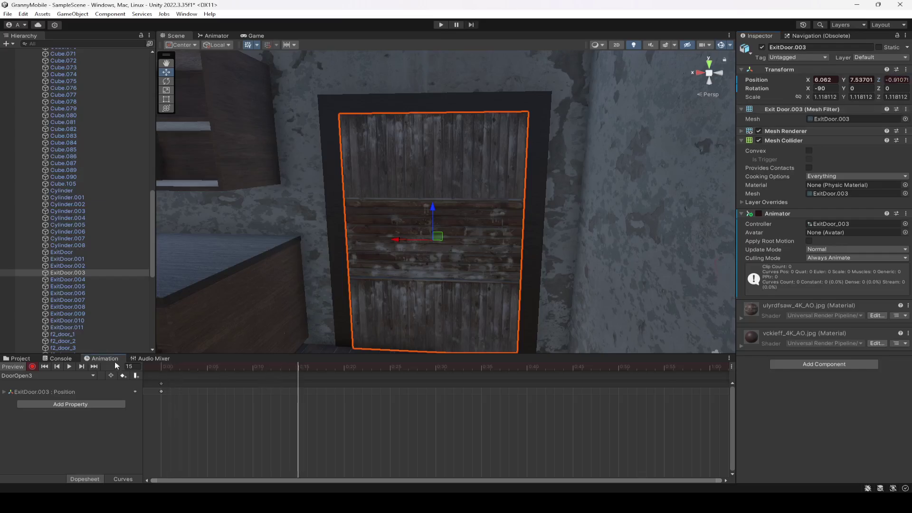
{"action": "left_click", "coordinate": [172, 82]}
{"action": "left_click_drag", "start_coordinate": [443, 249], "coordinate": [478, 231]}
{"action": "left_click", "coordinate": [167, 72]}
{"action": "left_click_drag", "start_coordinate": [420, 236], "coordinate": [396, 232]}
- Key frame 30 at Rotation Z -50.707 and frame 45 at -65.911, keeping the hinge aligned
{"action": "left_click_drag", "start_coordinate": [299, 369], "coordinate": [440, 361]}
{"action": "left_click", "coordinate": [166, 81]}
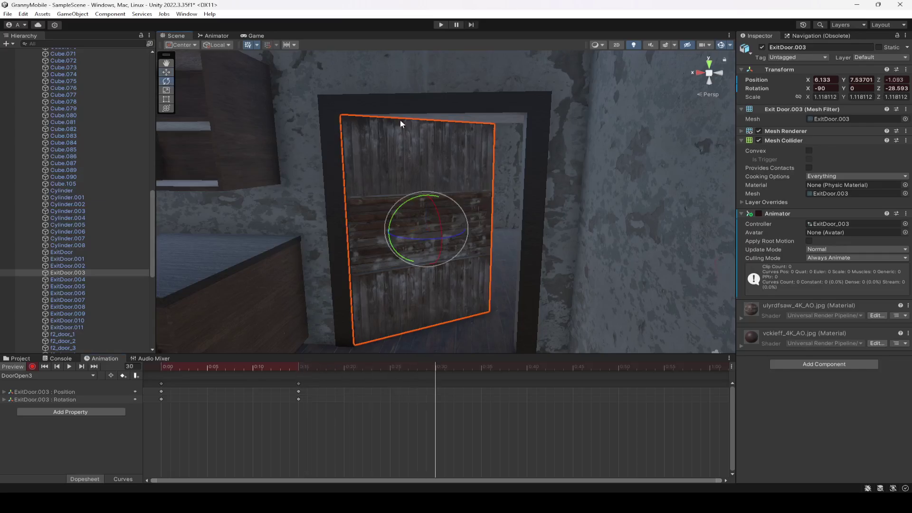
{"action": "left_click_drag", "start_coordinate": [421, 232], "coordinate": [388, 231]}
{"action": "left_click", "coordinate": [167, 72]}
{"action": "left_click_drag", "start_coordinate": [437, 370], "coordinate": [572, 370]}
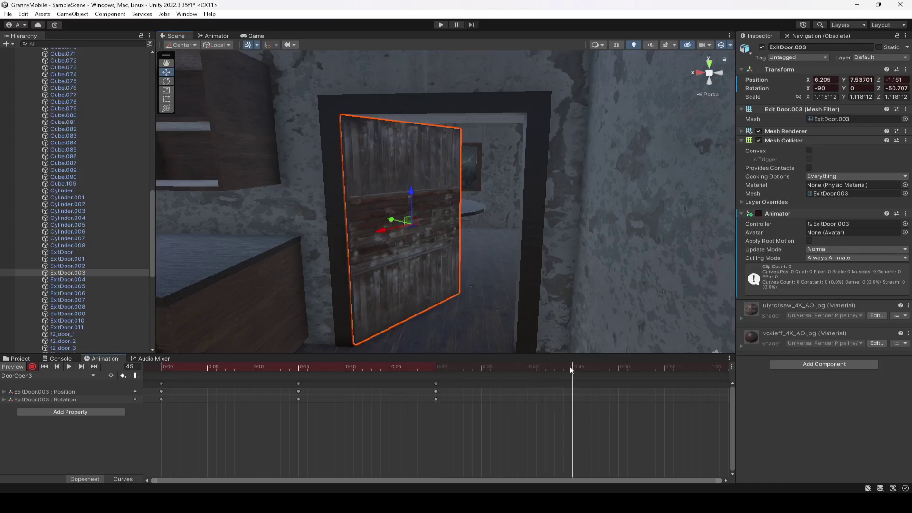
{"action": "left_click", "coordinate": [163, 83]}
{"action": "left_click_drag", "start_coordinate": [422, 234], "coordinate": [441, 231]}
{"action": "left_click", "coordinate": [166, 72]}
{"action": "mouse_move", "coordinate": [387, 222]}
{"action": "left_mouse_down"}
{"action": "mouse_move", "coordinate": [366, 221]}
{"action": "mouse_move", "coordinate": [373, 233]}
{"action": "left_mouse_up"}
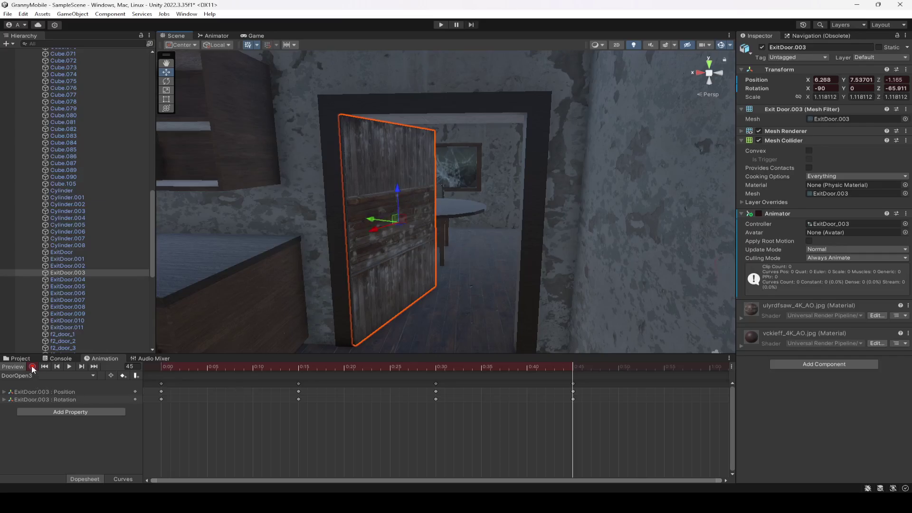
- Stop recording, preview the door-opening animation and show the Animator state graph
{"action": "left_click", "coordinate": [32, 367]}
{"action": "left_click", "coordinate": [69, 367]}
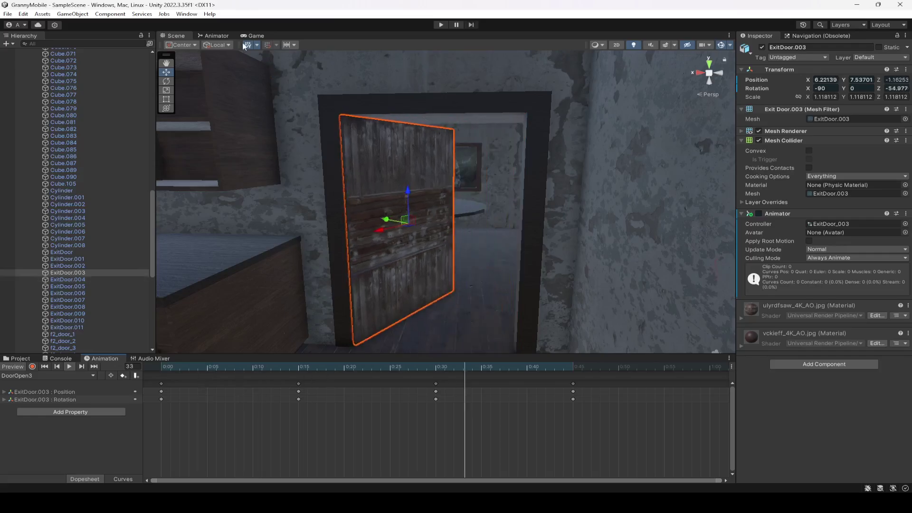
{"action": "left_click", "coordinate": [213, 36]}
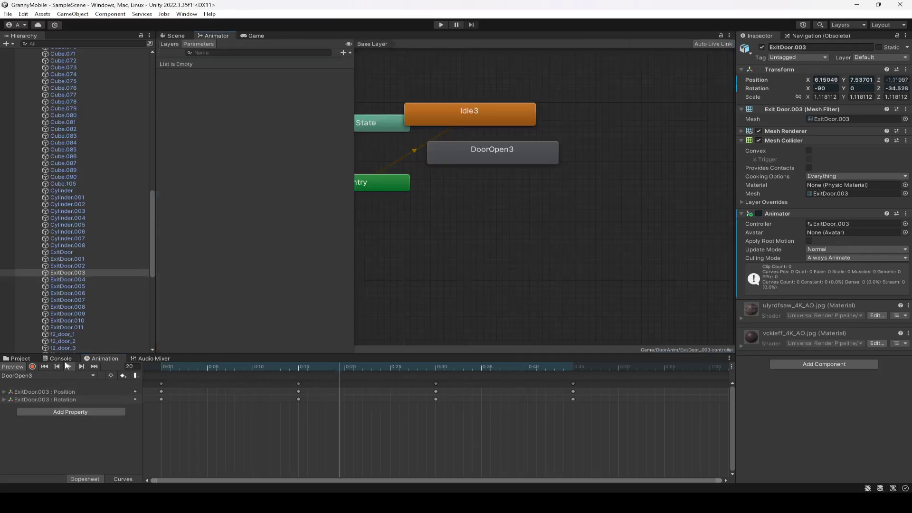
- Arrange the Idle3 and DoorOpen3 nodes and add a Trigger parameter named Open
{"action": "left_click_drag", "start_coordinate": [492, 152], "coordinate": [548, 220]}
{"action": "left_click_drag", "start_coordinate": [494, 106], "coordinate": [560, 130]}
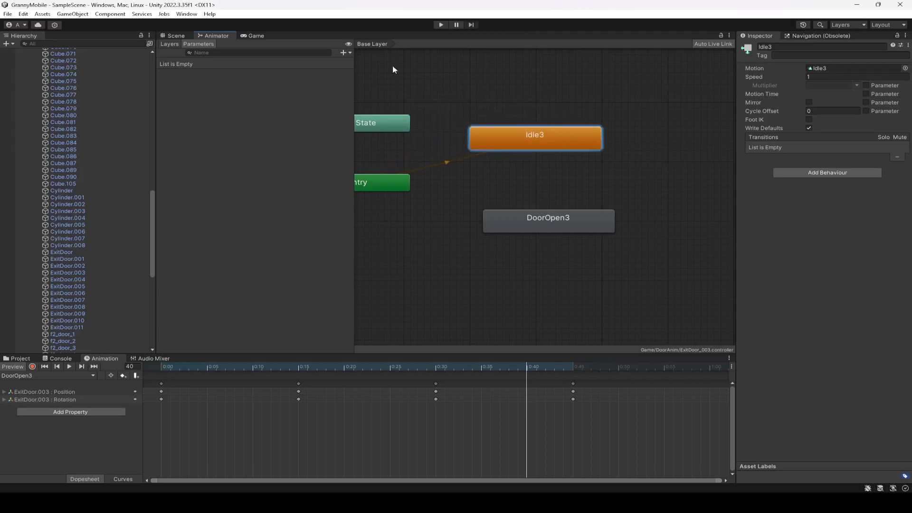
{"action": "left_click", "coordinate": [352, 54]}
{"action": "left_click", "coordinate": [369, 92]}
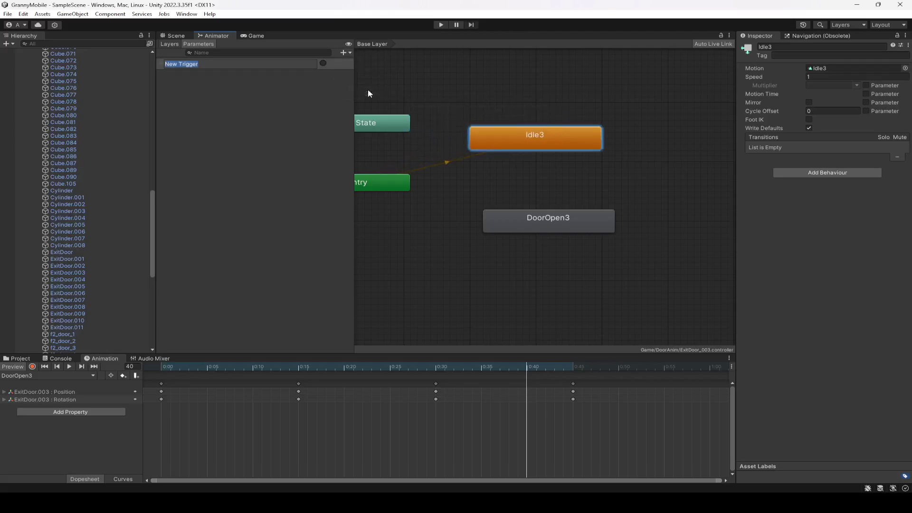
{"action": "type", "text": "Open"}
{"action": "key", "text": "Return"}
- Add an Idle3→DoorOpen3 transition conditioned on Open and turn off Loop Time on Door Open 3
{"action": "right_click", "coordinate": [557, 144]}
{"action": "left_click", "coordinate": [595, 150]}
{"action": "left_click", "coordinate": [555, 222]}
{"action": "mouse_move", "coordinate": [561, 224]}
{"action": "left_mouse_down"}
{"action": "mouse_move", "coordinate": [543, 225]}
{"action": "mouse_move", "coordinate": [554, 229]}
{"action": "left_mouse_up"}
{"action": "left_click", "coordinate": [533, 189]}
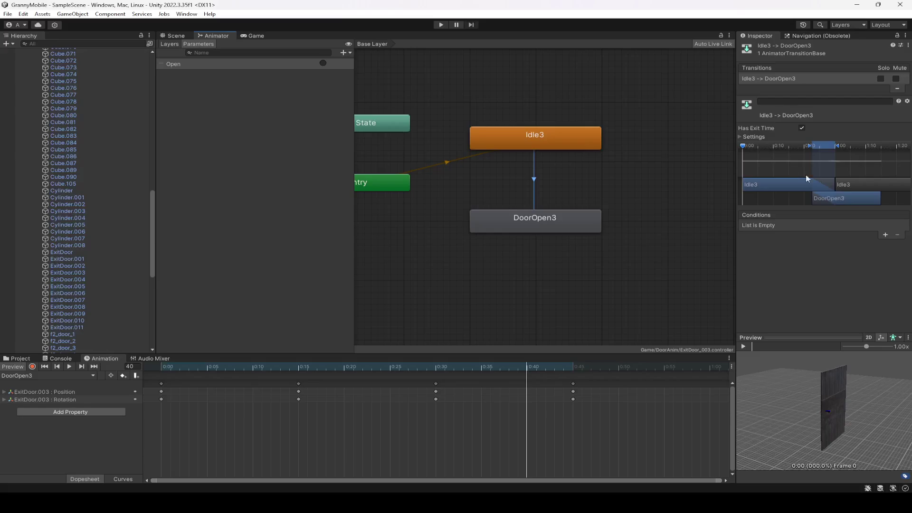
{"action": "left_click", "coordinate": [886, 235]}
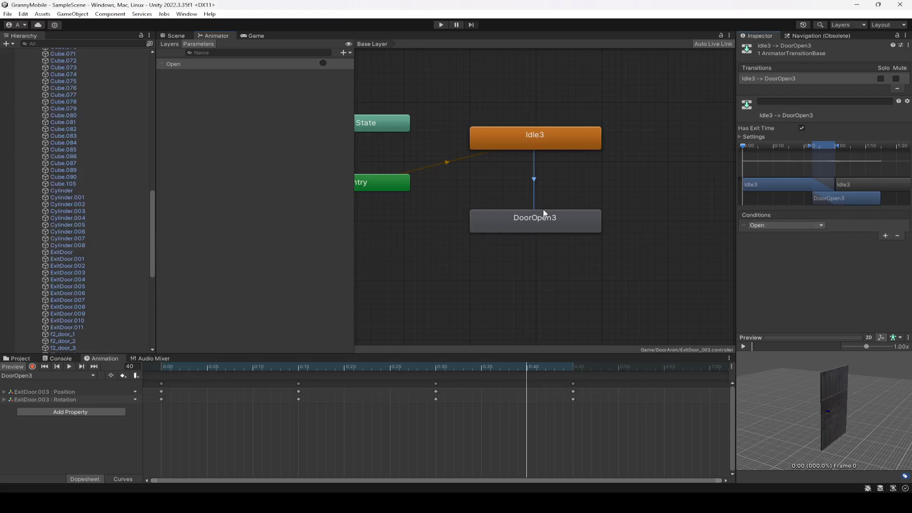
{"action": "double_click", "coordinate": [543, 221]}
{"action": "left_click", "coordinate": [809, 76]}
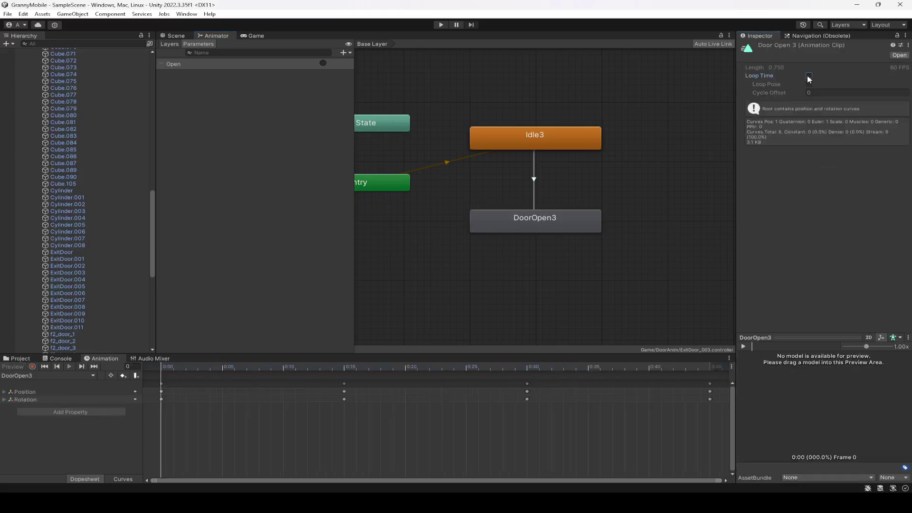
- Paste the Door Controller onto ExitDoor.003 as a new component above the Mesh Filter
{"action": "left_click", "coordinate": [174, 36]}
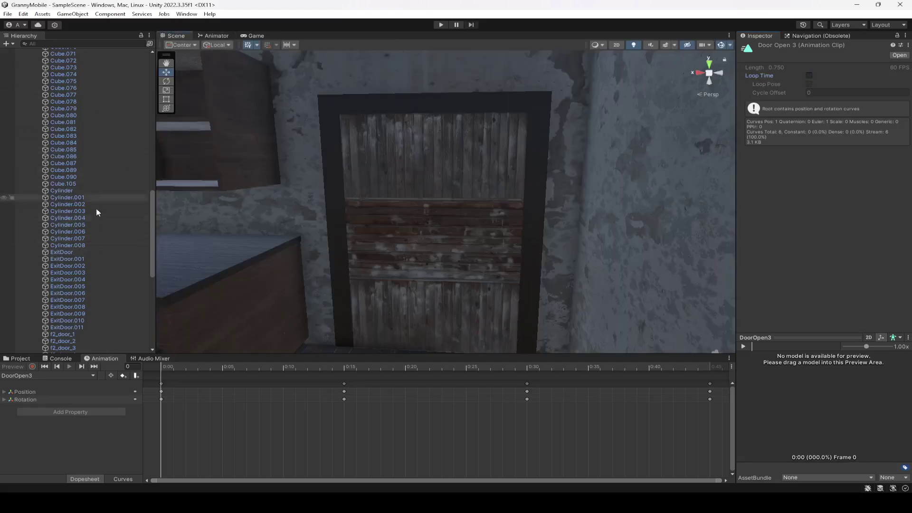
{"action": "left_click", "coordinate": [83, 272]}
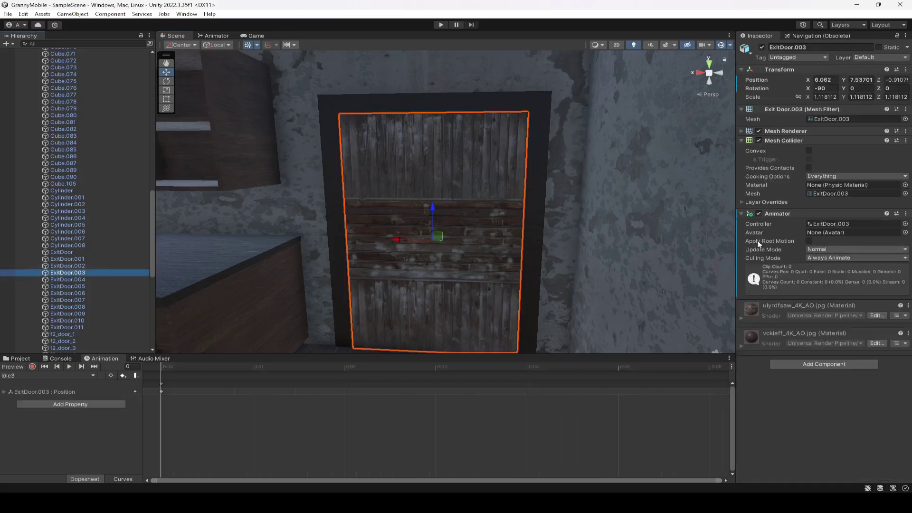
{"action": "left_click", "coordinate": [906, 109]}
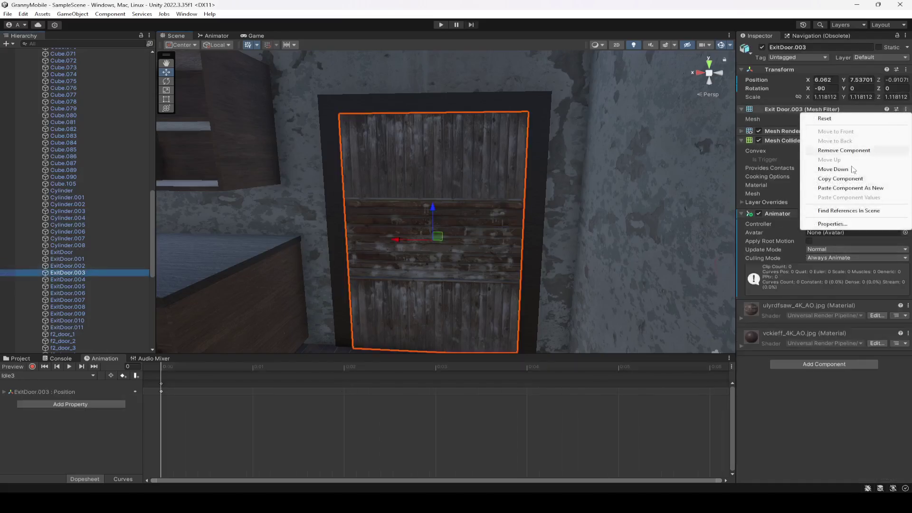
{"action": "left_click", "coordinate": [845, 189]}
{"action": "left_click_drag", "start_coordinate": [798, 304], "coordinate": [784, 105]}
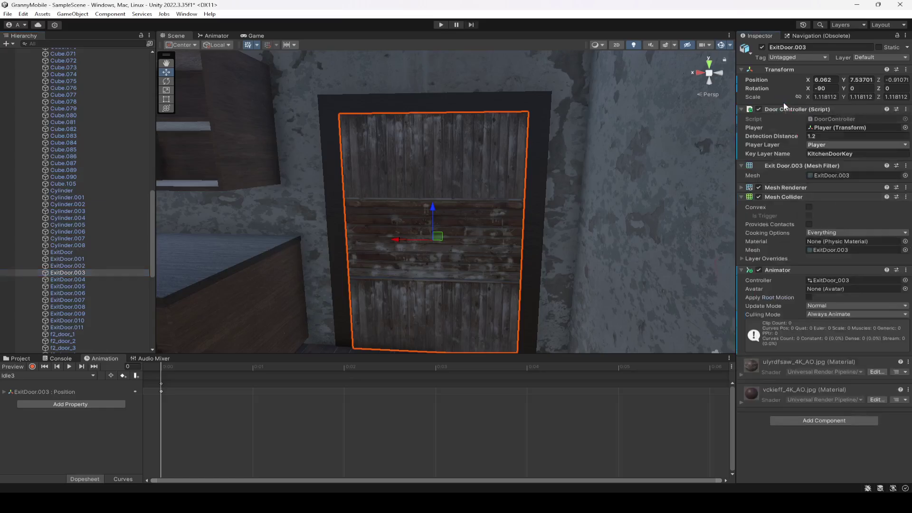
- Change Key Layer Name from KitchenDoorKey to DinningRoomKey and save the scene
{"action": "double_click", "coordinate": [841, 153]}
{"action": "left_click", "coordinate": [838, 155]}
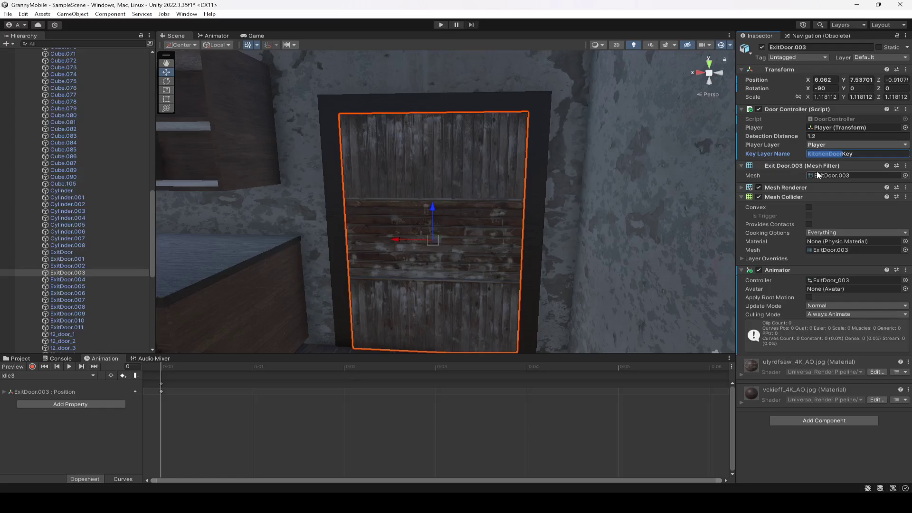
{"action": "right_click_drag", "start_coordinate": [533, 231], "coordinate": [491, 226]}
{"action": "key", "text": "f"}
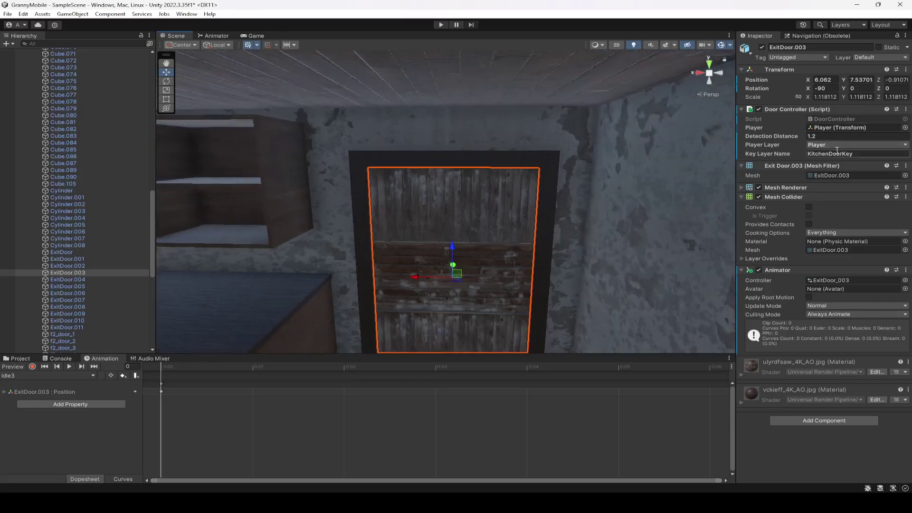
{"action": "left_click", "coordinate": [828, 154]}
{"action": "type", "text": "DinningRoomKey"}
{"action": "key", "text": "ctrl+s"}
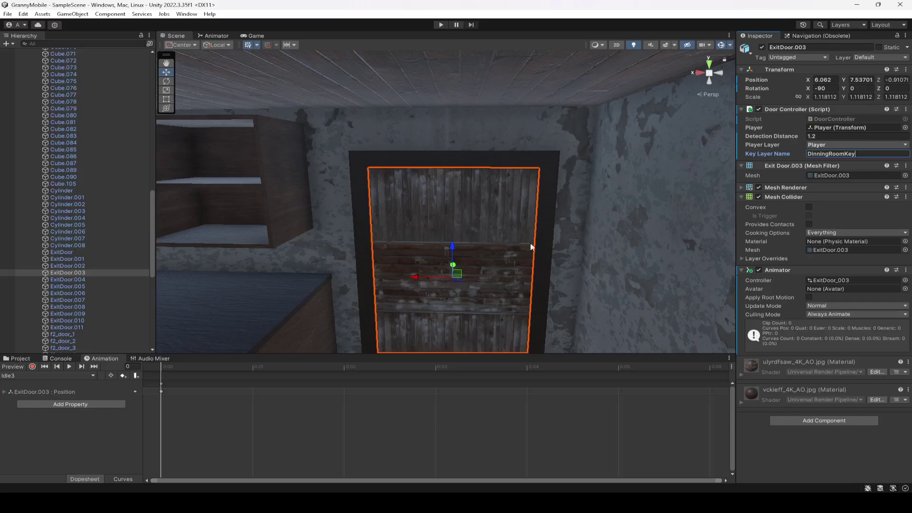
- Reselect ExitDoor.003 and turn the scene view back to face the door
{"action": "left_click", "coordinate": [80, 267]}
{"action": "left_click", "coordinate": [82, 273]}
{"action": "right_click_drag", "start_coordinate": [456, 214], "coordinate": [257, 209]}
{"action": "right_click_drag", "start_coordinate": [379, 215], "coordinate": [451, 247]}
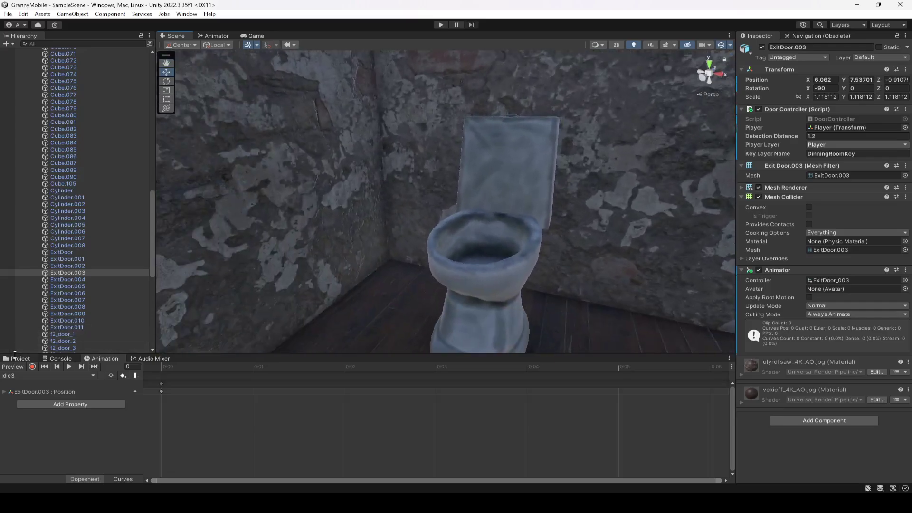
- Drag the prf_v_key_03 prefab from asset_store's key prefab folder into the toilet bowl
{"action": "left_click", "coordinate": [20, 359]}
{"action": "left_click", "coordinate": [38, 423]}
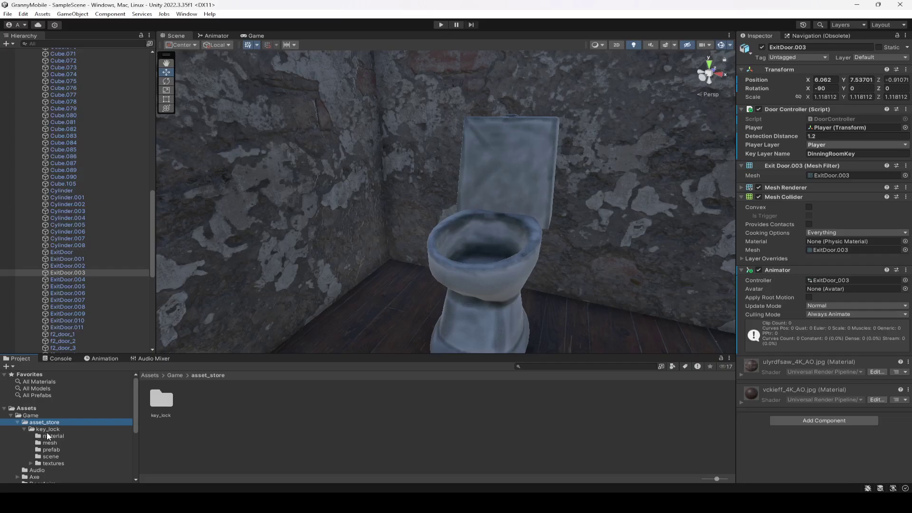
{"action": "left_click", "coordinate": [53, 451]}
{"action": "left_click", "coordinate": [269, 399]}
{"action": "right_click_drag", "start_coordinate": [427, 227], "coordinate": [333, 342]}
{"action": "left_click_drag", "start_coordinate": [275, 404], "coordinate": [434, 221]}
- Set the key's Rotation X to 90 and settle it deeper inside the bowl
{"action": "left_click", "coordinate": [832, 111]}
{"action": "type", "text": "90"}
{"action": "left_click_drag", "start_coordinate": [418, 237], "coordinate": [433, 248]}
{"action": "right_click_drag", "start_coordinate": [433, 249], "coordinate": [614, 195]}
{"action": "key", "text": "w"}
{"action": "key", "text": "s"}
{"action": "left_click_drag", "start_coordinate": [452, 229], "coordinate": [468, 214]}
{"action": "left_click_drag", "start_coordinate": [472, 255], "coordinate": [479, 260]}
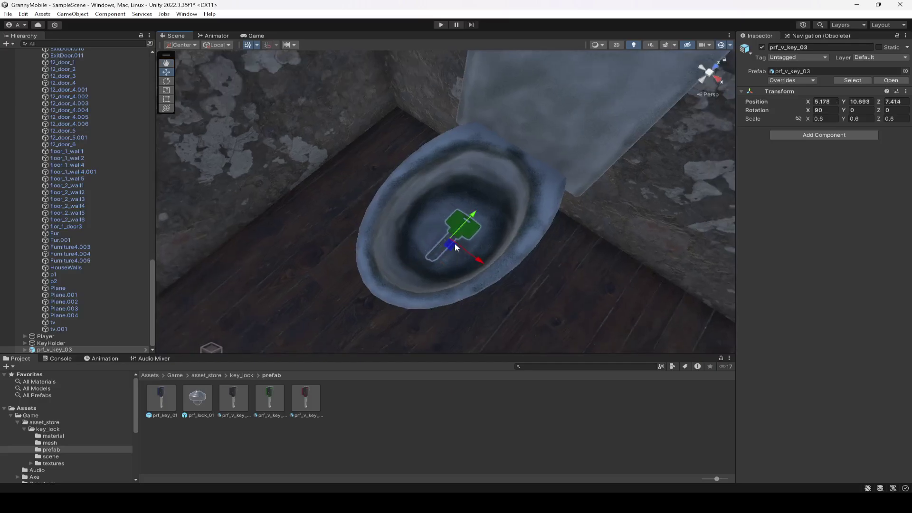
- Parent prf_v_key_03 under KeyHolder in the hierarchy
{"action": "left_click", "coordinate": [57, 349]}
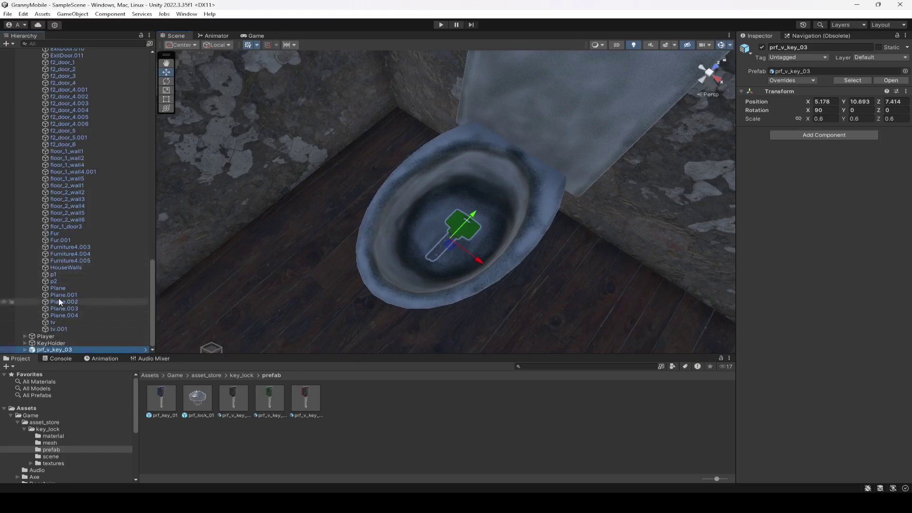
{"action": "scroll", "coordinate": [71, 259], "scroll_direction": "up", "scroll_amount": 20}
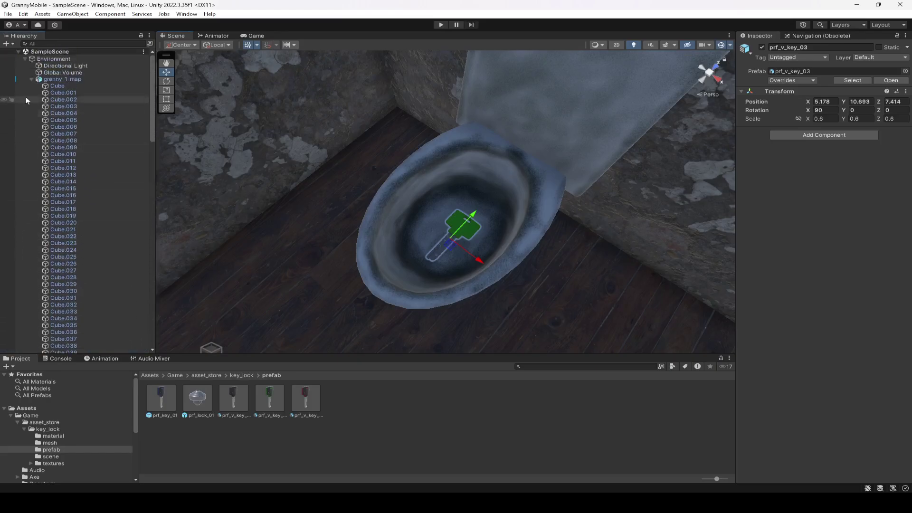
{"action": "left_click", "coordinate": [32, 79]}
{"action": "left_click", "coordinate": [26, 58]}
{"action": "left_click_drag", "start_coordinate": [42, 83], "coordinate": [48, 70]}
- Copy prf_key_01's Box Collider and paste it onto prf_v_key_03 as a new component
{"action": "left_click", "coordinate": [58, 99]}
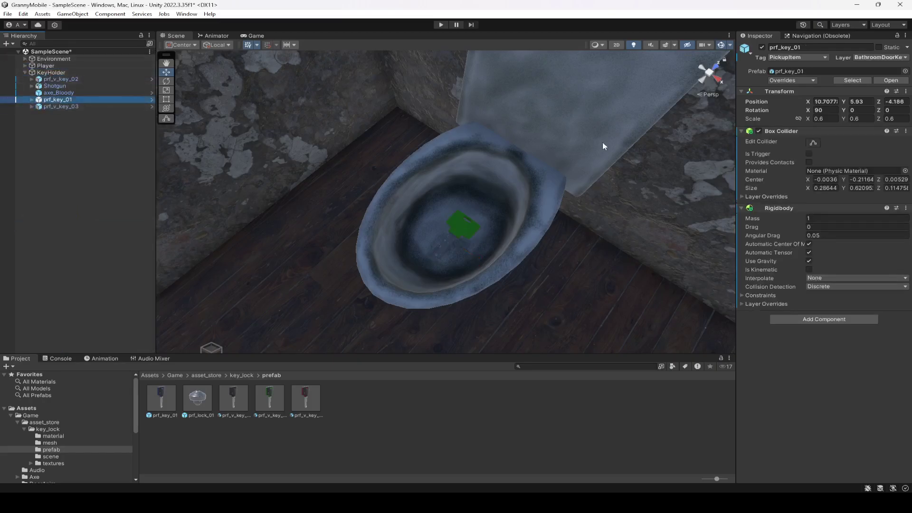
{"action": "right_click", "coordinate": [800, 132]}
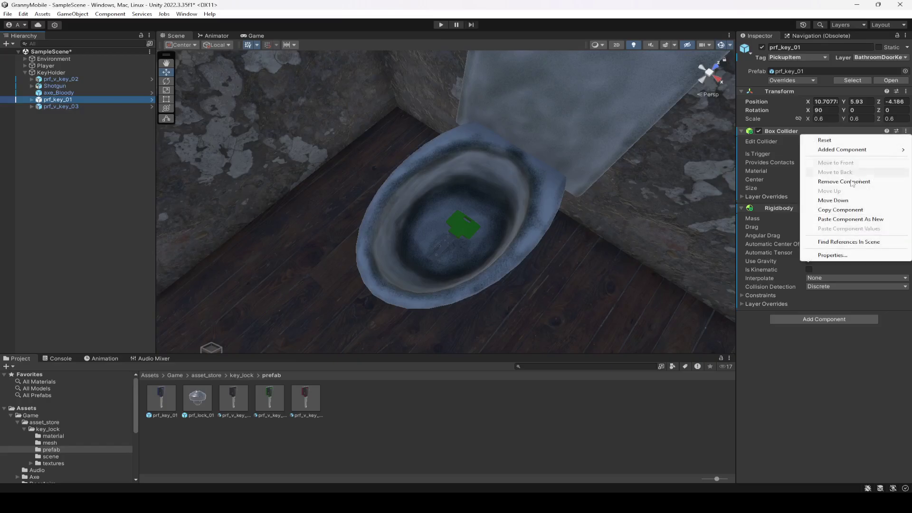
{"action": "left_click", "coordinate": [831, 209]}
{"action": "left_click", "coordinate": [86, 107]}
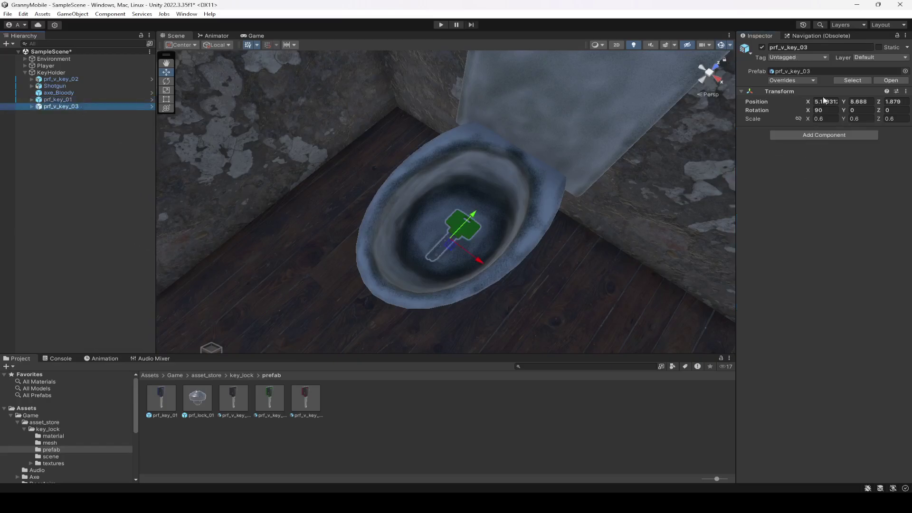
{"action": "left_click", "coordinate": [906, 92]}
{"action": "mouse_move", "coordinate": [829, 172]}
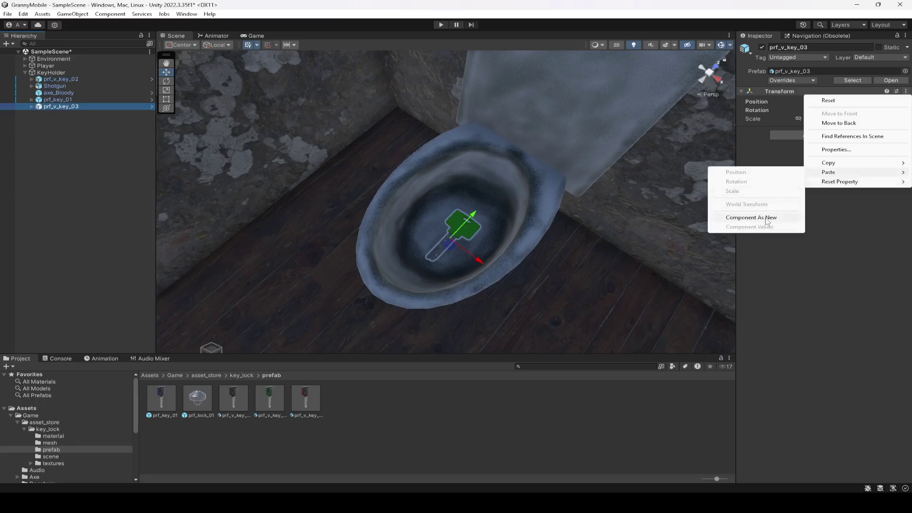
{"action": "left_click", "coordinate": [755, 217]}
- Copy prf_key_01's Rigidbody onto prf_v_key_03 and save the scene
{"action": "left_click", "coordinate": [51, 99]}
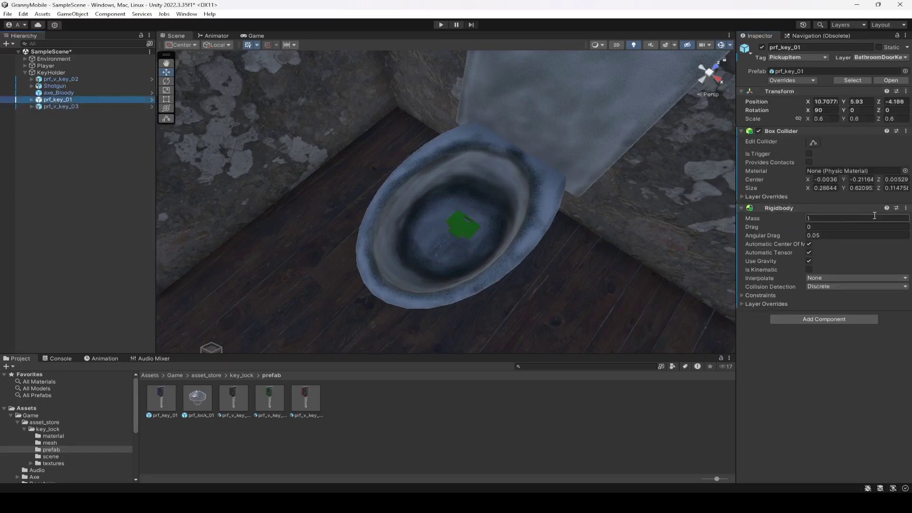
{"action": "left_click", "coordinate": [906, 209]}
{"action": "left_click", "coordinate": [884, 287]}
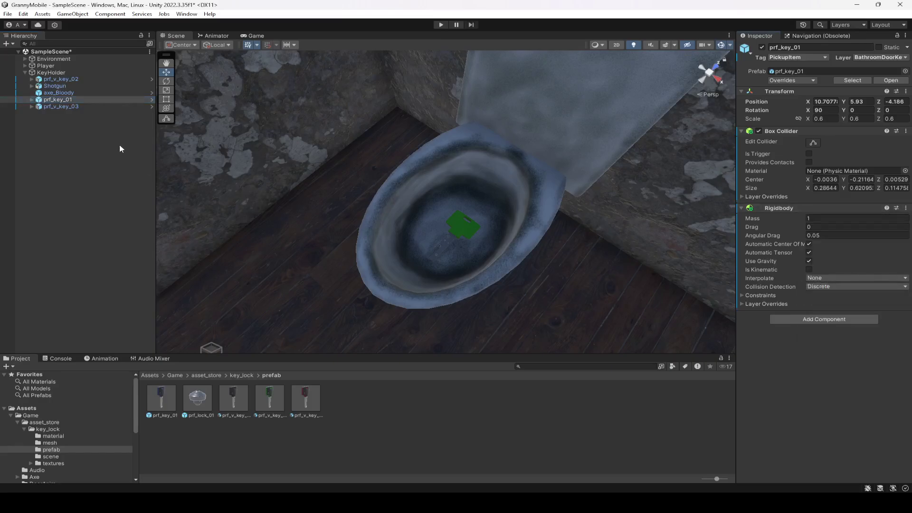
{"action": "left_click", "coordinate": [71, 107]}
{"action": "left_click", "coordinate": [906, 132]}
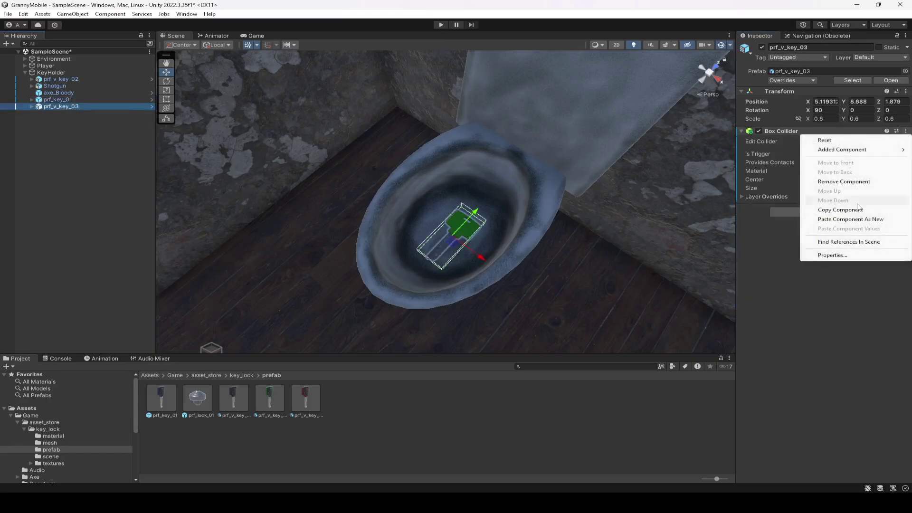
{"action": "left_click", "coordinate": [850, 219]}
{"action": "key", "text": "ctrl+s"}
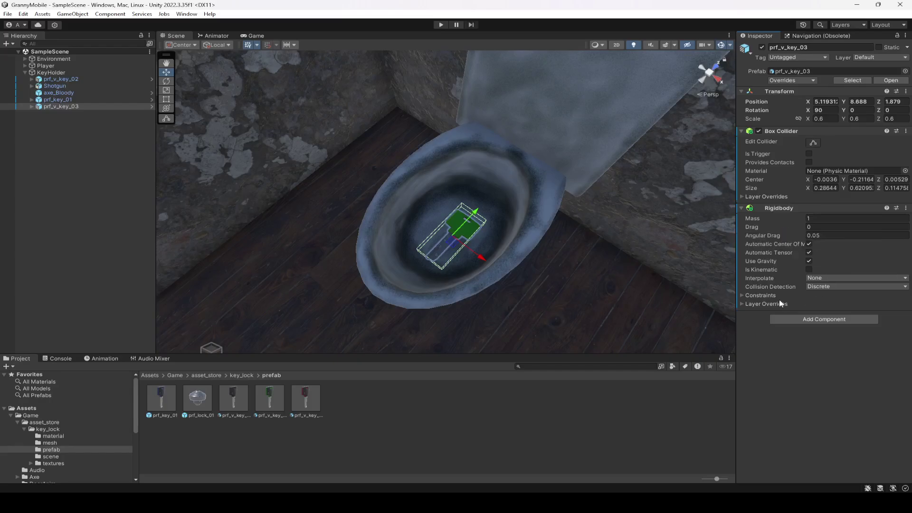
- Tag the key PickupItem and create User Layer 8 named DinningRoomKey
{"action": "left_click", "coordinate": [787, 59]}
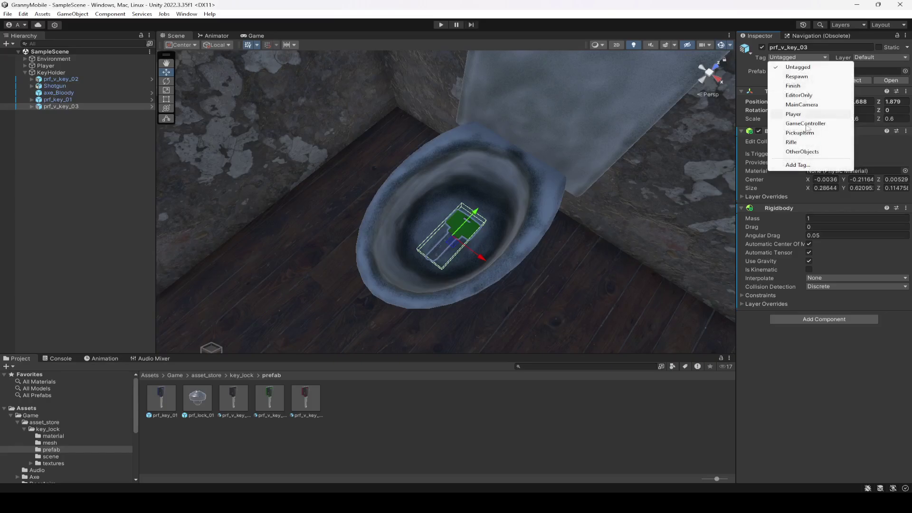
{"action": "left_click", "coordinate": [808, 133]}
{"action": "left_click", "coordinate": [865, 56]}
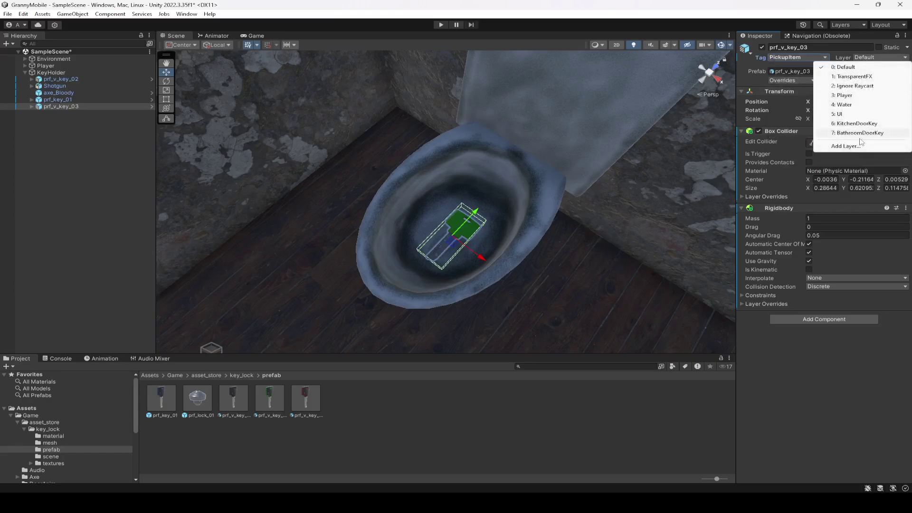
{"action": "left_click", "coordinate": [855, 146]}
{"action": "left_click", "coordinate": [841, 168]}
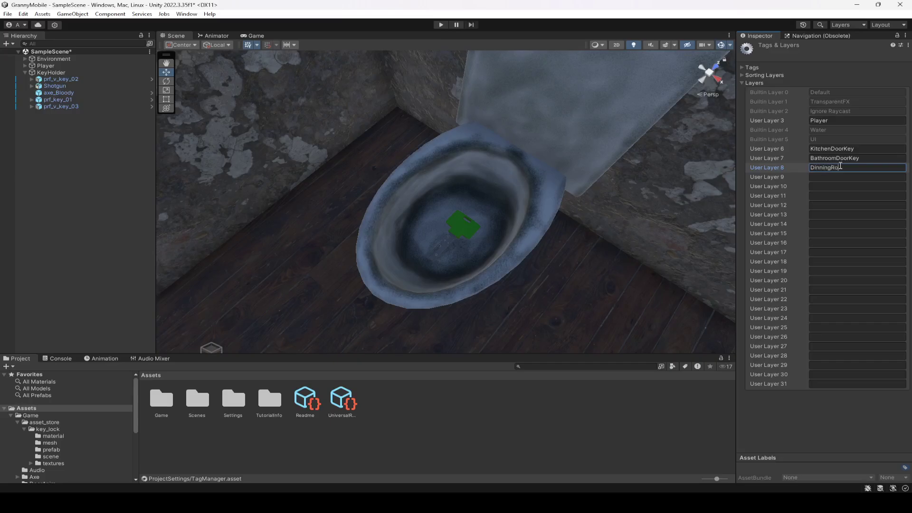
{"action": "type", "text": "DinningRoomKey"}
- Assign the DinningRoomKey layer to prf_v_key_03
{"action": "left_click", "coordinate": [66, 107]}
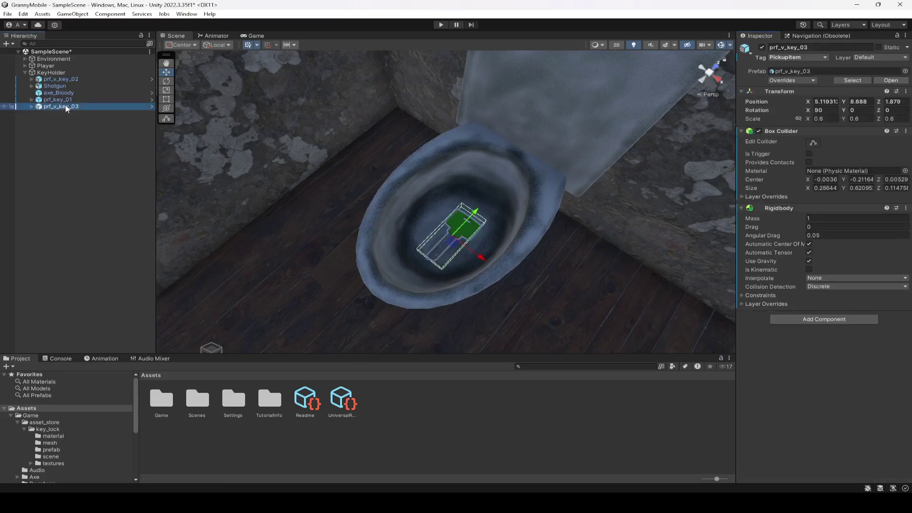
{"action": "left_click", "coordinate": [881, 57]}
{"action": "left_click", "coordinate": [848, 141]}
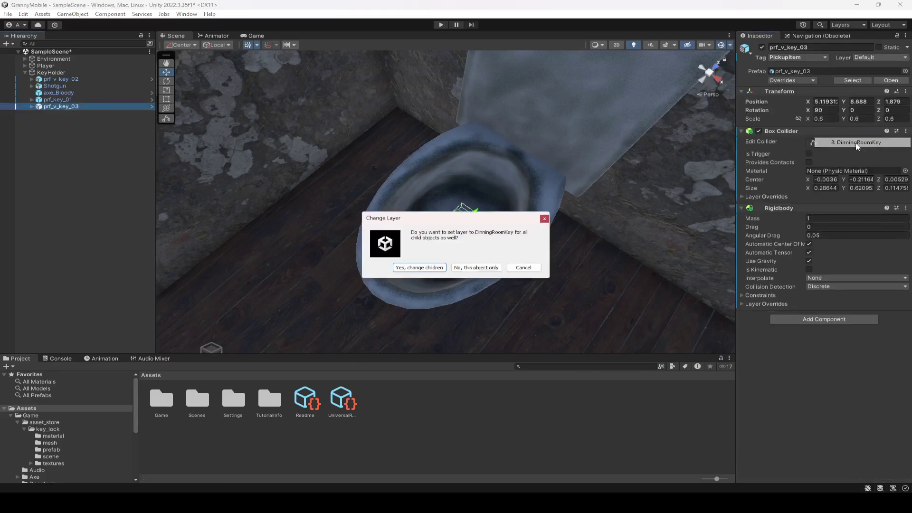
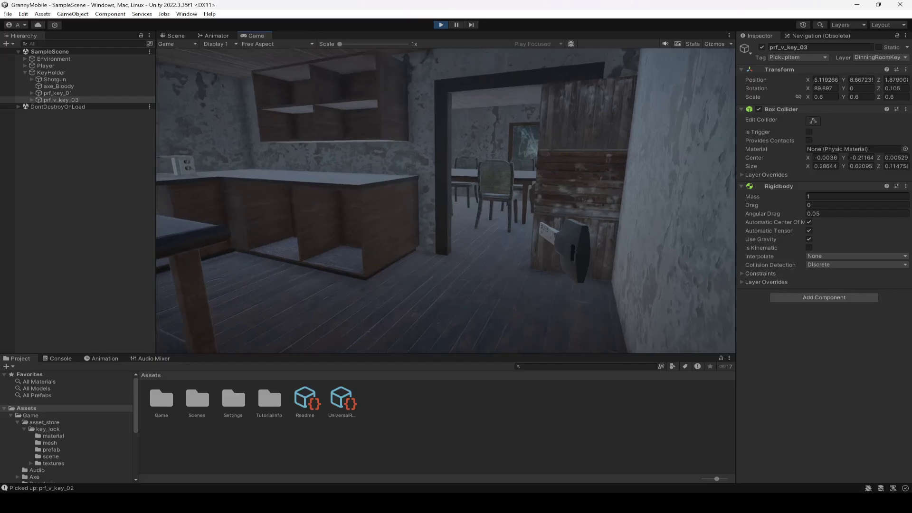
- Drop prf_v_key_02 and walk around the doorway, dining chair and microwave in the Game view
{"action": "key", "text": "g"}
{"action": "key", "text": "w"}
{"action": "key", "text": "w"}
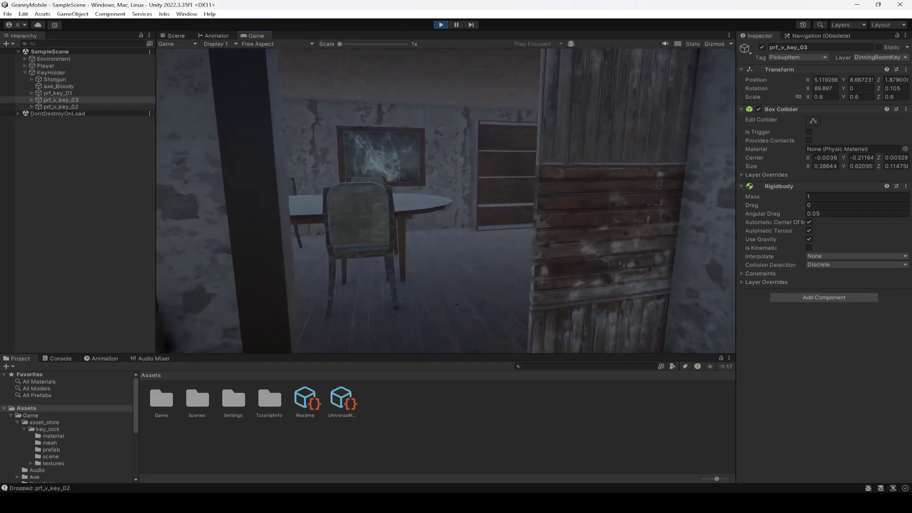
{"action": "key", "text": "w"}
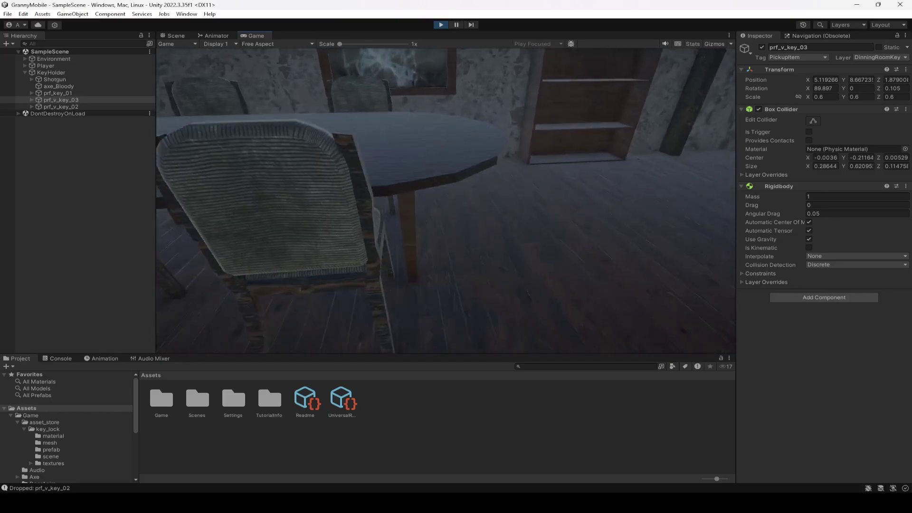
{"action": "key", "text": "s"}
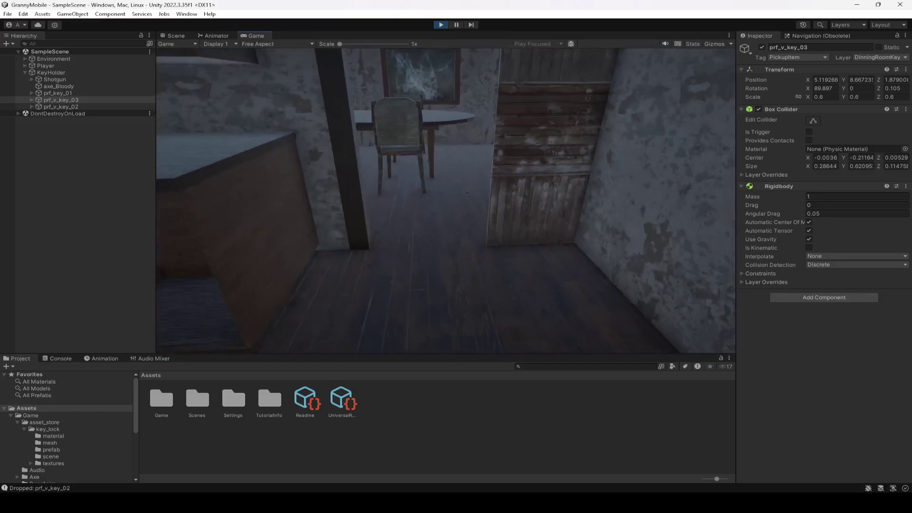
{"action": "key", "text": "w"}
{"action": "key", "text": "w"}
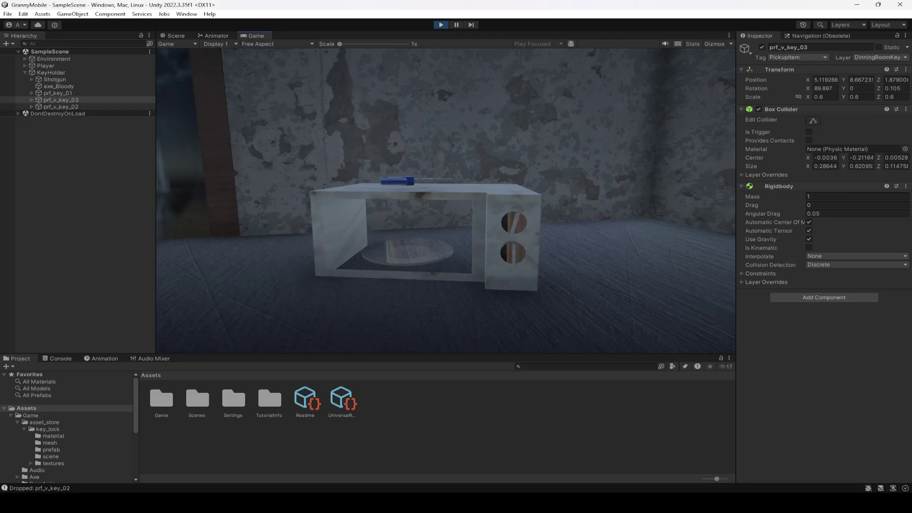
{"action": "key", "text": "s"}
- Exit Play mode and orbit the Scene view away from the toilet toward the exit door
{"action": "key", "text": "Escape"}
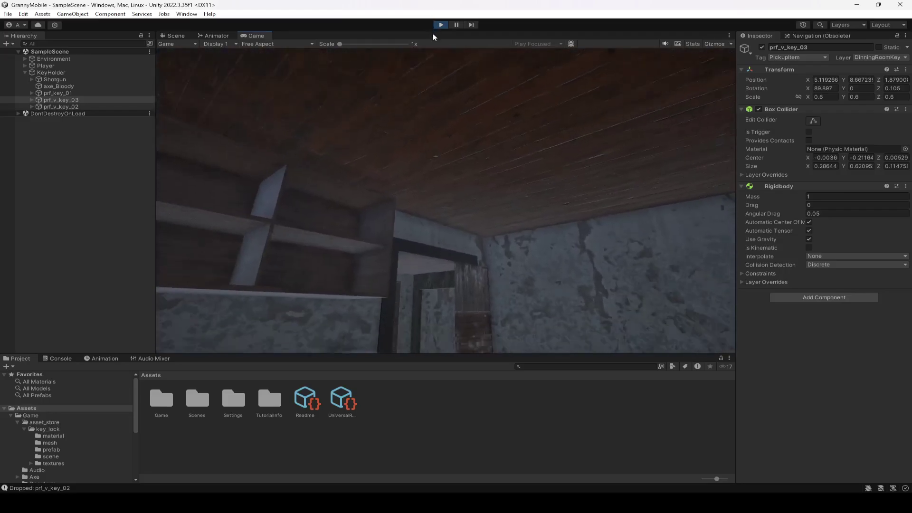
{"action": "left_click", "coordinate": [442, 25]}
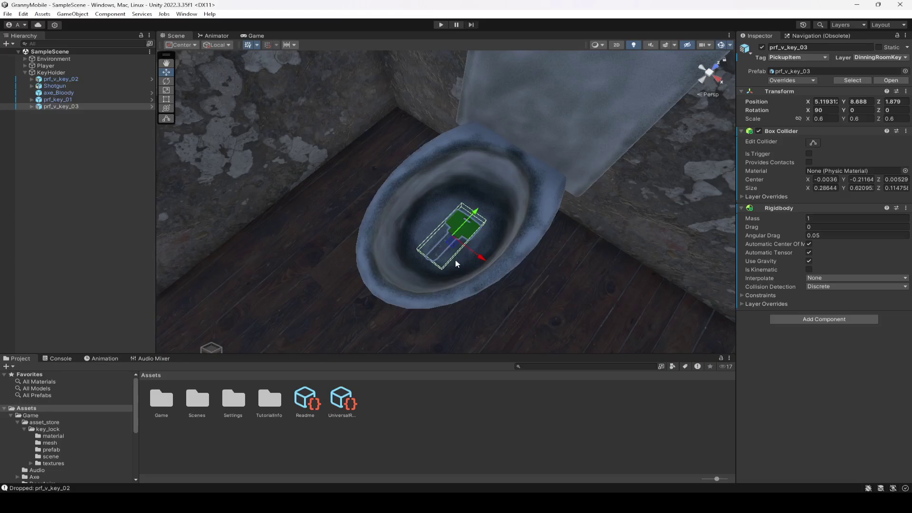
{"action": "right_click_drag", "start_coordinate": [487, 272], "coordinate": [399, 277]}
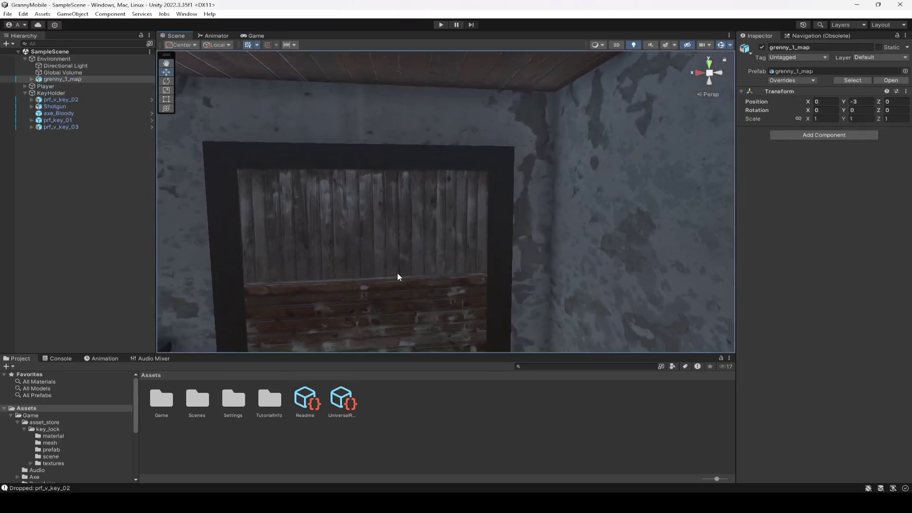
- Select and frame ExitDoor.003, then delete its position keyframe in the Animation timeline
{"action": "left_click", "coordinate": [399, 277]}
{"action": "key", "text": "f"}
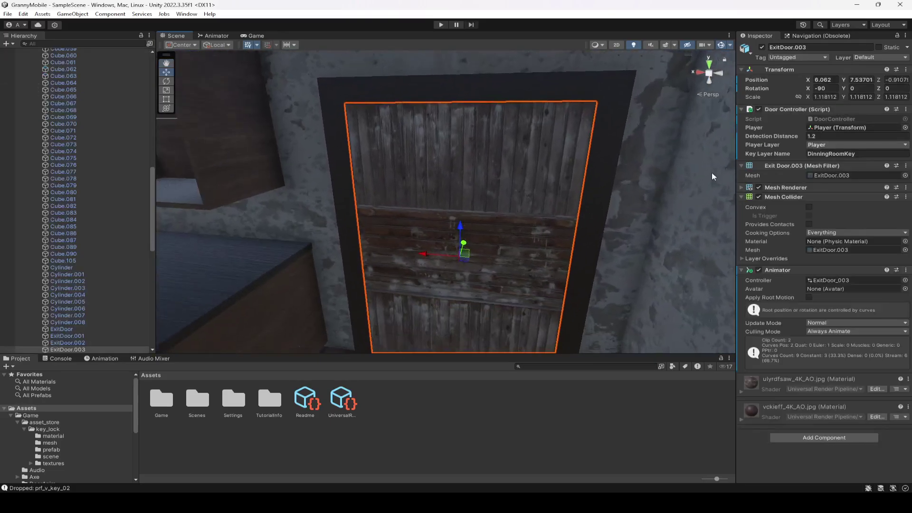
{"action": "left_click", "coordinate": [101, 358]}
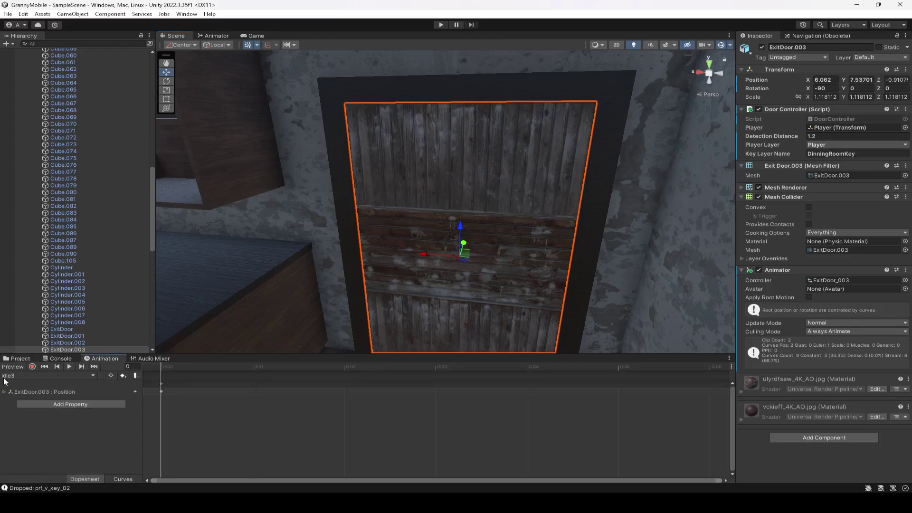
{"action": "left_click", "coordinate": [69, 366]}
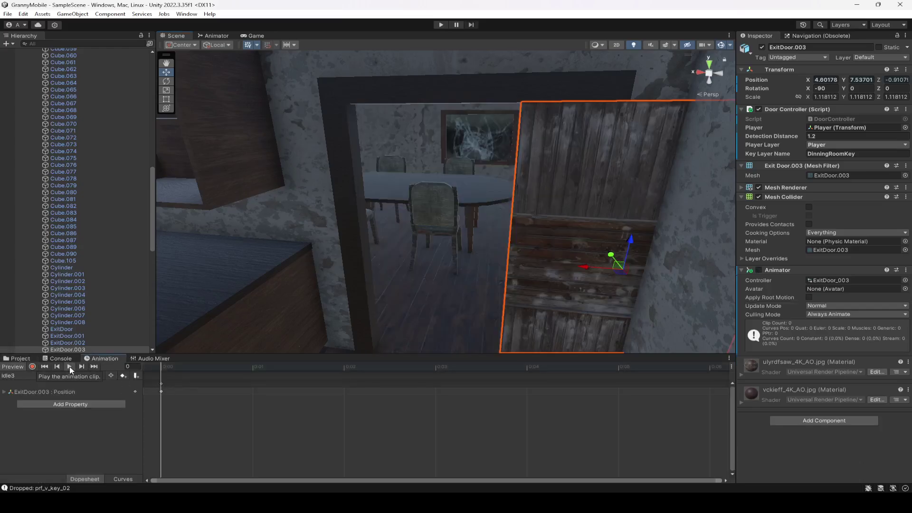
{"action": "left_click", "coordinate": [162, 387]}
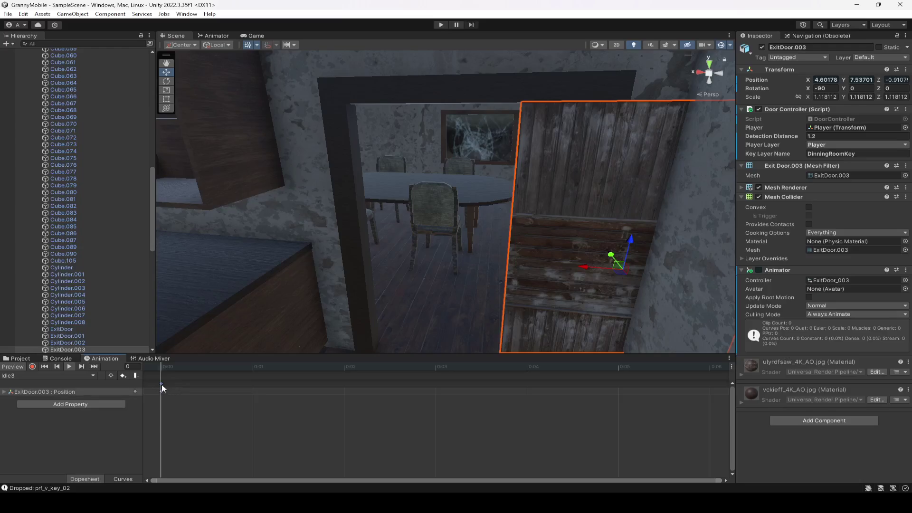
{"action": "key", "text": "Delete"}
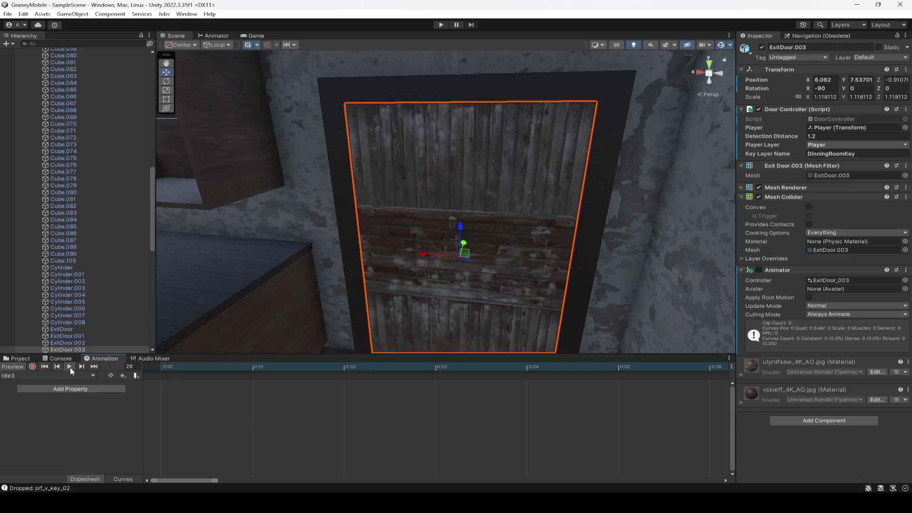
- Record a Position keyframe at frame 0 of the door's Idle3 clip
{"action": "left_click", "coordinate": [174, 366]}
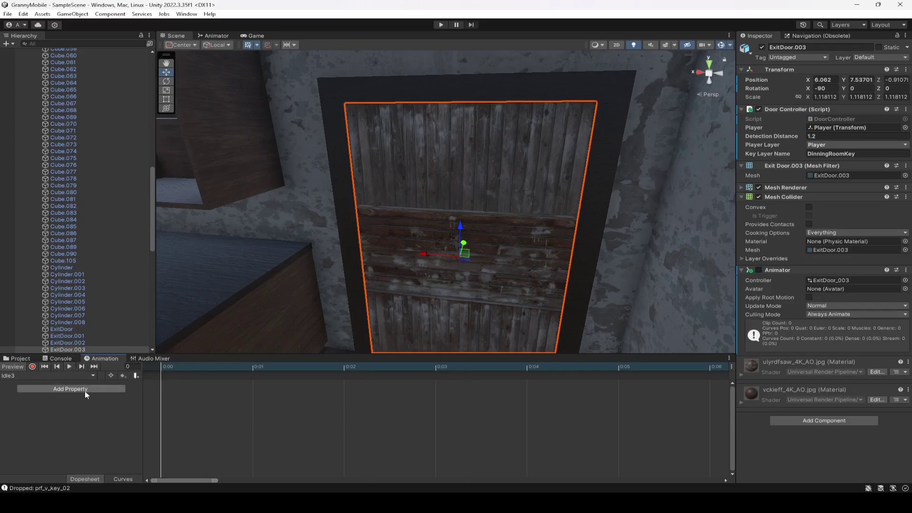
{"action": "left_click", "coordinate": [32, 367]}
{"action": "left_click", "coordinate": [893, 80]}
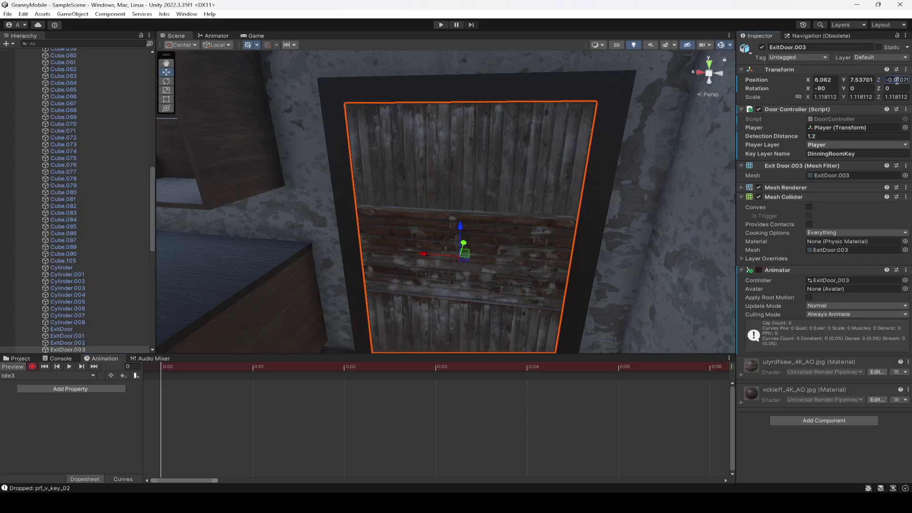
{"action": "key", "text": "Return"}
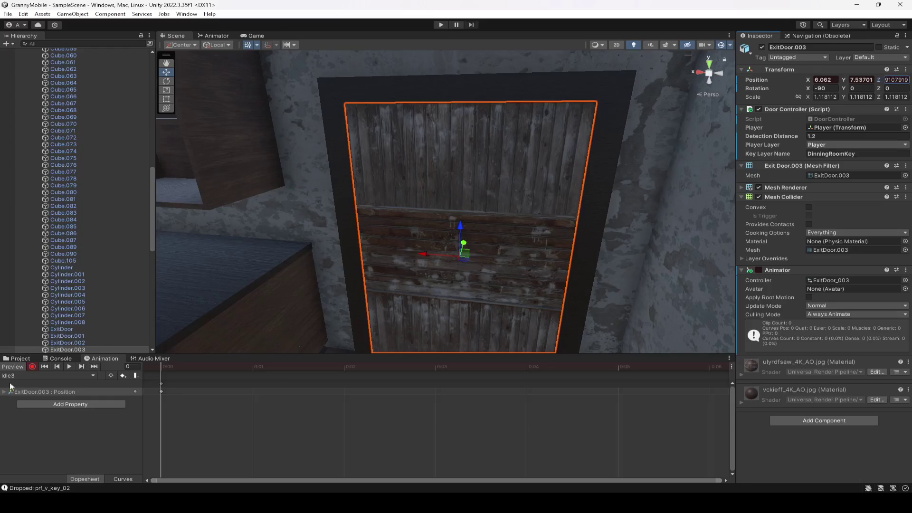
{"action": "left_click", "coordinate": [32, 366]}
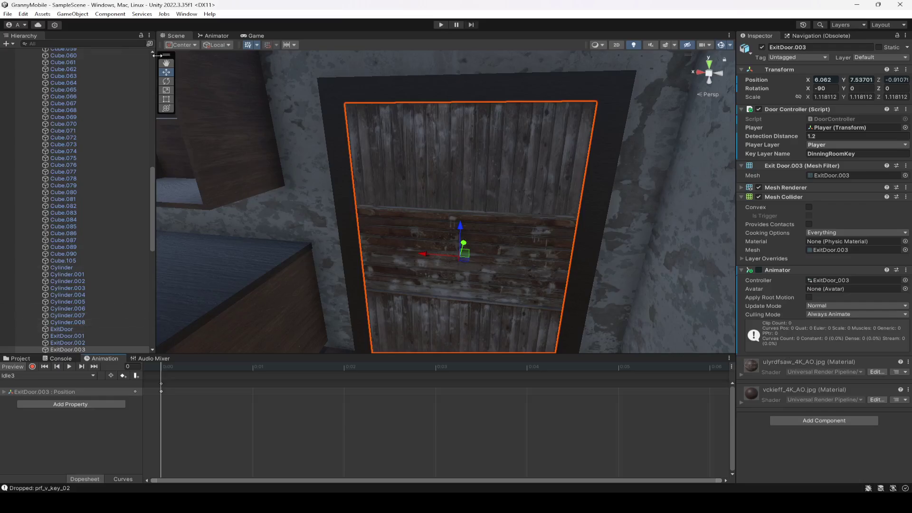
- Collapse Environment in the Hierarchy to show Player and KeyHolder, and enter Play mode
{"action": "left_click_drag", "start_coordinate": [152, 187], "coordinate": [148, 75]}
{"action": "left_click", "coordinate": [25, 59]}
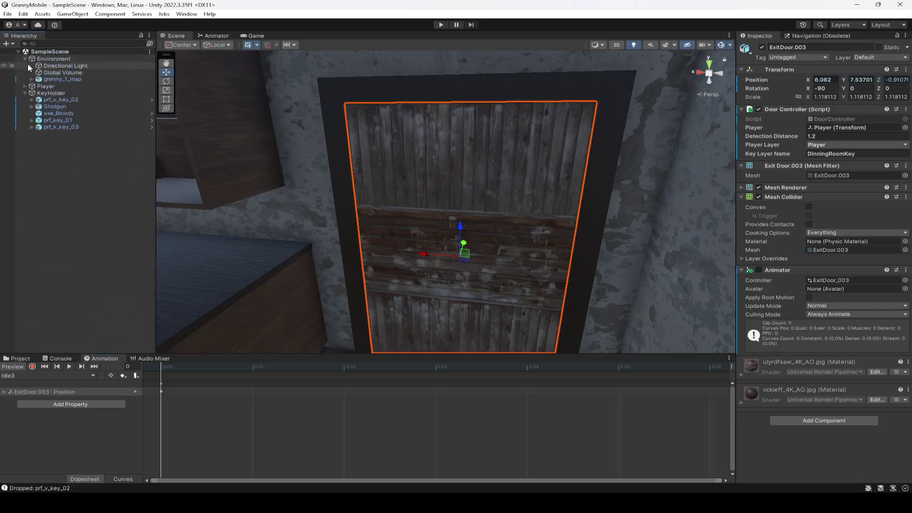
{"action": "left_click", "coordinate": [440, 25]}
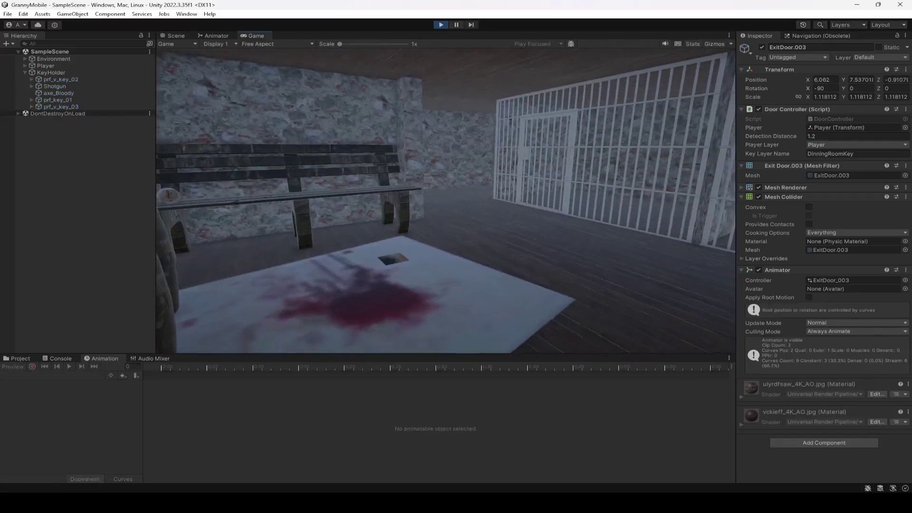
- Try prf_v_key_02 at the boarded door, then pick up and drop the blue microwave key
{"action": "key", "text": "w"}
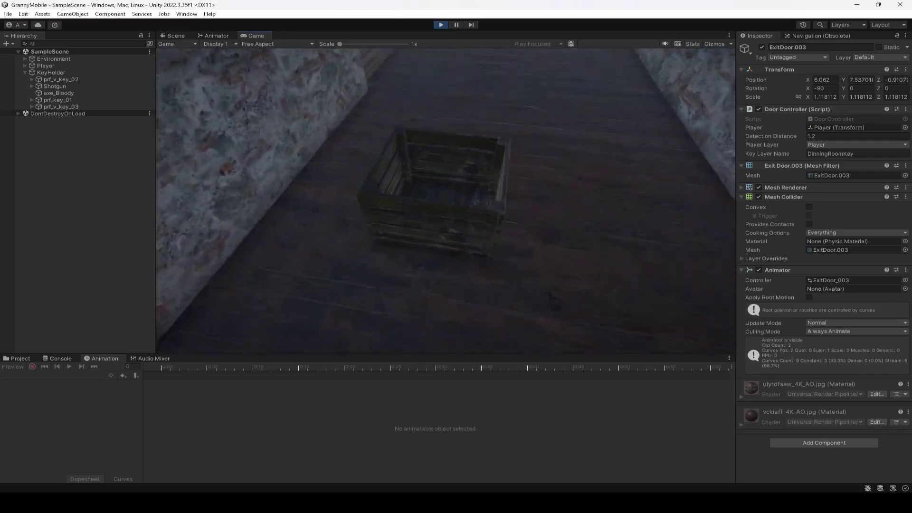
{"action": "key", "text": "e"}
{"action": "key", "text": "w"}
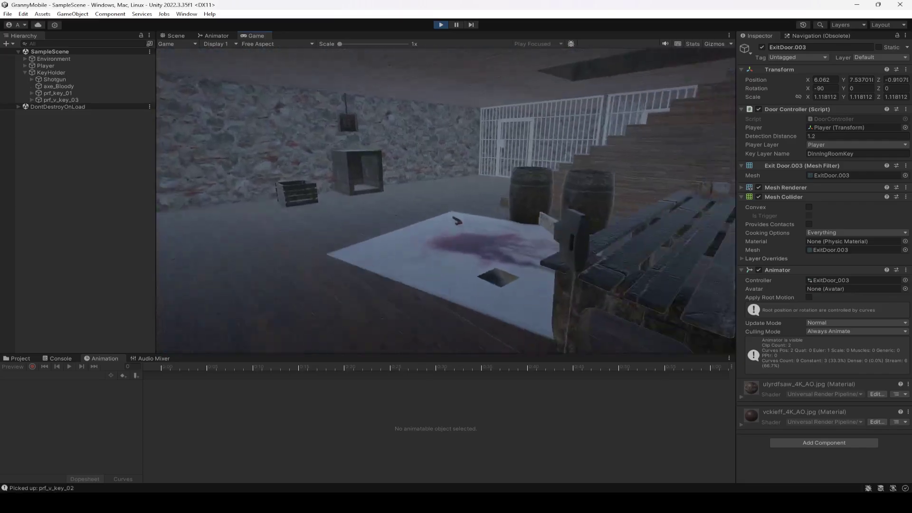
{"action": "key", "text": "w"}
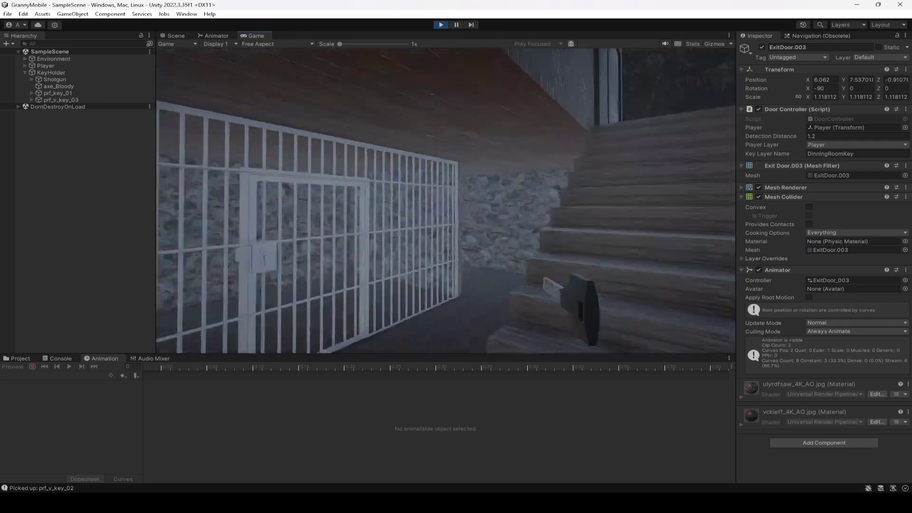
{"action": "key", "text": "w"}
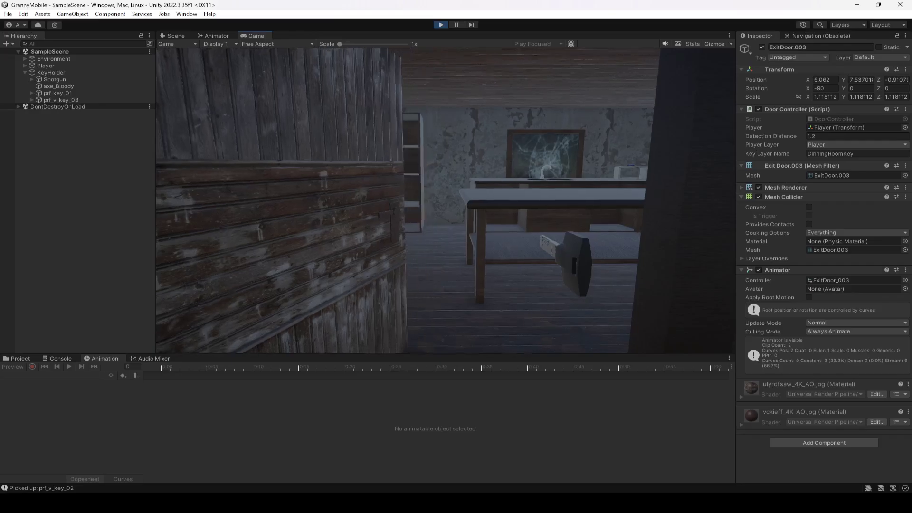
{"action": "key", "text": "g"}
{"action": "key", "text": "w"}
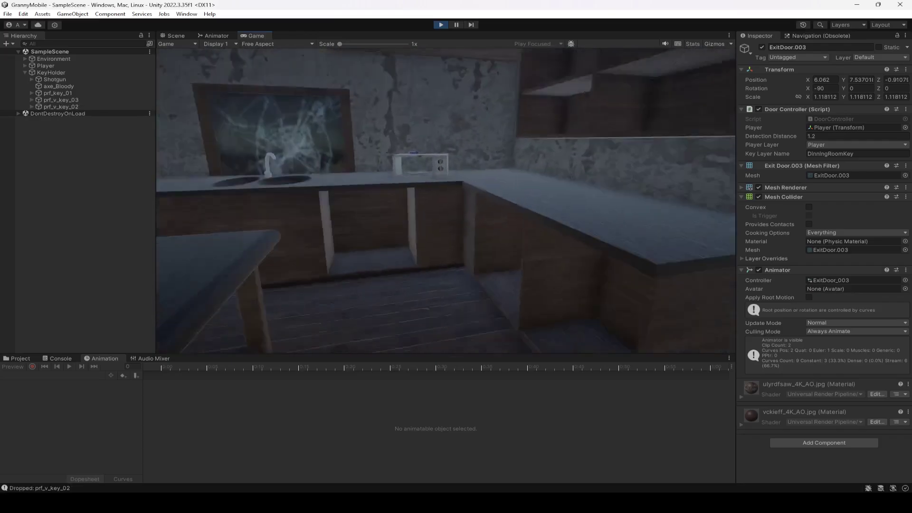
{"action": "key", "text": "e"}
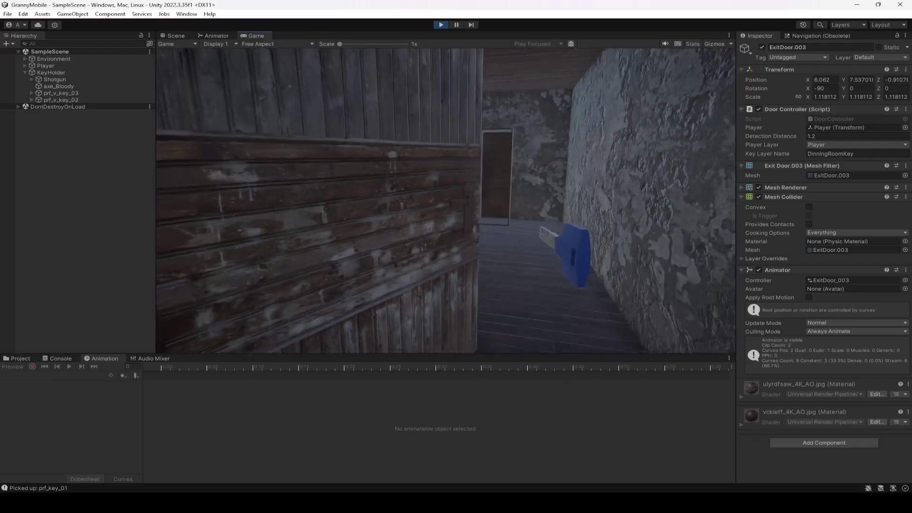
{"action": "key", "text": "g"}
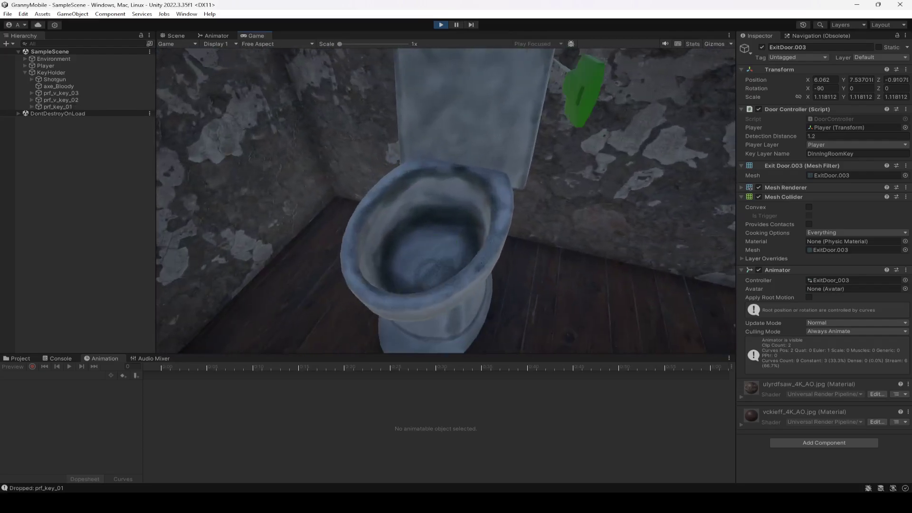
- Carry the green toilet key to ExitDoor.003, open it, drop the key, and explore beyond
{"action": "key", "text": "e"}
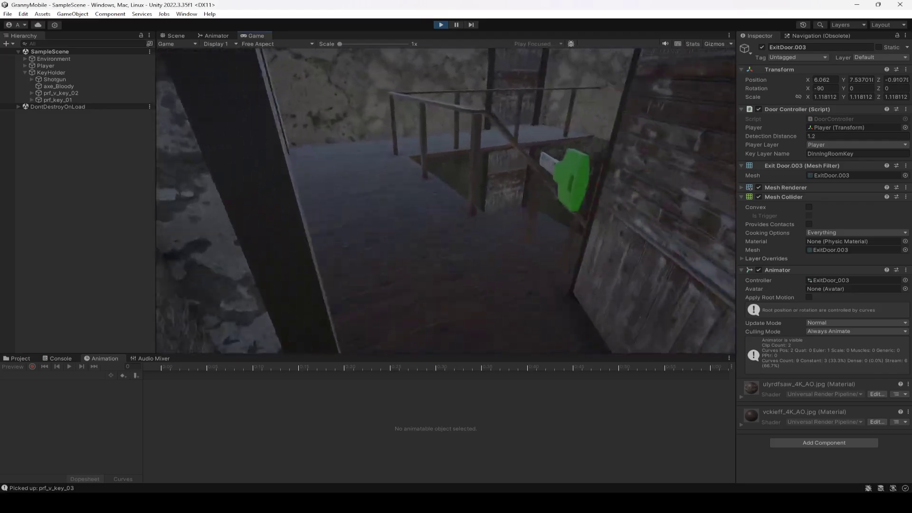
{"action": "key", "text": "w"}
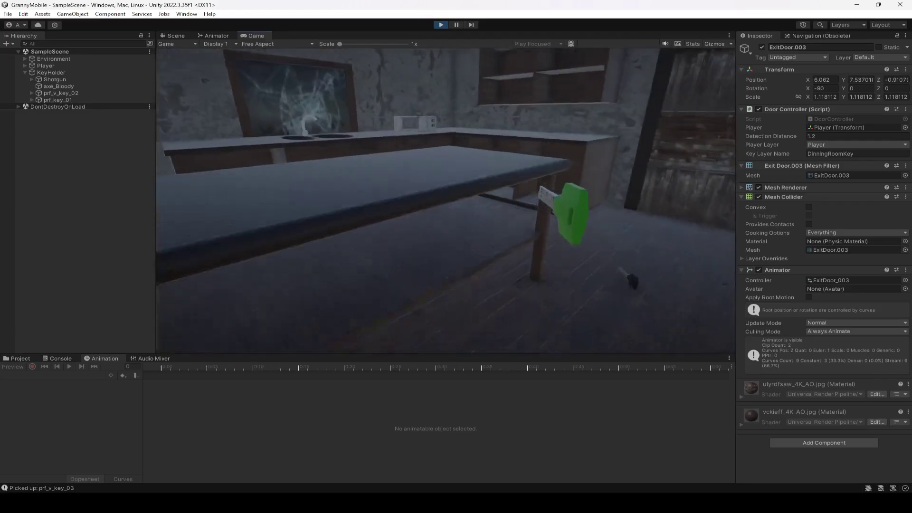
{"action": "key", "text": "w"}
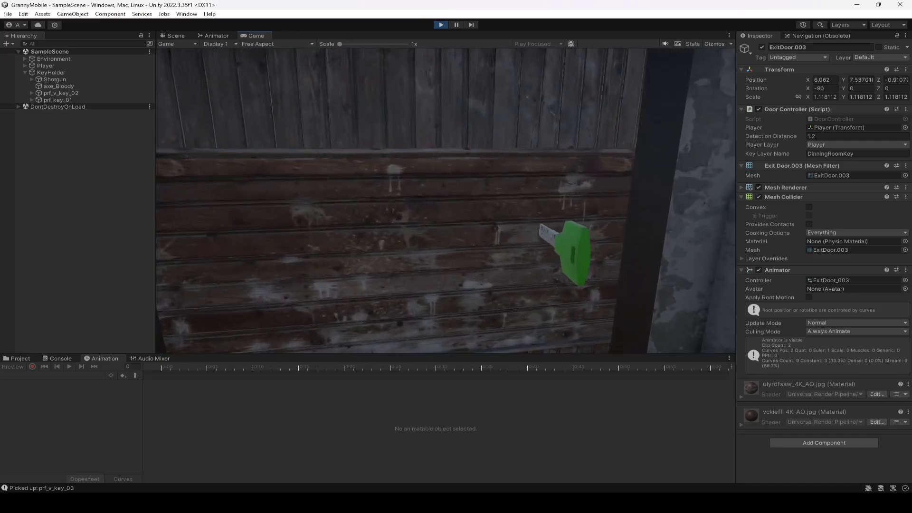
{"action": "key", "text": "e"}
{"action": "key", "text": "w"}
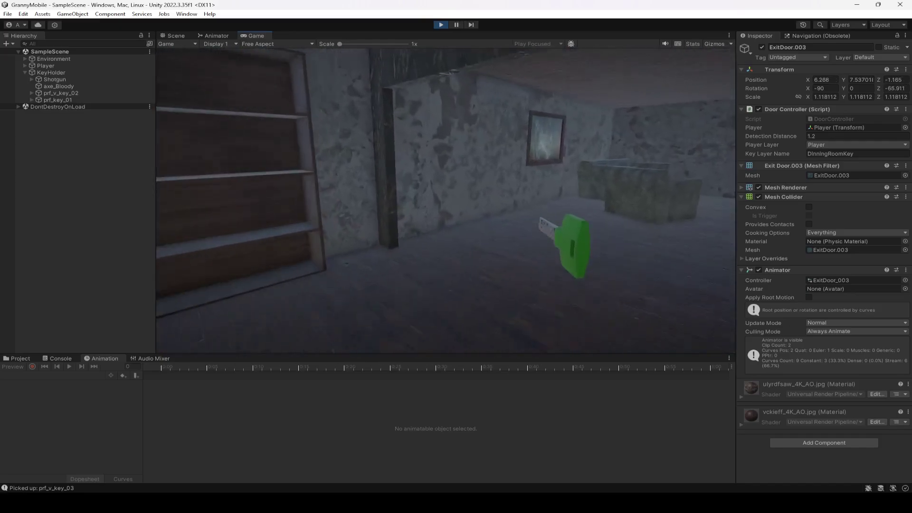
{"action": "key", "text": "g"}
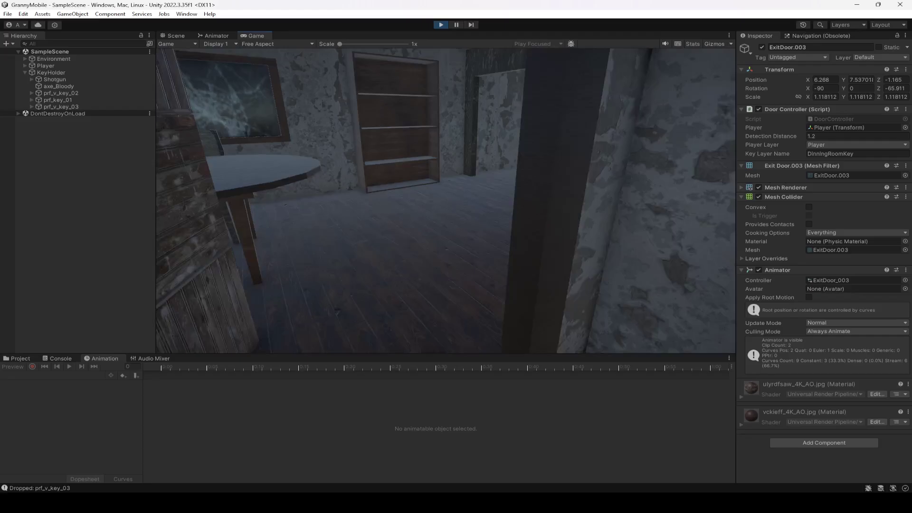
{"action": "key", "text": "w"}
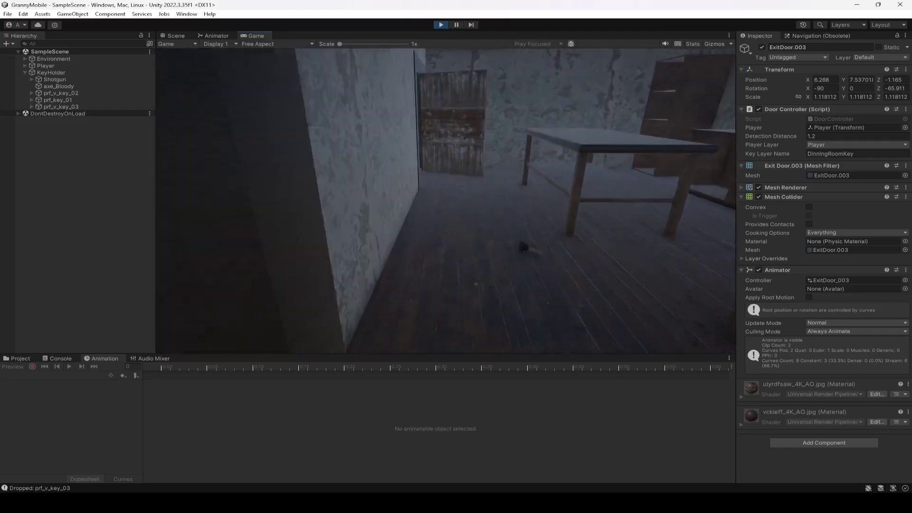
{"action": "key", "text": "w"}
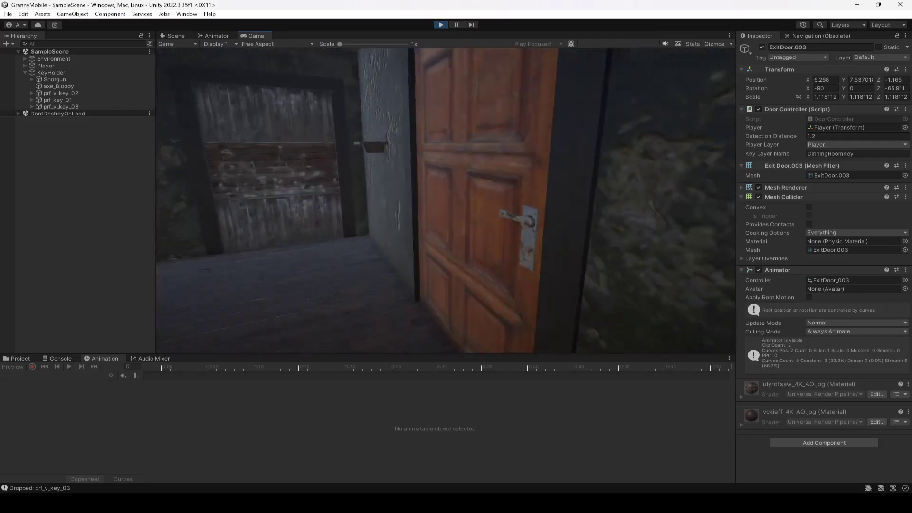
{"action": "key", "text": "w"}
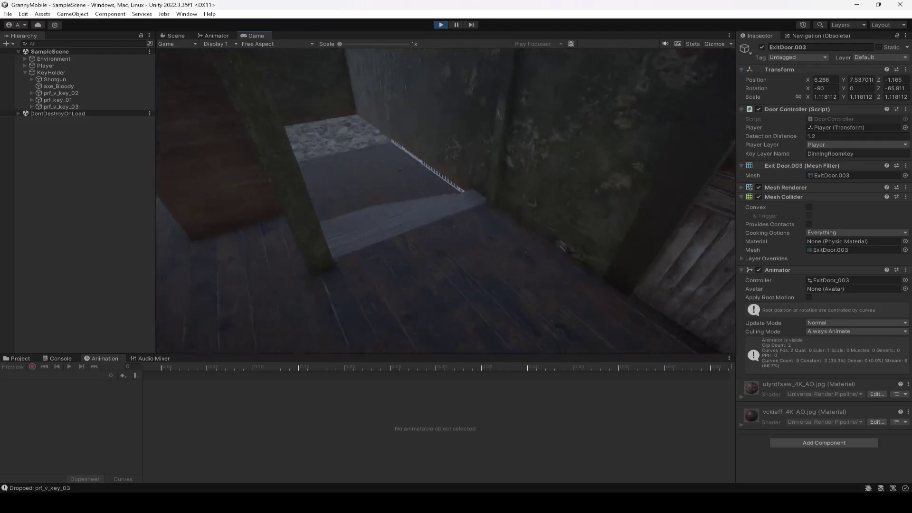